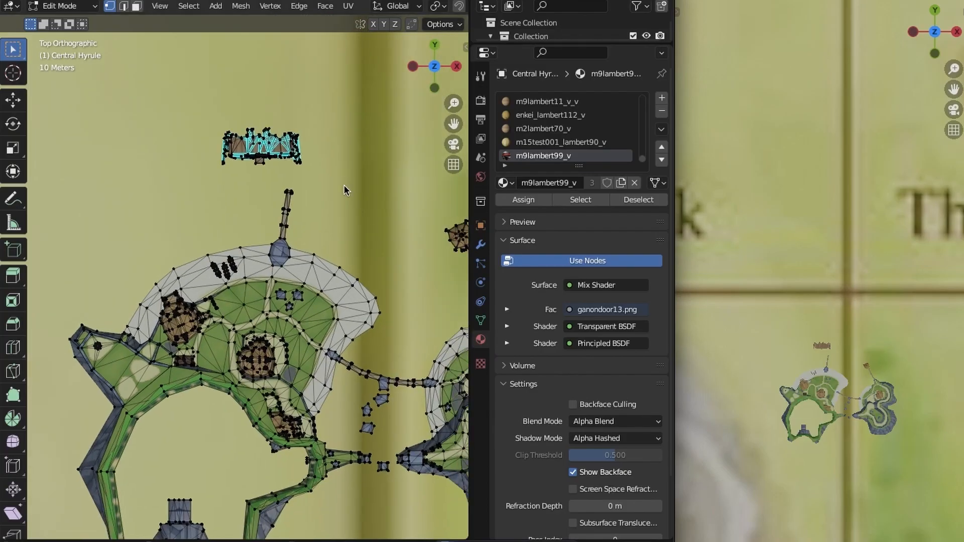
Separate the selected hut geometry from the Central Hyrule mesh into its own object
{"action": "scroll", "coordinate": [344, 185], "scroll_direction": "up", "scroll_amount": 10}
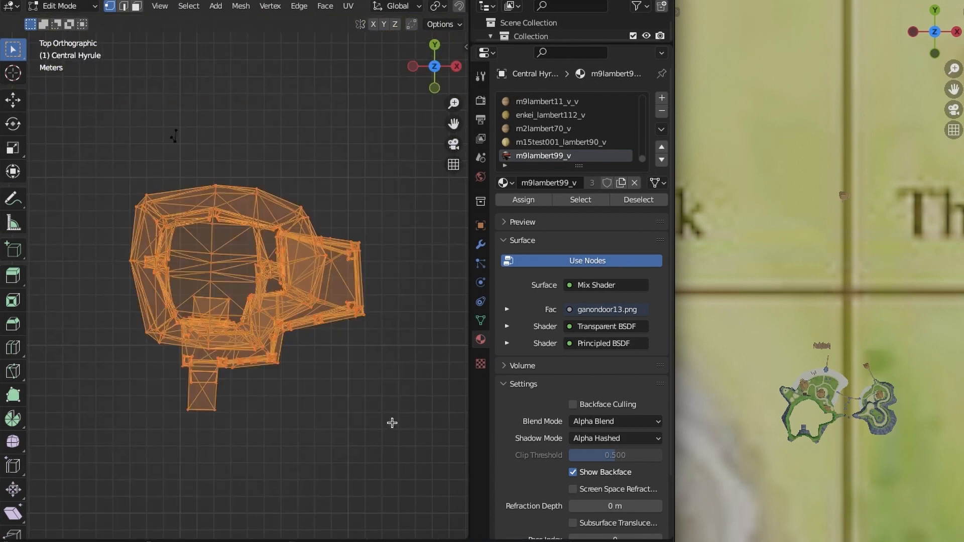
{"action": "left_click", "coordinate": [189, 6]}
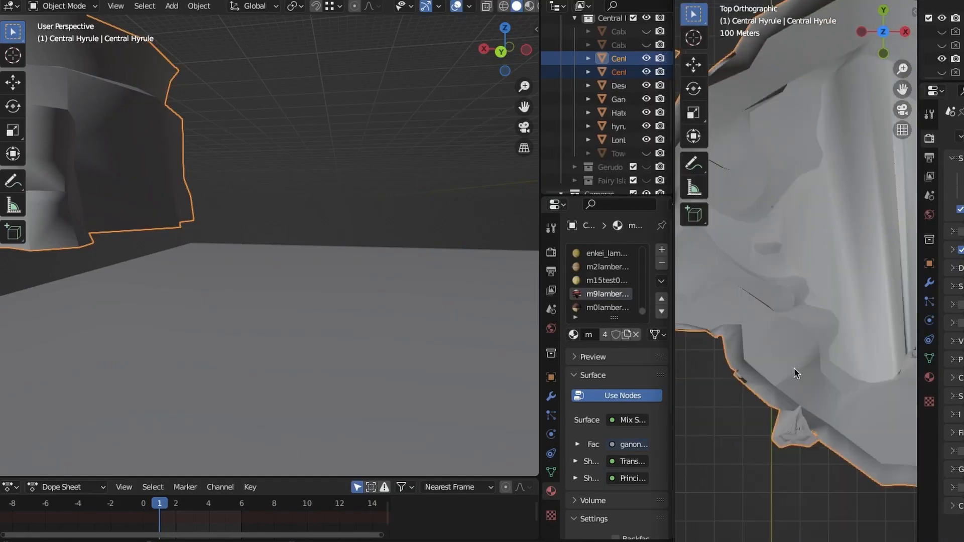
{"action": "scroll", "coordinate": [789, 391], "scroll_direction": "down", "scroll_amount": 5}
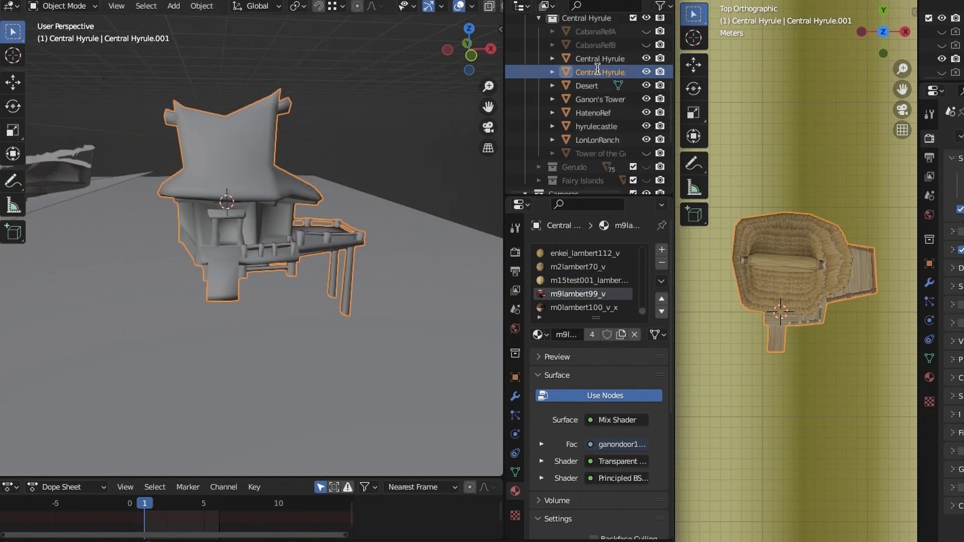
Add a Mirror modifier to the separated hut object, Central Hyrule.001
{"action": "left_click", "coordinate": [515, 396]}
{"action": "left_click", "coordinate": [597, 250]}
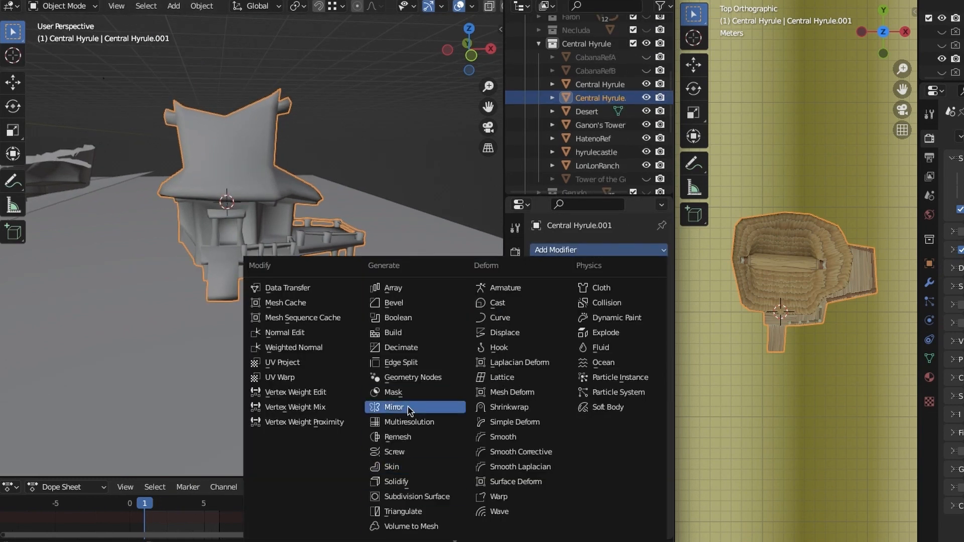
{"action": "left_click", "coordinate": [409, 407]}
{"action": "left_click", "coordinate": [615, 343]}
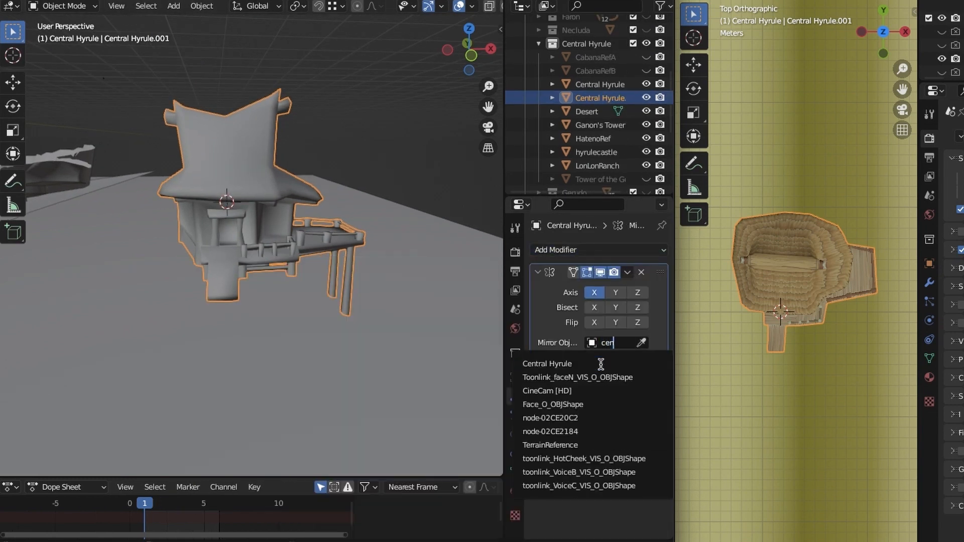
Try the hut's mirror on the Y, Z and X axes with Bisect, and enable Clipping
{"action": "left_click", "coordinate": [615, 293]}
{"action": "left_click", "coordinate": [636, 293]}
{"action": "left_click", "coordinate": [636, 307]}
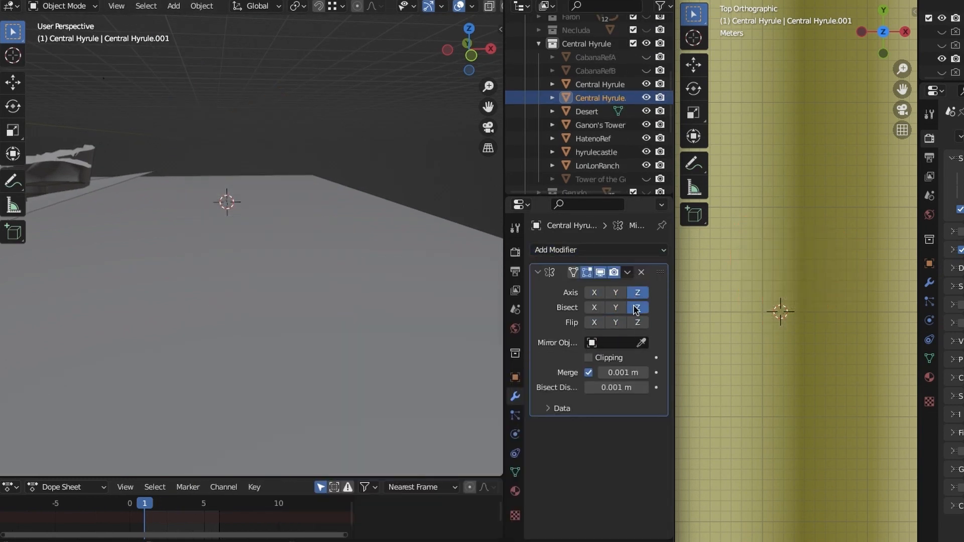
{"action": "left_click", "coordinate": [636, 308]}
{"action": "left_click", "coordinate": [636, 293]}
{"action": "left_click", "coordinate": [595, 292]}
{"action": "left_click", "coordinate": [595, 308]}
{"action": "left_click", "coordinate": [588, 358]}
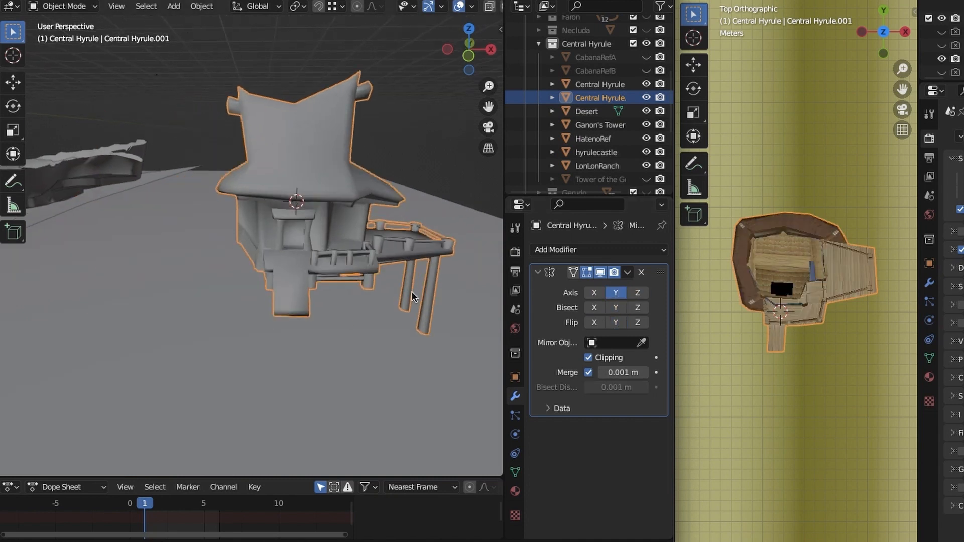
Try rotating the hut object 90 degrees about its X axis
{"action": "left_click", "coordinate": [515, 377]}
{"action": "left_click", "coordinate": [610, 336]}
{"action": "type", "text": "-90"}
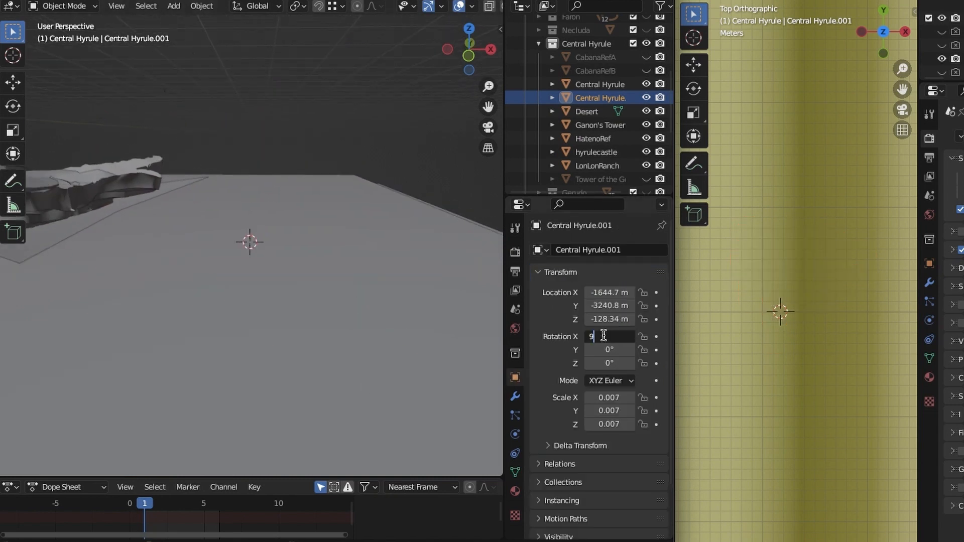
{"action": "key", "text": "Return"}
{"action": "key", "text": "ctrl+z"}
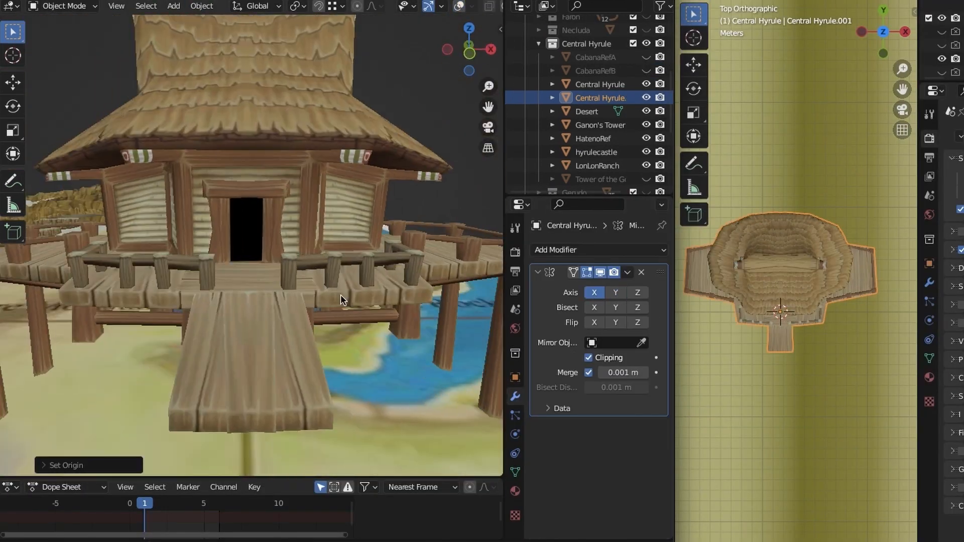
Set the hut's mirror merge distance to 0.1 m and join the hut back into the Central Hyrule object
{"action": "left_click", "coordinate": [623, 372]}
{"action": "type", "text": "0.1"}
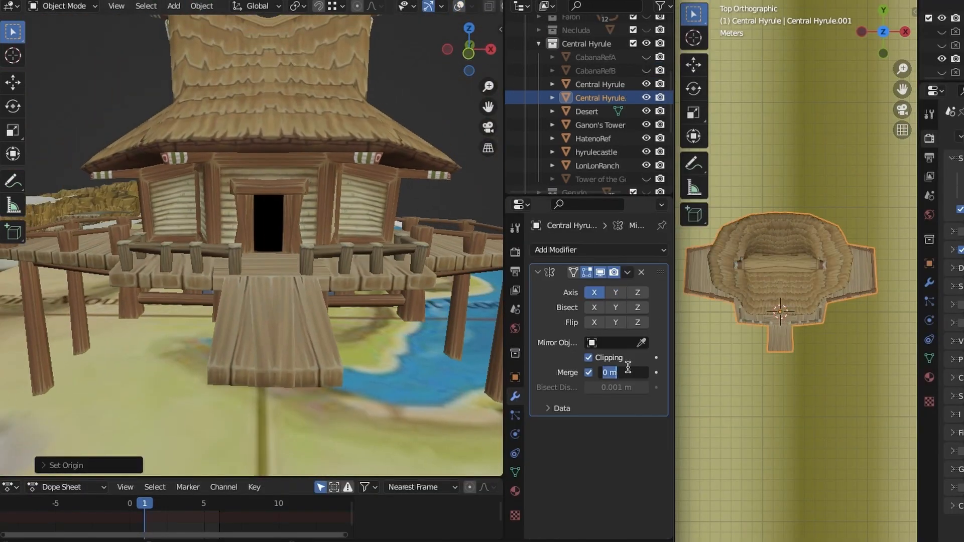
{"action": "key", "text": "Return"}
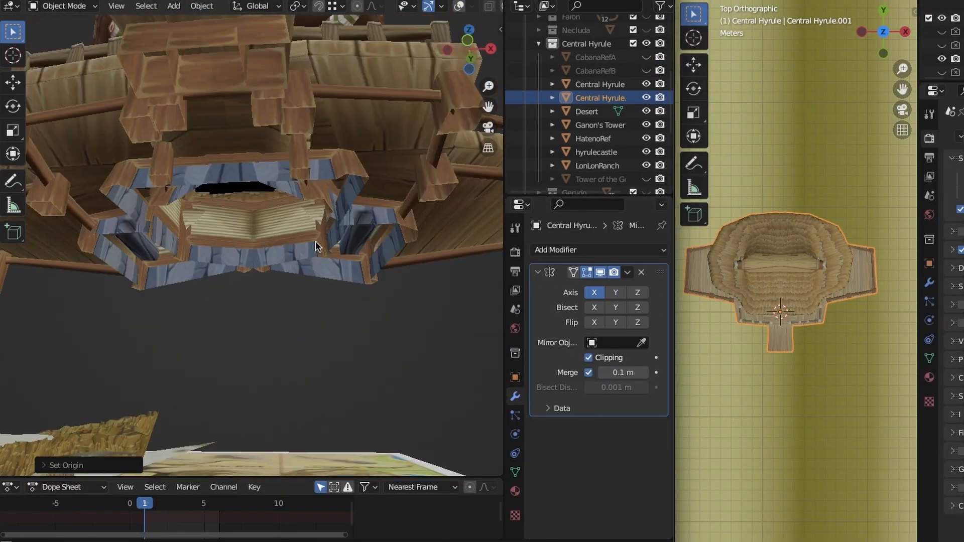
{"action": "middle_click_drag", "start_coordinate": [315, 243], "coordinate": [273, 304]}
{"action": "scroll", "coordinate": [375, 261], "scroll_direction": "down", "scroll_amount": 5}
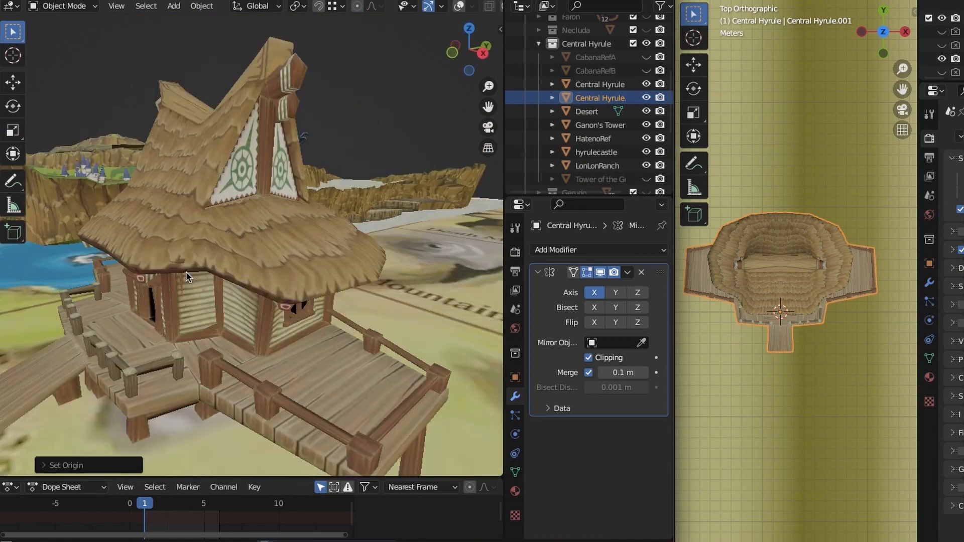
{"action": "left_click", "coordinate": [613, 86]}
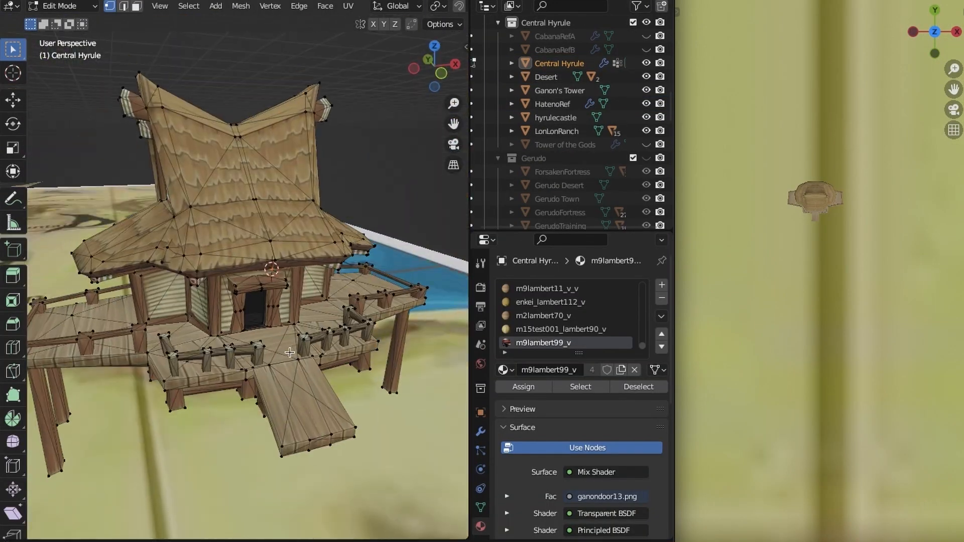
{"action": "middle_click_drag", "start_coordinate": [271, 352], "coordinate": [316, 349]}
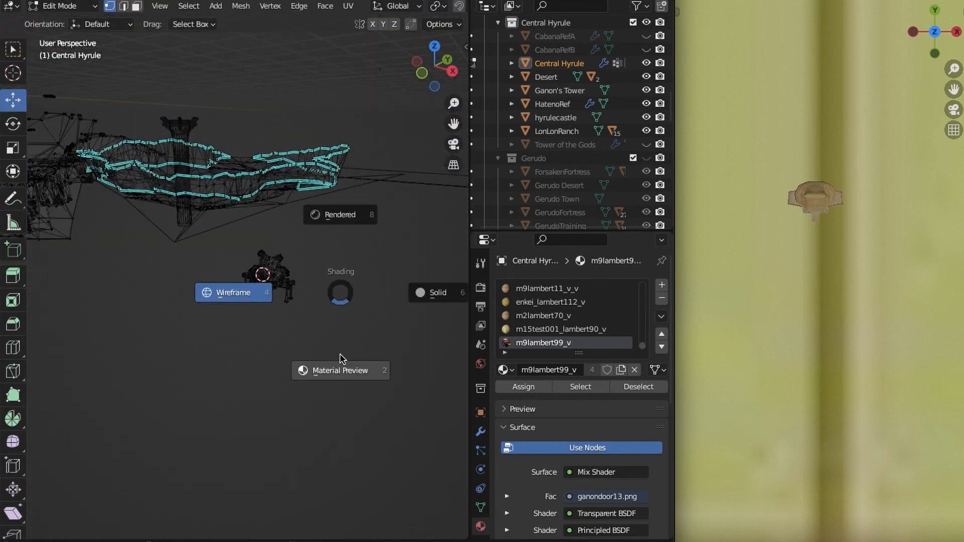
Select the bottom vertices of the short supports beneath the hut in wireframe view and scale them along Z
{"action": "key", "text": "l"}
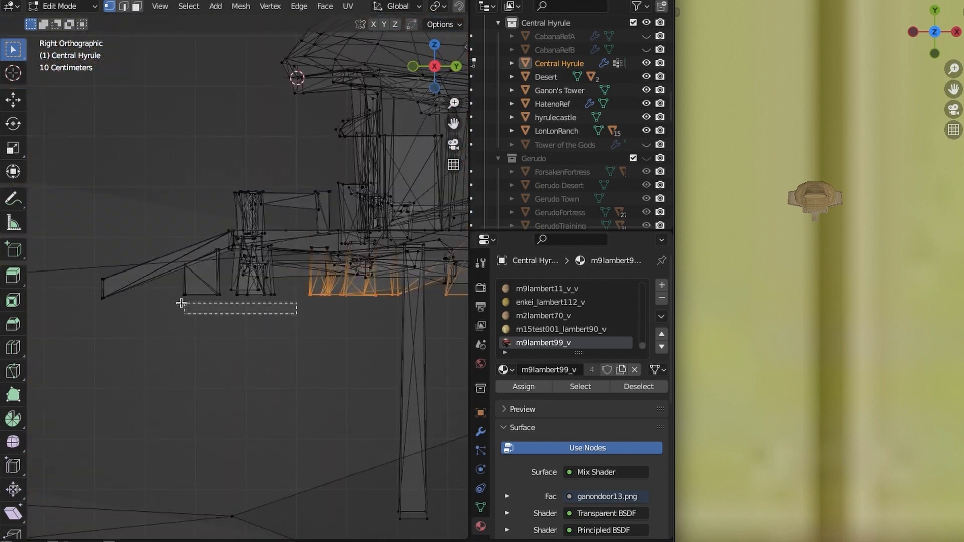
{"action": "key", "text": "s"}
{"action": "key", "text": "z"}
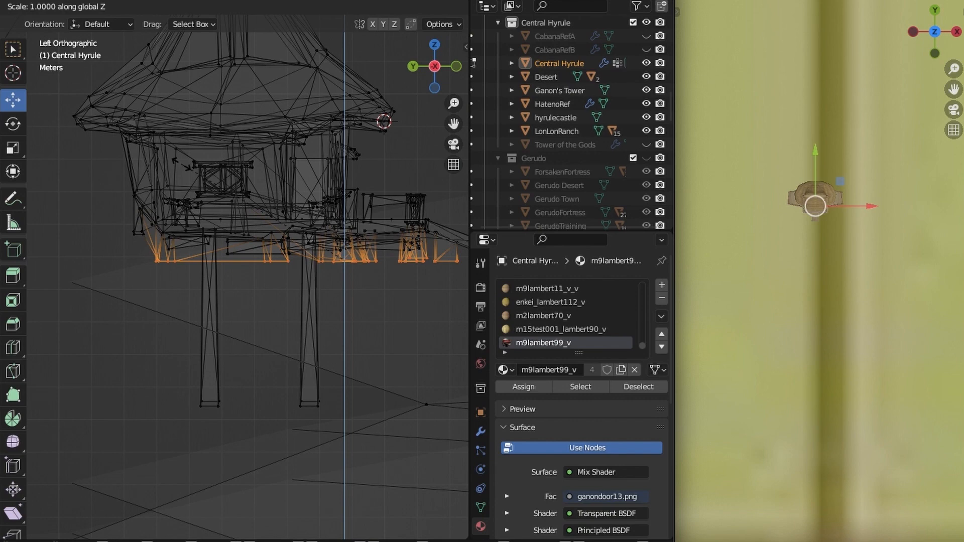
{"action": "key", "text": "Return"}
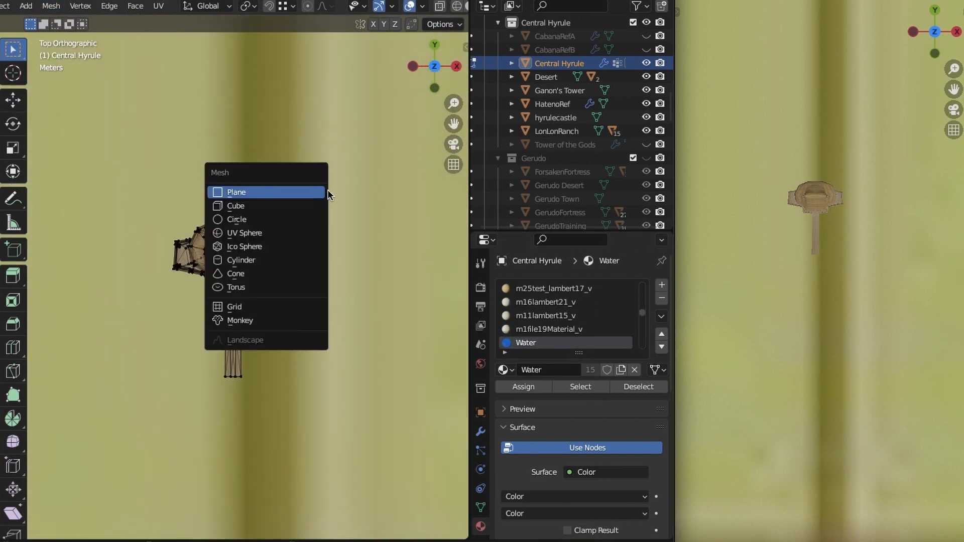
Add a plane beneath the hut and enlarge it into a round pool surface with the Water material
{"action": "left_click", "coordinate": [319, 193]}
{"action": "key", "text": "s"}
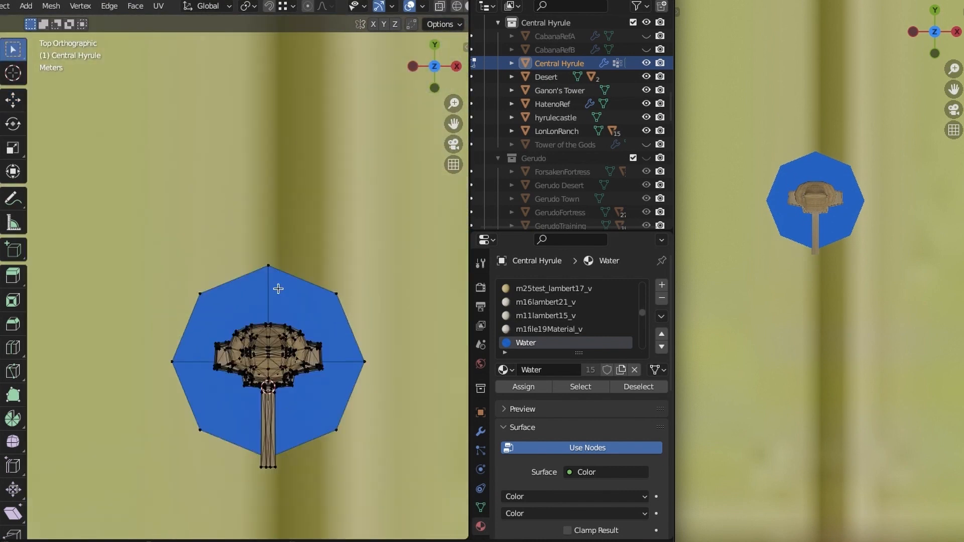
{"action": "scroll", "coordinate": [275, 282], "scroll_direction": "up", "scroll_amount": 3}
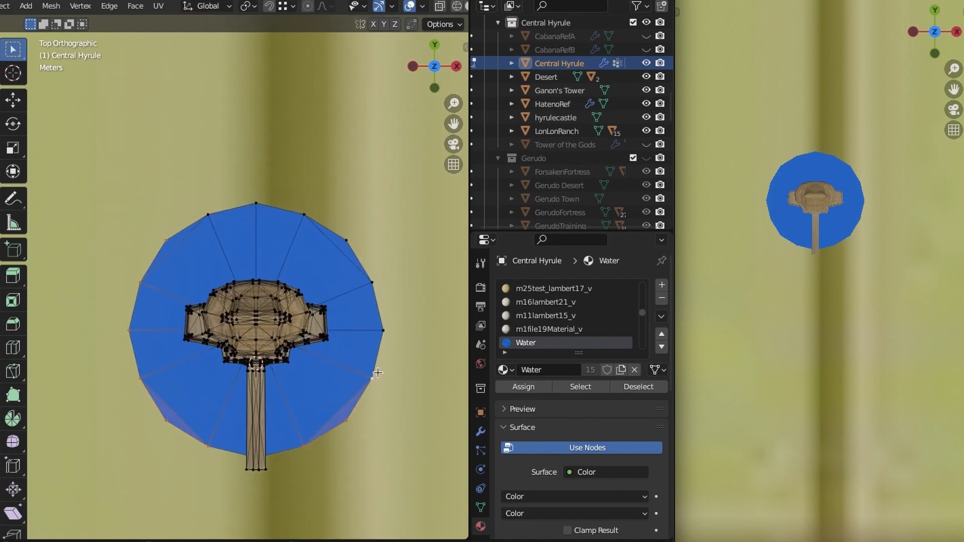
Extrude the water surface's outer edge loop and scale it outward into a surrounding ring
{"action": "left_click", "coordinate": [12, 99]}
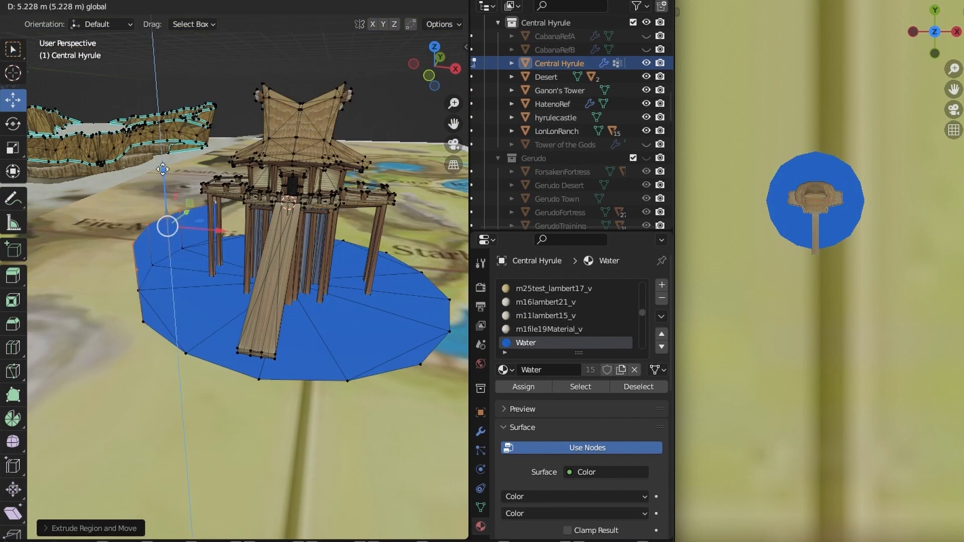
{"action": "key", "text": "ctrl+z"}
{"action": "middle_click_drag", "start_coordinate": [281, 312], "coordinate": [211, 327]}
{"action": "left_click", "coordinate": [276, 387], "text": "ctrl"}
{"action": "left_click", "coordinate": [321, 352], "text": "ctrl"}
{"action": "left_click", "coordinate": [350, 248], "text": "ctrl"}
{"action": "key", "text": "s"}
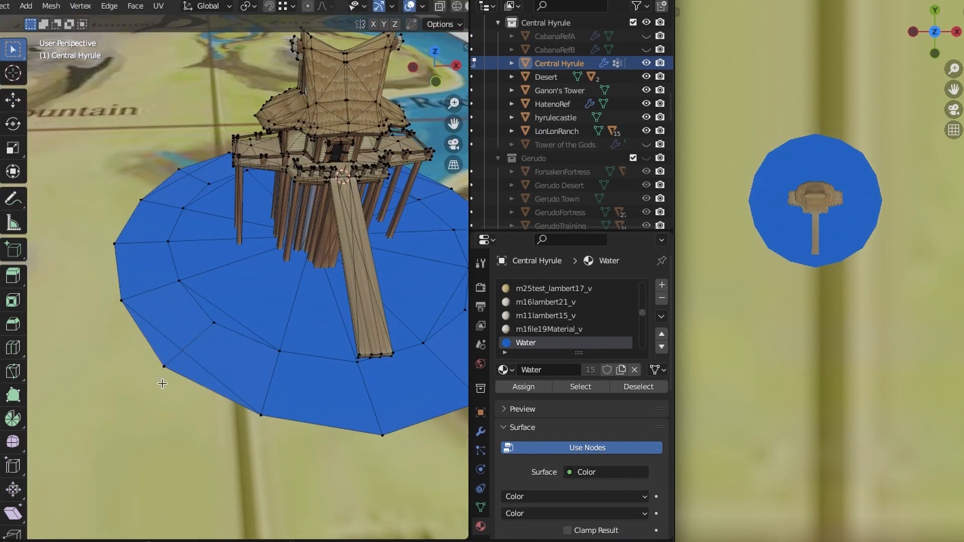
Raise and scale the outer ring of the pool to form sloping banks around the water
{"action": "middle_click_drag", "start_coordinate": [161, 383], "coordinate": [294, 231]}
{"action": "left_click", "coordinate": [12, 100]}
{"action": "key", "text": "s"}
{"action": "left_click_drag", "start_coordinate": [289, 226], "coordinate": [289, 201]}
{"action": "middle_click_drag", "start_coordinate": [289, 201], "coordinate": [200, 245]}
Rotate the raised outer rim of the pool slightly
{"action": "left_click", "coordinate": [13, 124]}
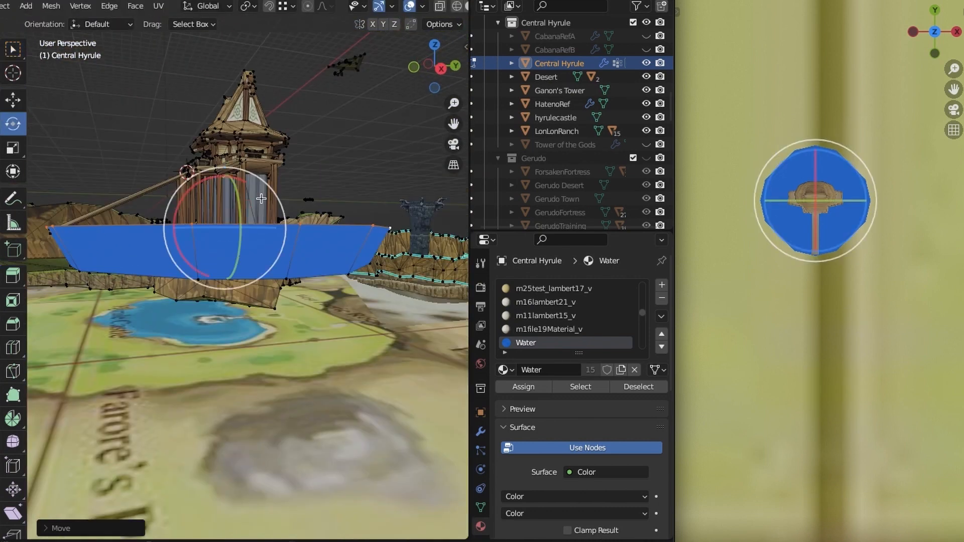
{"action": "left_click_drag", "start_coordinate": [280, 226], "coordinate": [275, 203]}
{"action": "left_click", "coordinate": [12, 100]}
{"action": "middle_click_drag", "start_coordinate": [217, 247], "coordinate": [304, 288]}
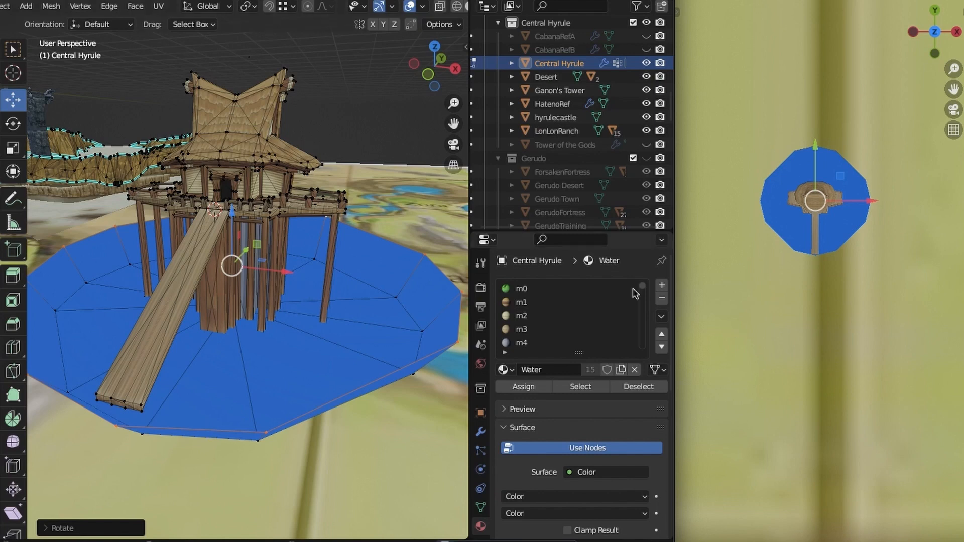
Assign a grey rock material to the sloping bank faces around the water
{"action": "middle_click_drag", "start_coordinate": [211, 281], "coordinate": [46, 329]}
{"action": "scroll", "coordinate": [45, 329], "scroll_direction": "down", "scroll_amount": 4}
{"action": "left_click", "coordinate": [565, 342]}
{"action": "middle_click_drag", "start_coordinate": [151, 261], "coordinate": [85, 314]}
{"action": "scroll", "coordinate": [84, 314], "scroll_direction": "up", "scroll_amount": 4}
{"action": "middle_click_drag", "start_coordinate": [345, 490], "coordinate": [286, 441]}
{"action": "left_click", "coordinate": [522, 386]}
Project the bank faces' UVs from the top view and clear the selection
{"action": "key", "text": "KP_7"}
{"action": "left_click", "coordinate": [159, 6]}
{"action": "left_click", "coordinate": [226, 147]}
{"action": "key", "text": "alt+a"}
Extrude the front half of the pool rim outward and assign the m28test_lambert8_v grass material to the new faces
{"action": "middle_click_drag", "start_coordinate": [256, 381], "coordinate": [427, 281]}
{"action": "scroll", "coordinate": [292, 261], "scroll_direction": "down", "scroll_amount": 3}
{"action": "left_click_drag", "start_coordinate": [642, 285], "coordinate": [642, 288]}
{"action": "left_click", "coordinate": [566, 315]}
{"action": "middle_click_drag", "start_coordinate": [342, 351], "coordinate": [252, 330]}
{"action": "key", "text": "KP_7"}
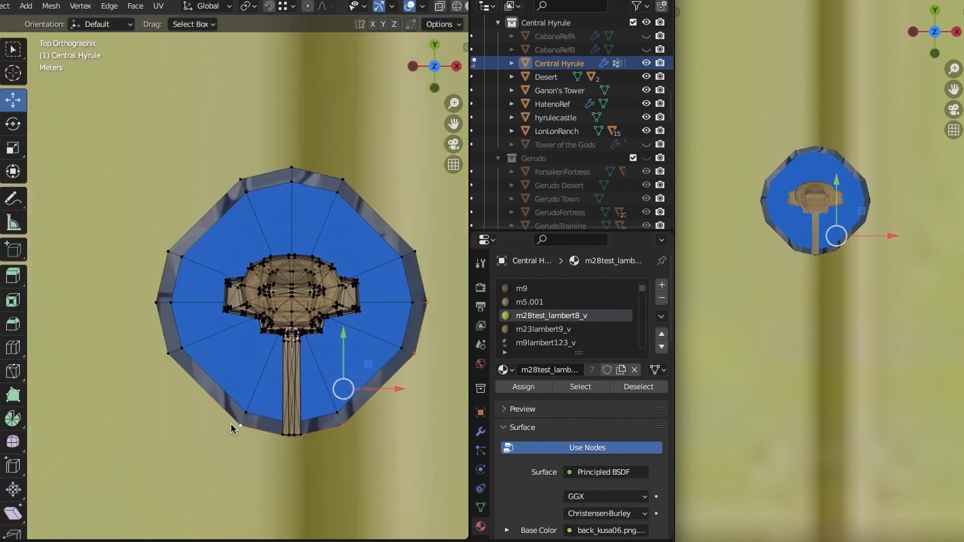
{"action": "key", "text": "s"}
{"action": "left_click", "coordinate": [264, 367]}
{"action": "left_click", "coordinate": [377, 286], "text": "ctrl"}
{"action": "left_click", "coordinate": [523, 387]}
Move the grass bank's outer edge along Z and rotate it to adjust the slope
{"action": "middle_click_drag", "start_coordinate": [342, 417], "coordinate": [215, 297]}
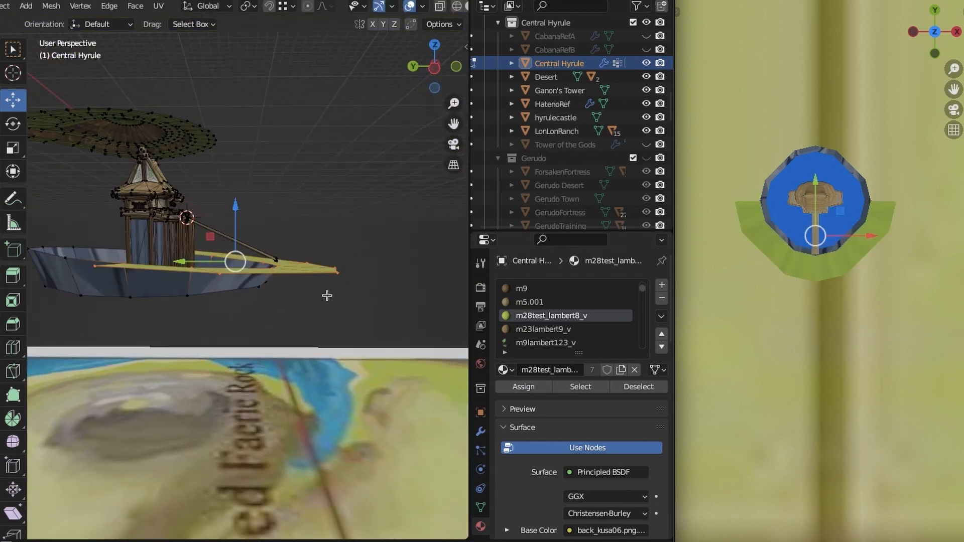
{"action": "key", "text": "g"}
{"action": "key", "text": "z"}
{"action": "left_click", "coordinate": [409, 291]}
{"action": "key", "text": "r"}
{"action": "left_click", "coordinate": [402, 294]}
Select the front rim edge where the grass meets the rock and raise it around the ramp's foot
{"action": "middle_click_drag", "start_coordinate": [290, 303], "coordinate": [256, 355]}
{"action": "left_click", "coordinate": [166, 285]}
{"action": "left_click", "coordinate": [371, 286], "text": "ctrl"}
{"action": "middle_click_drag", "start_coordinate": [370, 285], "coordinate": [264, 254]}
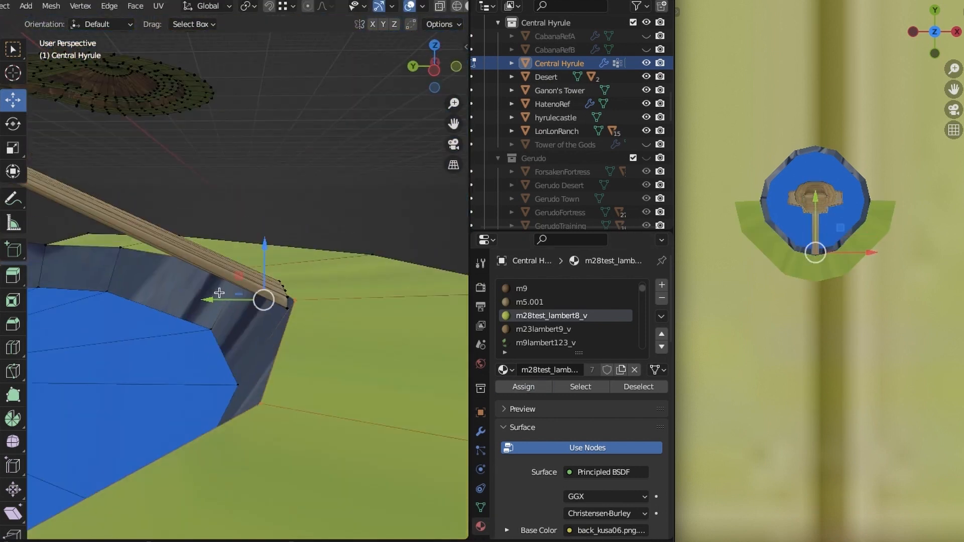
{"action": "left_click_drag", "start_coordinate": [264, 254], "coordinate": [265, 263]}
{"action": "middle_click_drag", "start_coordinate": [264, 264], "coordinate": [293, 296]}
{"action": "left_click_drag", "start_coordinate": [293, 297], "coordinate": [294, 260]}
Extrude the back rim and the grass's end edges upward into a cliff wall, and scale it outward
{"action": "scroll", "coordinate": [295, 261], "scroll_direction": "down", "scroll_amount": 4}
{"action": "mouse_move", "coordinate": [295, 261]}
{"action": "middle_mouse_down"}
{"action": "mouse_move", "coordinate": [327, 327]}
{"action": "mouse_move", "coordinate": [286, 201]}
{"action": "mouse_move", "coordinate": [168, 324]}
{"action": "mouse_move", "coordinate": [294, 242]}
{"action": "middle_mouse_up"}
{"action": "key", "text": "w"}
{"action": "scroll", "coordinate": [169, 323], "scroll_direction": "down", "scroll_amount": 3}
{"action": "key", "text": "e"}
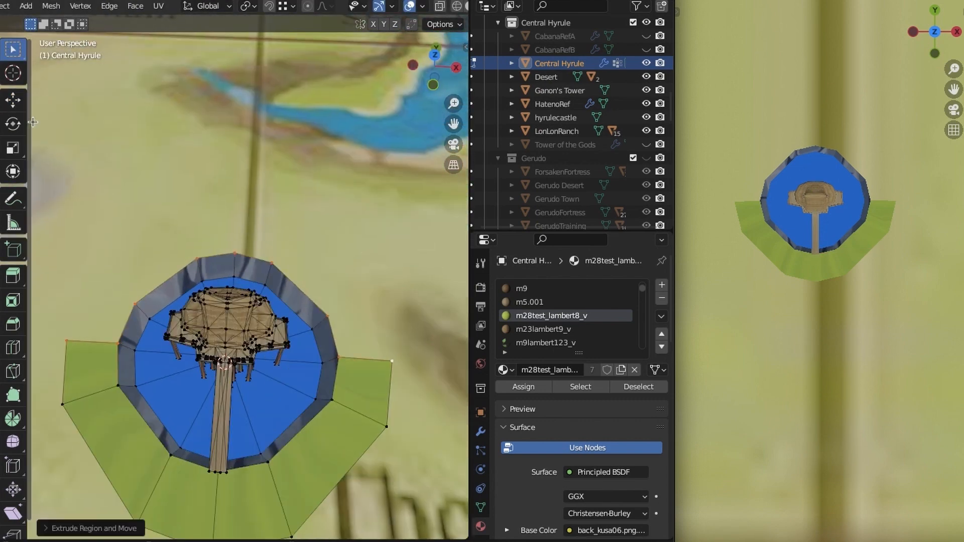
{"action": "left_click", "coordinate": [12, 100]}
{"action": "middle_click_drag", "start_coordinate": [150, 241], "coordinate": [231, 281]}
{"action": "left_click_drag", "start_coordinate": [231, 271], "coordinate": [233, 199]}
{"action": "key", "text": "KP_7"}
{"action": "key", "text": "s"}
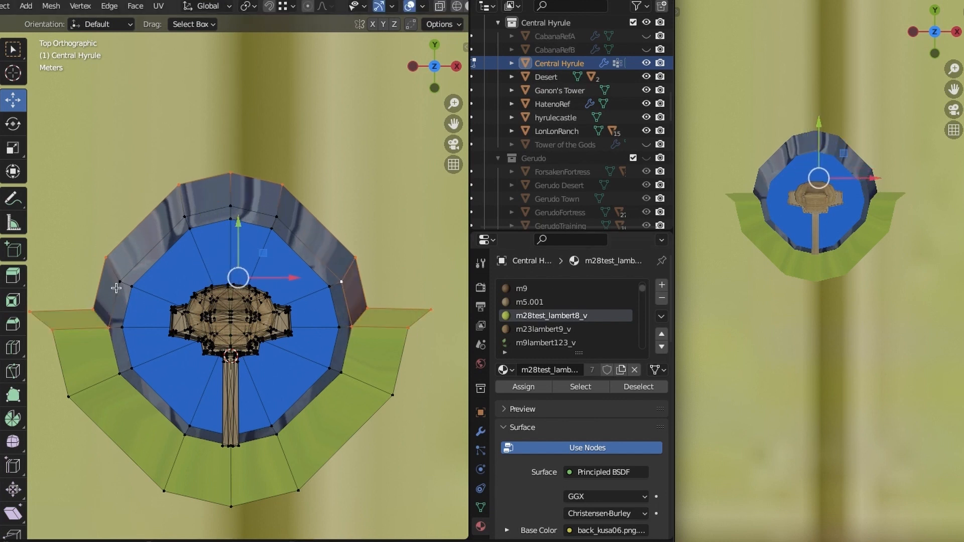
Add the remaining pool and bank vertices, including those at the ramp's foot, to the selection in top view
{"action": "left_click", "coordinate": [131, 368], "text": "shift"}
{"action": "left_click", "coordinate": [119, 374], "text": "shift"}
{"action": "scroll", "coordinate": [216, 401], "scroll_direction": "up", "scroll_amount": 4}
{"action": "middle_click_drag", "start_coordinate": [216, 402], "coordinate": [295, 430]}
{"action": "left_click", "coordinate": [226, 382], "text": "shift"}
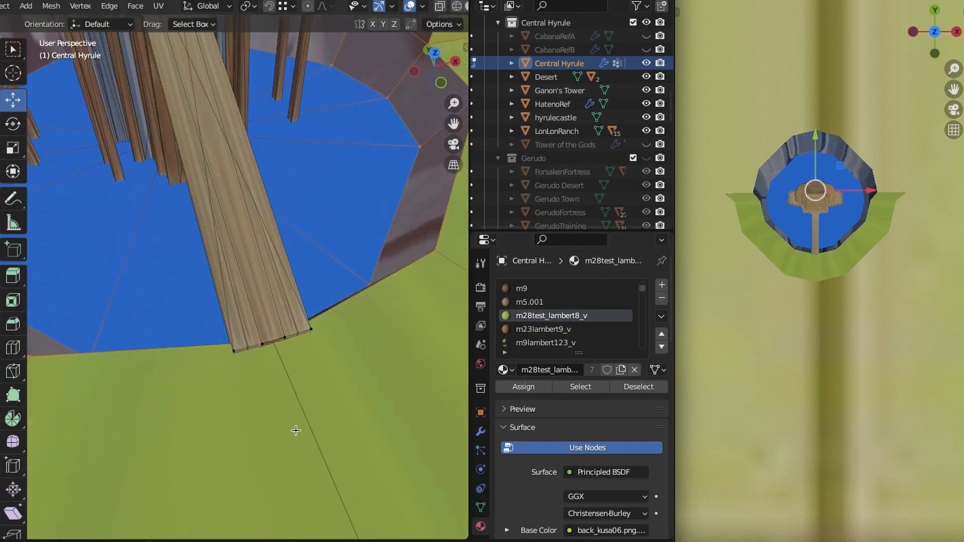
{"action": "left_click", "coordinate": [273, 342], "text": "shift"}
{"action": "key", "text": "KP_7"}
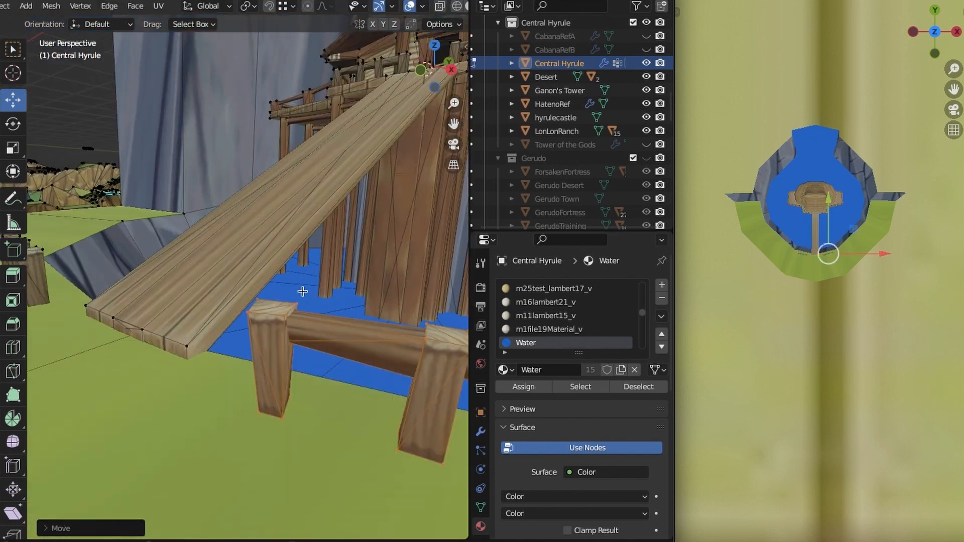
Check the fence posts beside the ramp and clear the selection around the pool
{"action": "scroll", "coordinate": [302, 292], "scroll_direction": "down", "scroll_amount": 3}
{"action": "middle_click_drag", "start_coordinate": [302, 292], "coordinate": [294, 372]}
{"action": "scroll", "coordinate": [251, 301], "scroll_direction": "down", "scroll_amount": 2}
{"action": "left_click", "coordinate": [123, 305], "text": "alt"}
{"action": "key", "text": "alt+a"}
{"action": "middle_click_drag", "start_coordinate": [251, 282], "coordinate": [320, 266]}
{"action": "key", "text": "w"}
Select the tall linked ornament beside the decorated doorway and move it to the wall at the hut's entrance
{"action": "scroll", "coordinate": [307, 283], "scroll_direction": "down", "scroll_amount": 6}
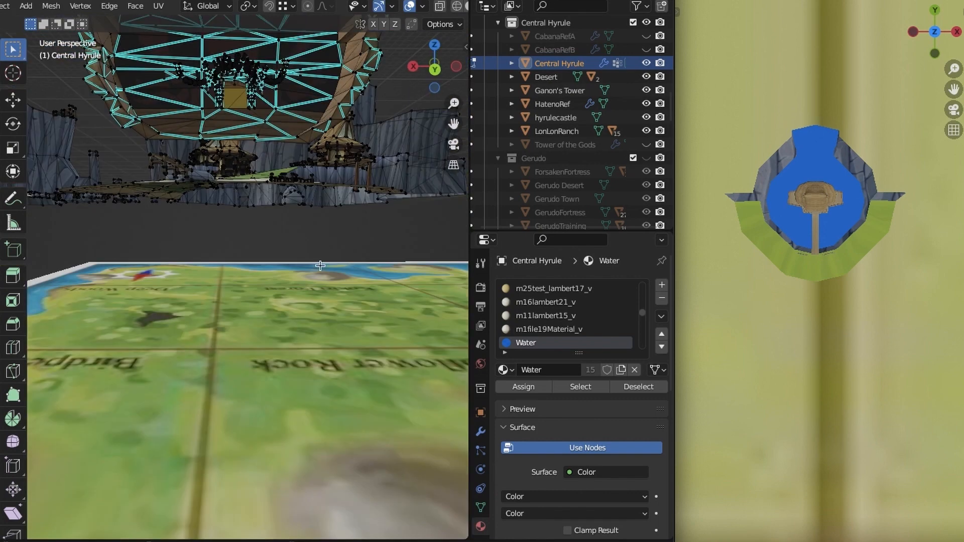
{"action": "scroll", "coordinate": [234, 80], "scroll_direction": "up", "scroll_amount": 8}
{"action": "left_click", "coordinate": [409, 6]}
{"action": "scroll", "coordinate": [323, 108], "scroll_direction": "down", "scroll_amount": 2}
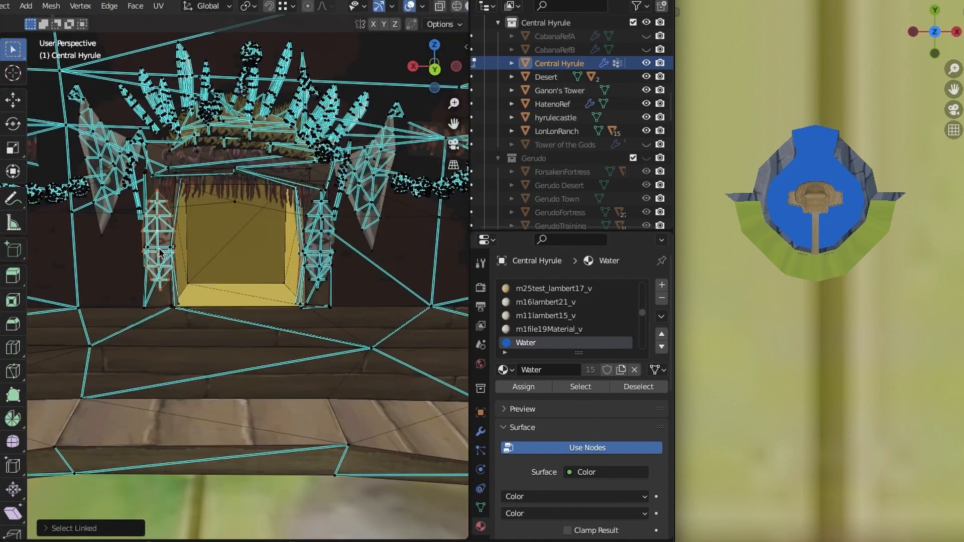
{"action": "key", "text": "shift+space"}
{"action": "key", "text": "g"}
{"action": "key", "text": "shift+z"}
{"action": "key", "text": "shift+z"}
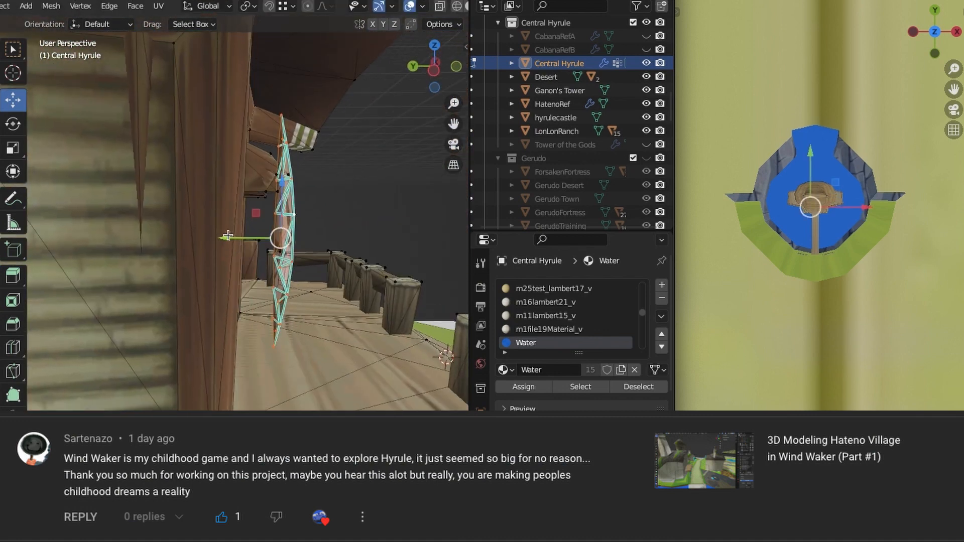
Select the corner vertices of the triangular openings in the roof gable and fill the openings with faces
{"action": "key", "text": "w"}
{"action": "scroll", "coordinate": [216, 292], "scroll_direction": "down", "scroll_amount": 3}
{"action": "middle_click_drag", "start_coordinate": [216, 293], "coordinate": [406, 114]}
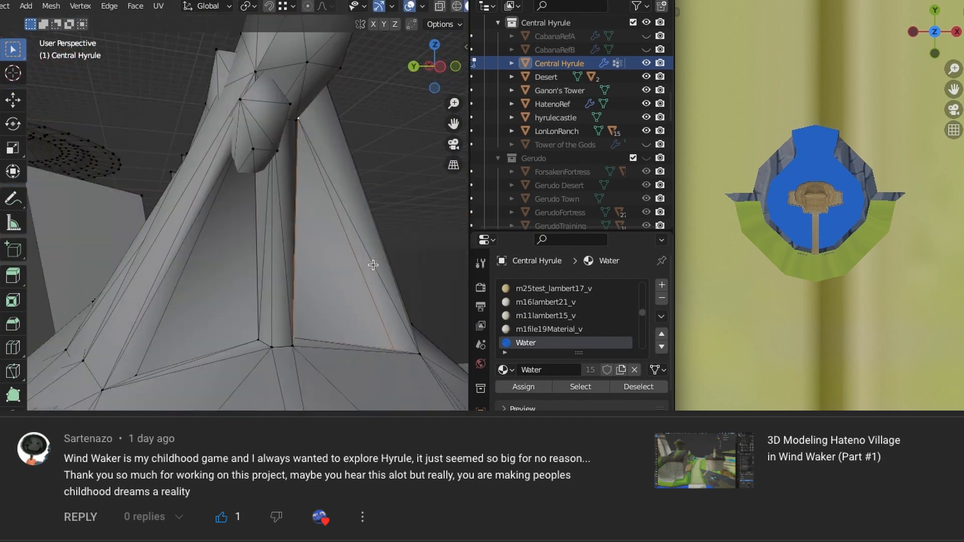
{"action": "key", "text": "shift+z"}
{"action": "mouse_move", "coordinate": [373, 265]}
{"action": "middle_mouse_down"}
{"action": "mouse_move", "coordinate": [267, 241]}
{"action": "mouse_move", "coordinate": [253, 258]}
{"action": "middle_mouse_up"}
{"action": "scroll", "coordinate": [268, 244], "scroll_direction": "up", "scroll_amount": 3}
{"action": "key", "text": "shift+z"}
{"action": "scroll", "coordinate": [269, 248], "scroll_direction": "down", "scroll_amount": 3}
{"action": "key", "text": "shift+z"}
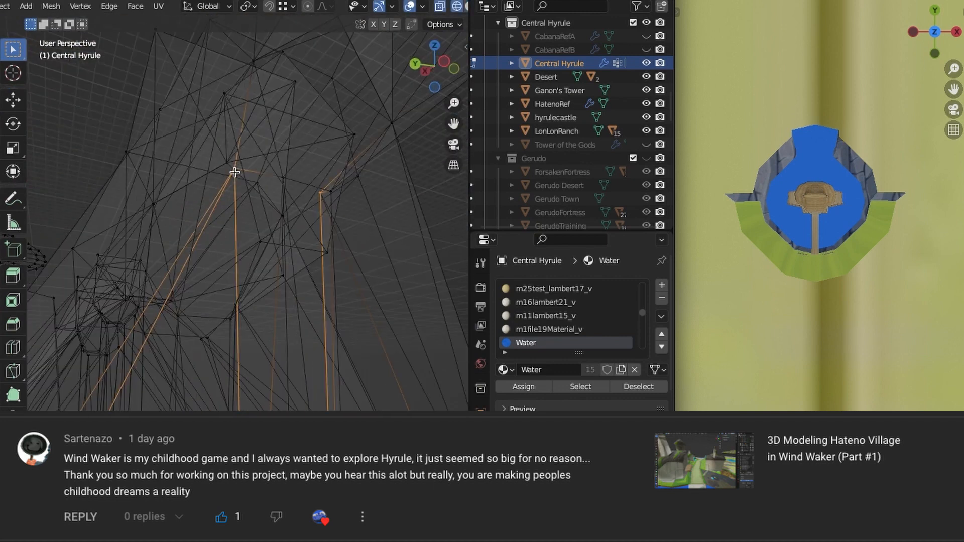
{"action": "middle_click_drag", "start_coordinate": [334, 192], "coordinate": [244, 270]}
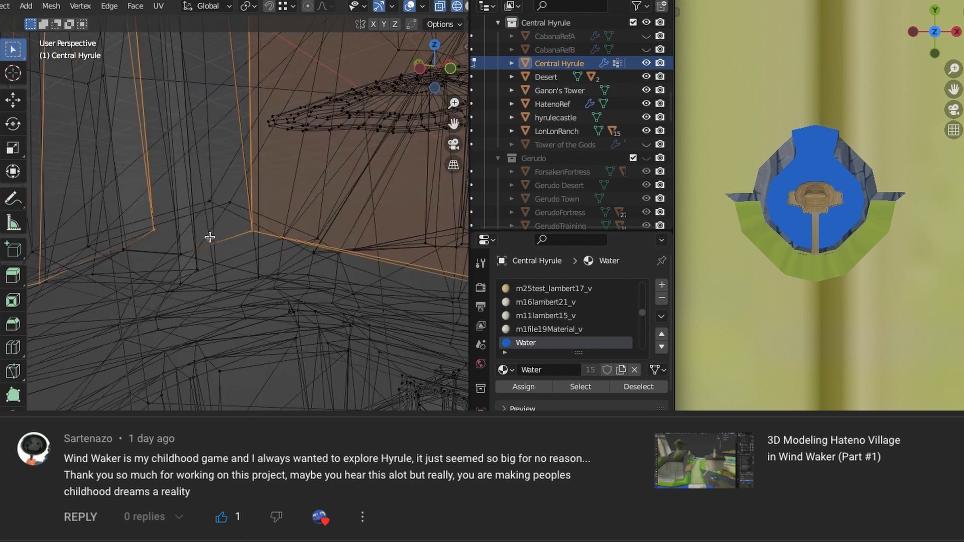
{"action": "key", "text": "shift+z"}
{"action": "middle_click_drag", "start_coordinate": [209, 237], "coordinate": [275, 271]}
Project the gable faces' UVs from view and try the m9lambert99_v material on them
{"action": "scroll", "coordinate": [275, 271], "scroll_direction": "down", "scroll_amount": 5}
{"action": "scroll", "coordinate": [565, 321], "scroll_direction": "down", "scroll_amount": 15}
{"action": "left_click", "coordinate": [544, 328]}
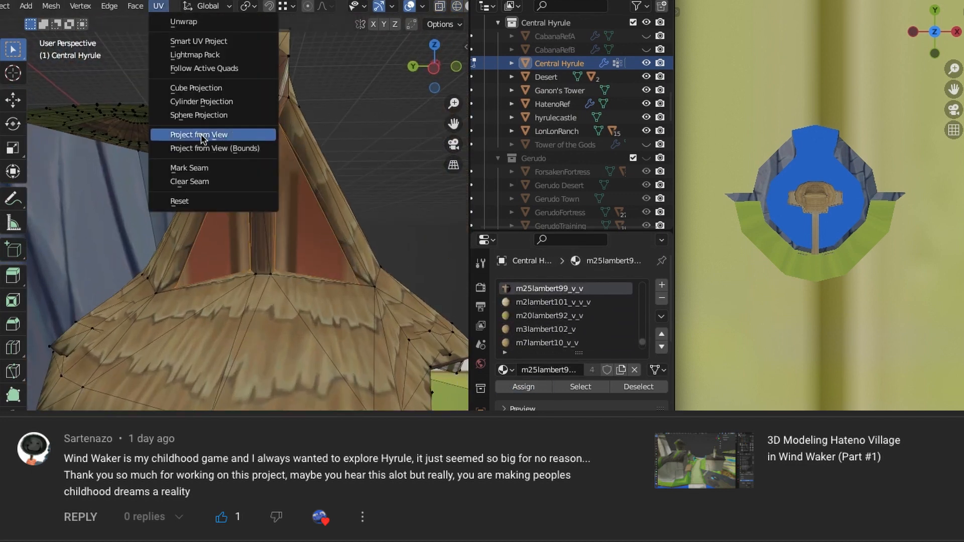
{"action": "left_click", "coordinate": [528, 390]}
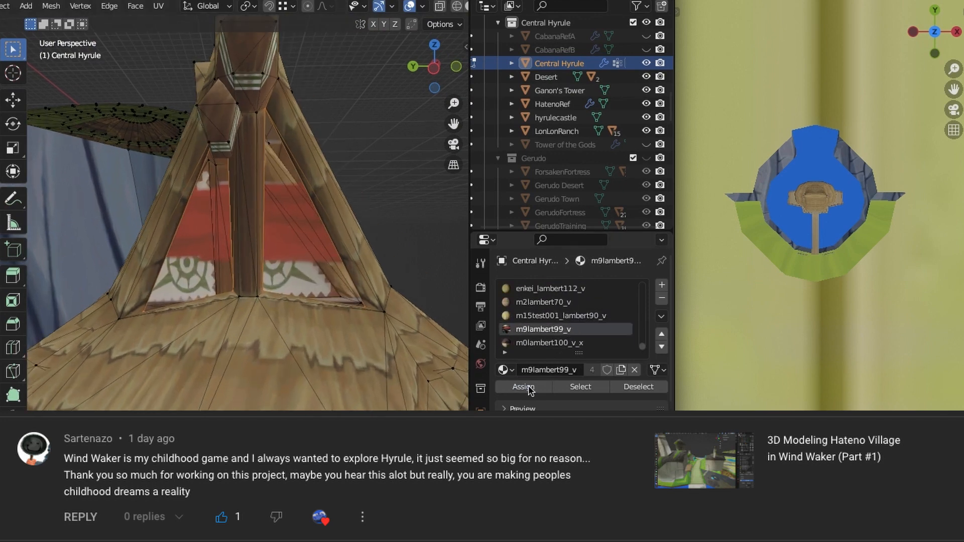
Try the enkei_lambert112_v material on the gable faces, and assign m9lambert11_v_v to them instead
{"action": "scroll", "coordinate": [282, 281], "scroll_direction": "up", "scroll_amount": 2}
{"action": "middle_click_drag", "start_coordinate": [281, 281], "coordinate": [301, 281]}
{"action": "left_click", "coordinate": [552, 289]}
{"action": "left_click", "coordinate": [528, 388]}
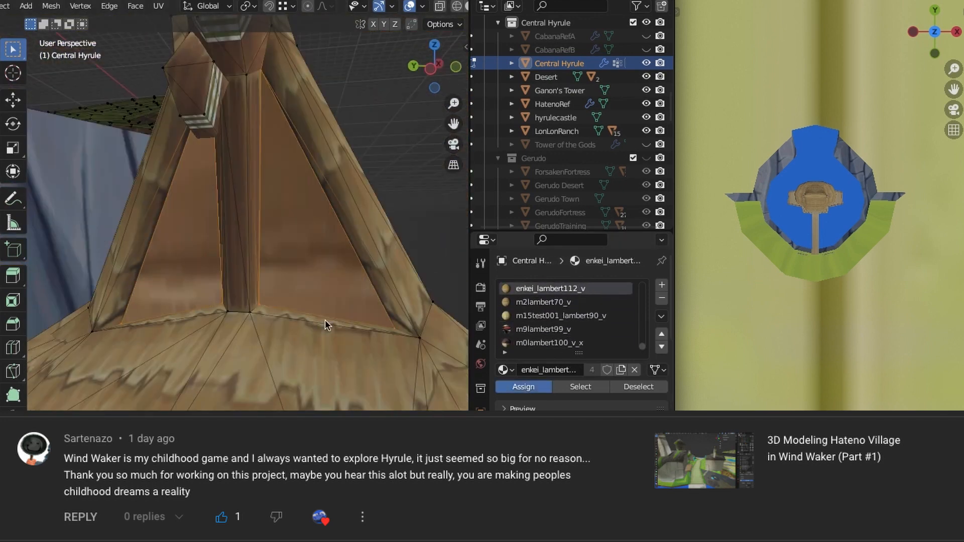
{"action": "scroll", "coordinate": [544, 296], "scroll_direction": "up", "scroll_amount": 1}
{"action": "left_click", "coordinate": [543, 316]}
{"action": "left_click", "coordinate": [532, 389]}
{"action": "left_click", "coordinate": [544, 288]}
{"action": "left_click", "coordinate": [529, 388]}
Select the corner vertices of the roof's opposite gable opening in wireframe view
{"action": "mouse_move", "coordinate": [401, 311]}
{"action": "middle_mouse_down"}
{"action": "mouse_move", "coordinate": [273, 353]}
{"action": "mouse_move", "coordinate": [362, 194]}
{"action": "mouse_move", "coordinate": [301, 281]}
{"action": "middle_mouse_up"}
{"action": "key", "text": "z"}
{"action": "scroll", "coordinate": [282, 361], "scroll_direction": "up", "scroll_amount": 3}
{"action": "scroll", "coordinate": [282, 362], "scroll_direction": "down", "scroll_amount": 3}
{"action": "middle_click_drag", "start_coordinate": [282, 361], "coordinate": [226, 335]}
{"action": "scroll", "coordinate": [226, 334], "scroll_direction": "up", "scroll_amount": 3}
{"action": "key", "text": "shift+z"}
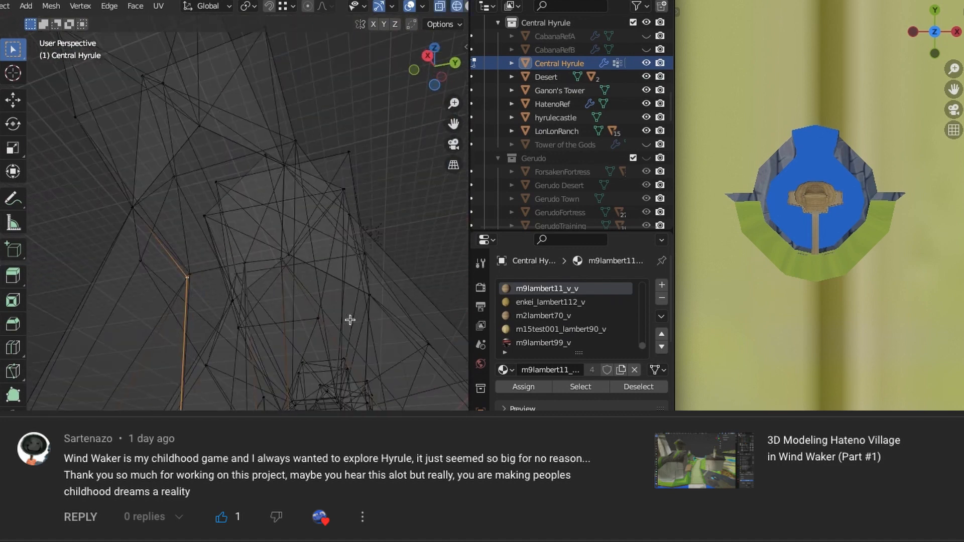
{"action": "mouse_move", "coordinate": [348, 321]}
{"action": "middle_mouse_down"}
{"action": "mouse_move", "coordinate": [269, 250]}
{"action": "mouse_move", "coordinate": [289, 306]}
{"action": "mouse_move", "coordinate": [301, 267]}
{"action": "mouse_move", "coordinate": [267, 165]}
{"action": "mouse_move", "coordinate": [332, 165]}
{"action": "middle_mouse_up"}
{"action": "scroll", "coordinate": [271, 244], "scroll_direction": "up", "scroll_amount": 2}
{"action": "scroll", "coordinate": [275, 236], "scroll_direction": "down", "scroll_amount": 4}
{"action": "scroll", "coordinate": [267, 166], "scroll_direction": "up", "scroll_amount": 2}
{"action": "key", "text": "shift+z"}
{"action": "scroll", "coordinate": [235, 143], "scroll_direction": "down", "scroll_amount": 4}
{"action": "scroll", "coordinate": [236, 143], "scroll_direction": "down", "scroll_amount": 4}
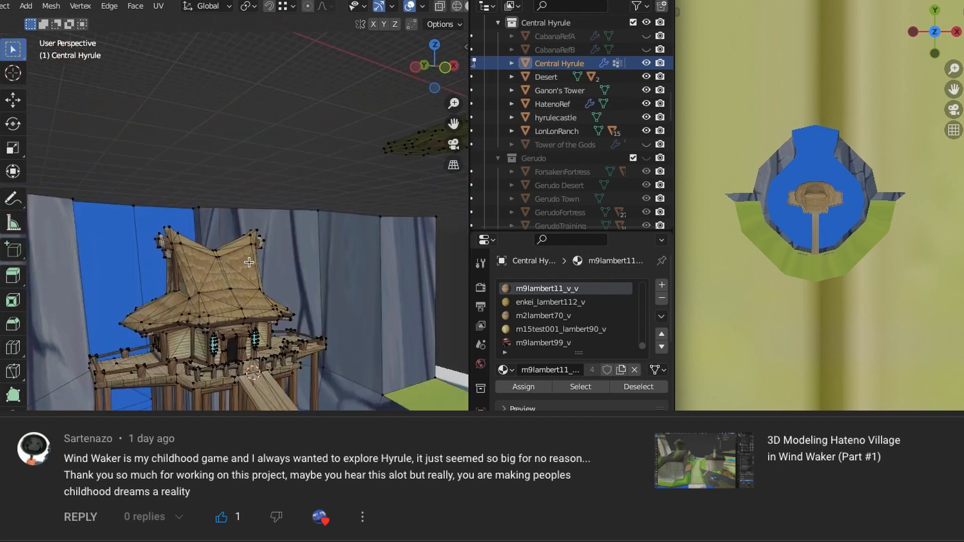
Show the hut's front in the textured view and examine the decorated doorway of the source building
{"action": "scroll", "coordinate": [291, 234], "scroll_direction": "up", "scroll_amount": 3}
{"action": "middle_click_drag", "start_coordinate": [281, 351], "coordinate": [300, 250], "text": "shift"}
{"action": "middle_click_drag", "start_coordinate": [779, 402], "coordinate": [858, 355]}
{"action": "scroll", "coordinate": [838, 339], "scroll_direction": "up", "scroll_amount": 6}
{"action": "middle_click_drag", "start_coordinate": [372, 151], "coordinate": [281, 251]}
{"action": "scroll", "coordinate": [393, 208], "scroll_direction": "down", "scroll_amount": 6}
{"action": "scroll", "coordinate": [281, 251], "scroll_direction": "up", "scroll_amount": 8}
{"action": "left_click", "coordinate": [267, 191], "text": "shift"}
{"action": "left_click", "coordinate": [13, 100]}
{"action": "left_click_drag", "start_coordinate": [267, 191], "coordinate": [200, 366]}
{"action": "scroll", "coordinate": [237, 248], "scroll_direction": "down", "scroll_amount": 8}
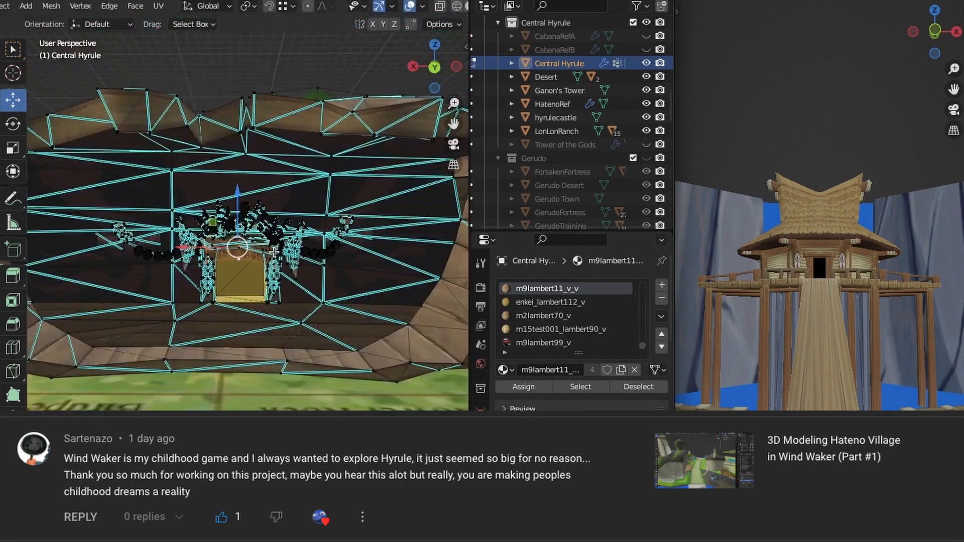
Select the carved board and its red fringe above the source building's doorway
{"action": "scroll", "coordinate": [211, 231], "scroll_direction": "up", "scroll_amount": 8}
{"action": "middle_click_drag", "start_coordinate": [210, 231], "coordinate": [376, 243], "text": "shift"}
{"action": "middle_click_drag", "start_coordinate": [100, 321], "coordinate": [261, 231], "text": "shift"}
{"action": "left_click", "coordinate": [205, 252]}
{"action": "scroll", "coordinate": [129, 258], "scroll_direction": "up", "scroll_amount": 4}
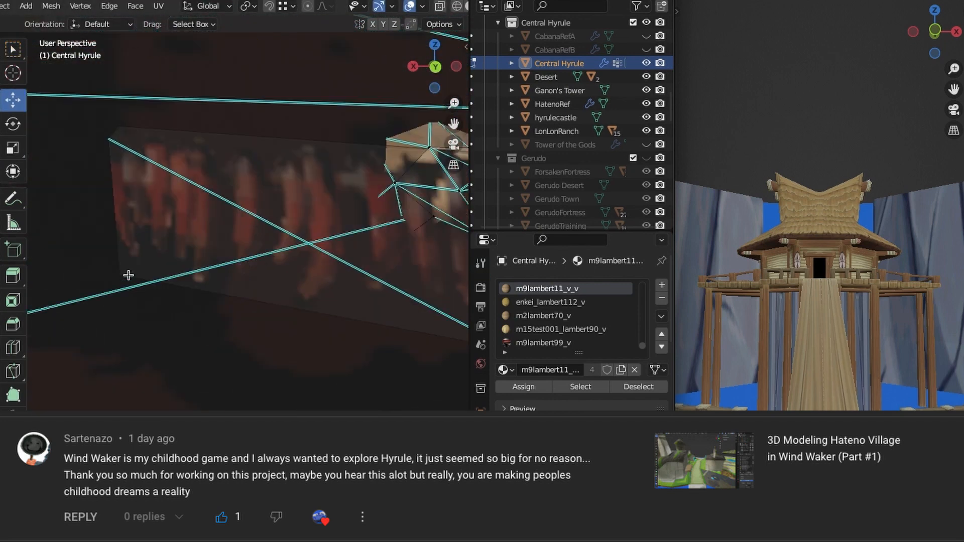
{"action": "scroll", "coordinate": [129, 276], "scroll_direction": "down", "scroll_amount": 6}
{"action": "middle_click_drag", "start_coordinate": [377, 275], "coordinate": [281, 282], "text": "shift"}
{"action": "scroll", "coordinate": [241, 221], "scroll_direction": "up", "scroll_amount": 4}
{"action": "left_click", "coordinate": [262, 189]}
{"action": "scroll", "coordinate": [262, 211], "scroll_direction": "down", "scroll_amount": 3}
{"action": "scroll", "coordinate": [294, 208], "scroll_direction": "down", "scroll_amount": 5}
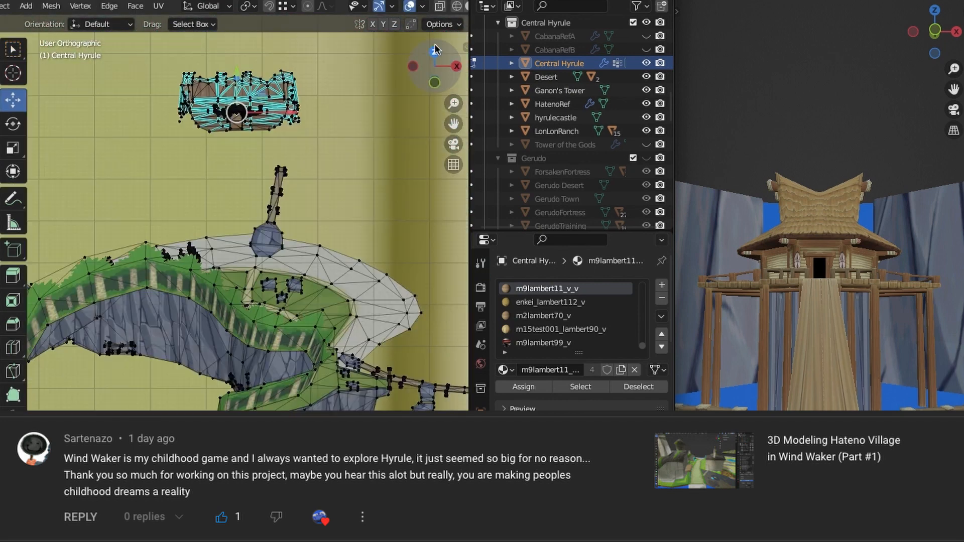
Duplicate the fringed banner in top view and place the copy at the hut
{"action": "key", "text": "KP_7"}
{"action": "scroll", "coordinate": [251, 226], "scroll_direction": "down", "scroll_amount": 4}
{"action": "key", "text": "shift+d"}
{"action": "left_click", "coordinate": [234, 220]}
{"action": "scroll", "coordinate": [234, 221], "scroll_direction": "up", "scroll_amount": 10}
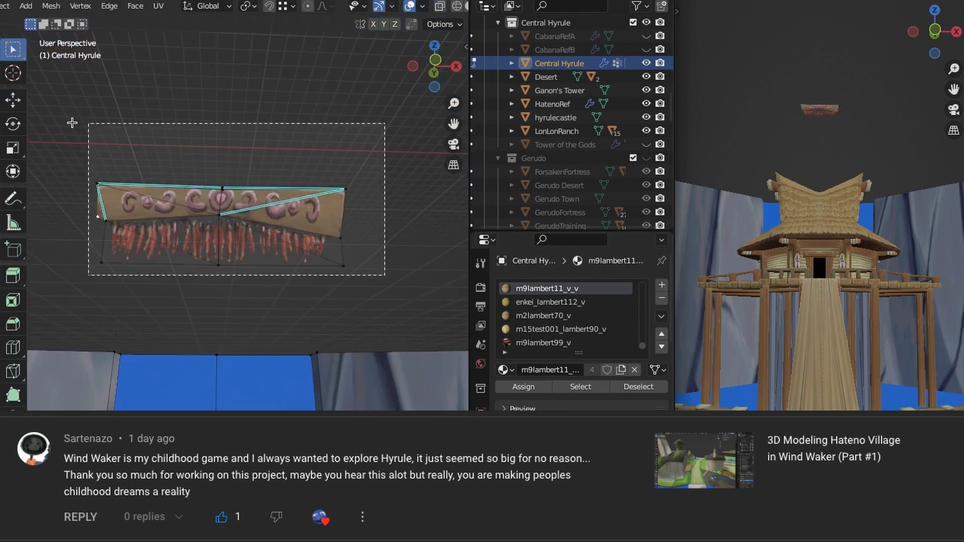
Move the fringed banner to the wall above the hut's doorway and scale it to fit
{"action": "left_click_drag", "start_coordinate": [220, 66], "coordinate": [221, 211]}
{"action": "middle_click_drag", "start_coordinate": [301, 211], "coordinate": [211, 221]}
{"action": "left_click_drag", "start_coordinate": [243, 151], "coordinate": [243, 281]}
{"action": "middle_click_drag", "start_coordinate": [243, 241], "coordinate": [169, 142]}
{"action": "key", "text": "s"}
{"action": "left_click", "coordinate": [296, 241]}
{"action": "scroll", "coordinate": [293, 252], "scroll_direction": "down", "scroll_amount": 3}
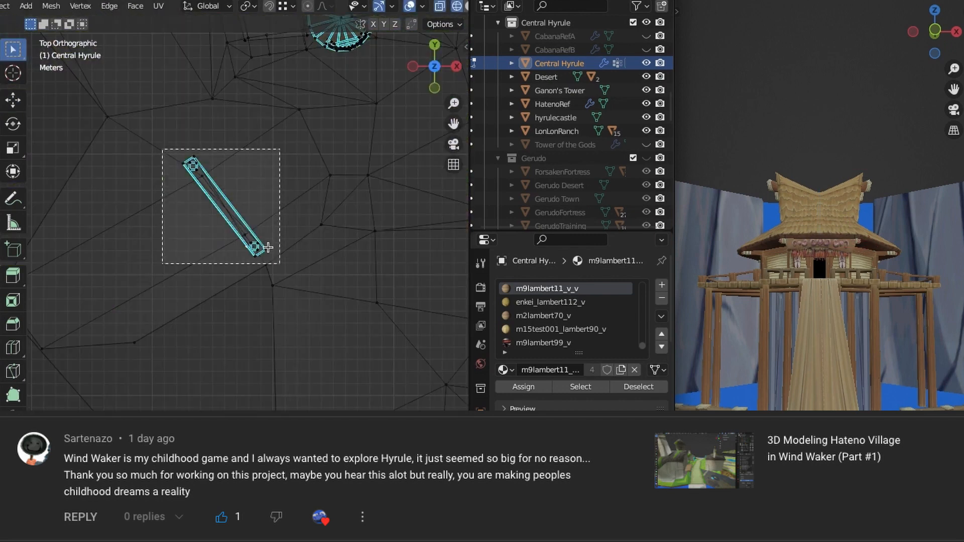
Select the slanted wooden gate frame in the terrain and move it toward the hut in top view
{"action": "key", "text": "KP_Decimal"}
{"action": "middle_click_drag", "start_coordinate": [207, 94], "coordinate": [281, 166]}
{"action": "key", "text": "KP_7"}
{"action": "scroll", "coordinate": [314, 325], "scroll_direction": "down", "scroll_amount": 6}
{"action": "key", "text": "shift+space"}
{"action": "key", "text": "g"}
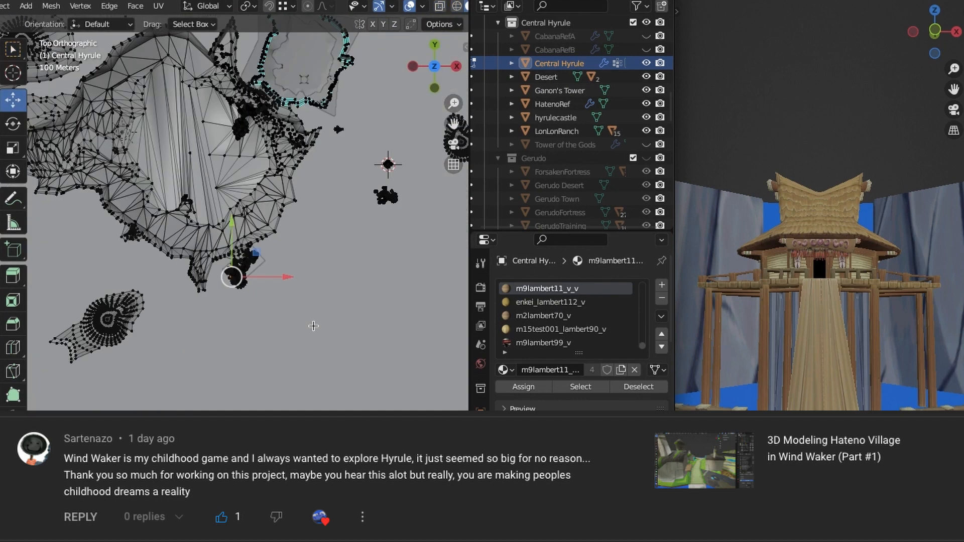
{"action": "key", "text": "g"}
{"action": "left_click", "coordinate": [375, 226]}
Position the gate frame over the foot of the hut's ramp and adjust its height in side view
{"action": "scroll", "coordinate": [352, 201], "scroll_direction": "up", "scroll_amount": 8}
{"action": "key", "text": "g"}
{"action": "left_click", "coordinate": [327, 261]}
{"action": "key", "text": "KP_3"}
{"action": "scroll", "coordinate": [281, 241], "scroll_direction": "up", "scroll_amount": 5}
{"action": "left_click_drag", "start_coordinate": [234, 191], "coordinate": [236, 233]}
{"action": "key", "text": "KP_7"}
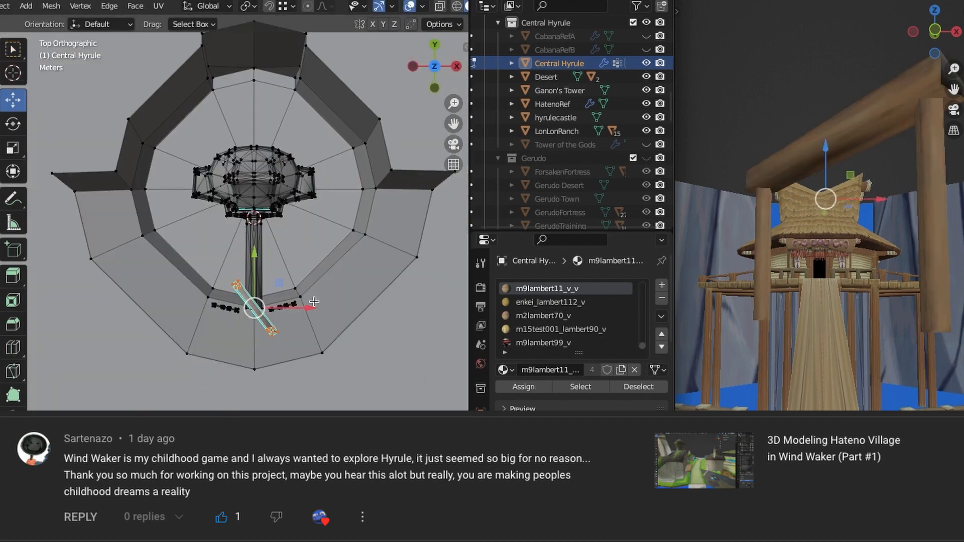
Rotate the gate frame square to the ramp, and adjust its height and its width along X
{"action": "key", "text": "shift+space"}
{"action": "key", "text": "r"}
{"action": "left_click_drag", "start_coordinate": [325, 336], "coordinate": [324, 311]}
{"action": "middle_click_drag", "start_coordinate": [312, 382], "coordinate": [322, 274]}
{"action": "key", "text": "g"}
{"action": "key", "text": "z"}
{"action": "left_click", "coordinate": [378, 361]}
{"action": "key", "text": "s"}
{"action": "key", "text": "x"}
{"action": "left_click", "coordinate": [310, 374]}
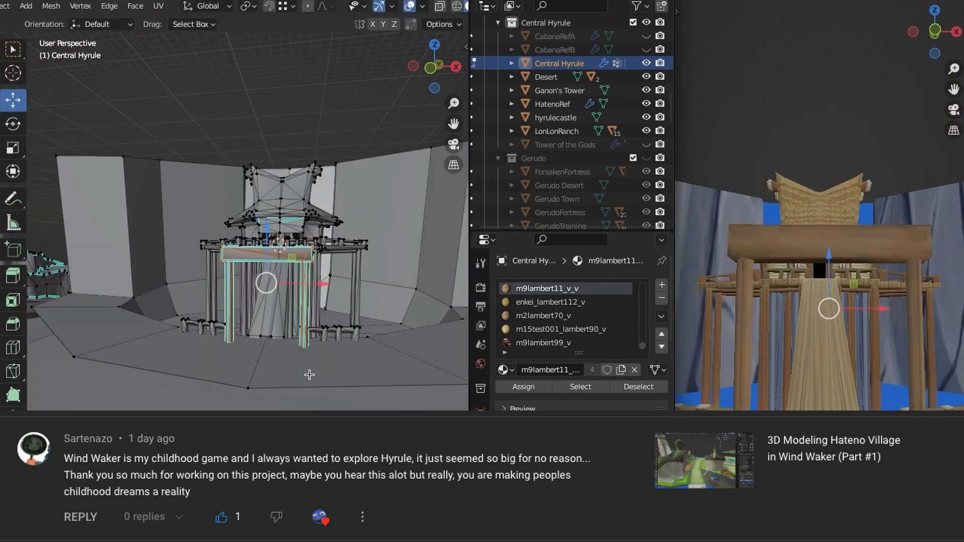
Lower the gate frame at the foot of the ramp
{"action": "scroll", "coordinate": [310, 374], "scroll_direction": "up", "scroll_amount": 3}
{"action": "middle_click_drag", "start_coordinate": [241, 301], "coordinate": [216, 281]}
{"action": "scroll", "coordinate": [226, 271], "scroll_direction": "down", "scroll_amount": 4}
{"action": "left_click_drag", "start_coordinate": [239, 215], "coordinate": [239, 228]}
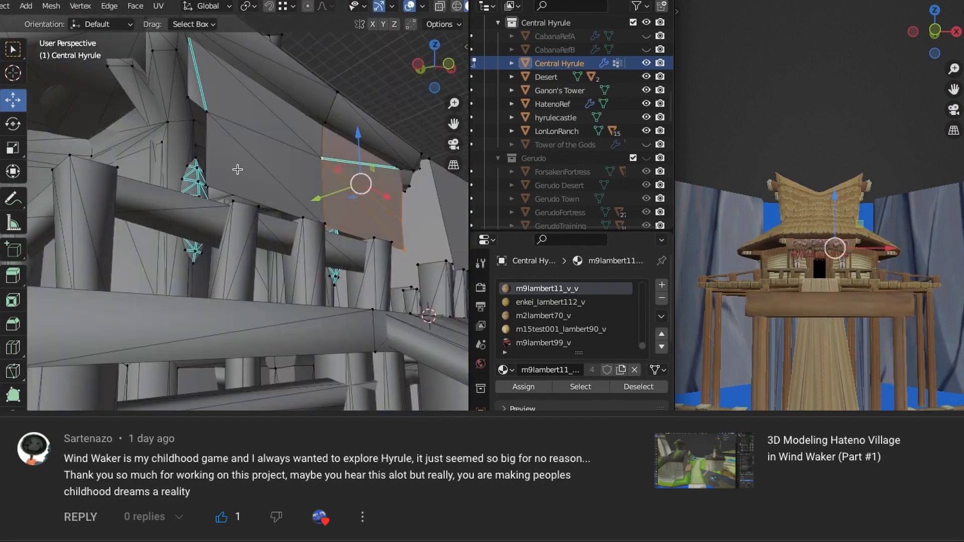
Place a copy of the hut's fringed banner beneath the gate's crossbeam
{"action": "middle_click_drag", "start_coordinate": [338, 291], "coordinate": [441, 284]}
{"action": "left_click_drag", "start_coordinate": [194, 260], "coordinate": [217, 260]}
{"action": "middle_click_drag", "start_coordinate": [322, 261], "coordinate": [226, 243]}
{"action": "left_click_drag", "start_coordinate": [263, 193], "coordinate": [279, 217]}
{"action": "left_click_drag", "start_coordinate": [292, 263], "coordinate": [296, 264]}
{"action": "middle_click_drag", "start_coordinate": [296, 263], "coordinate": [291, 296]}
Duplicate the tall linked ornament and position the copy on the front of one gate post
{"action": "left_click", "coordinate": [129, 269]}
{"action": "key", "text": "ctrl+l"}
{"action": "key", "text": "shift+d"}
{"action": "left_click", "coordinate": [290, 304]}
{"action": "scroll", "coordinate": [103, 236], "scroll_direction": "down", "scroll_amount": 3}
{"action": "left_click_drag", "start_coordinate": [98, 232], "coordinate": [280, 243]}
{"action": "left_click_drag", "start_coordinate": [319, 183], "coordinate": [318, 251]}
{"action": "middle_click_drag", "start_coordinate": [318, 271], "coordinate": [165, 261]}
{"action": "scroll", "coordinate": [262, 282], "scroll_direction": "up", "scroll_amount": 7}
{"action": "left_click_drag", "start_coordinate": [225, 233], "coordinate": [208, 232]}
{"action": "middle_click_drag", "start_coordinate": [208, 233], "coordinate": [186, 216]}
{"action": "scroll", "coordinate": [186, 215], "scroll_direction": "down", "scroll_amount": 4}
{"action": "left_click_drag", "start_coordinate": [175, 185], "coordinate": [175, 203]}
Duplicate the post ornament and move the copy across to the gate's other post
{"action": "key", "text": "shift+d"}
{"action": "left_click_drag", "start_coordinate": [228, 258], "coordinate": [454, 258]}
{"action": "middle_click_drag", "start_coordinate": [351, 281], "coordinate": [292, 278]}
{"action": "scroll", "coordinate": [251, 261], "scroll_direction": "down", "scroll_amount": 6}
{"action": "key", "text": "w"}
{"action": "scroll", "coordinate": [292, 279], "scroll_direction": "up", "scroll_amount": 3}
{"action": "middle_click_drag", "start_coordinate": [360, 319], "coordinate": [313, 253], "text": "shift"}
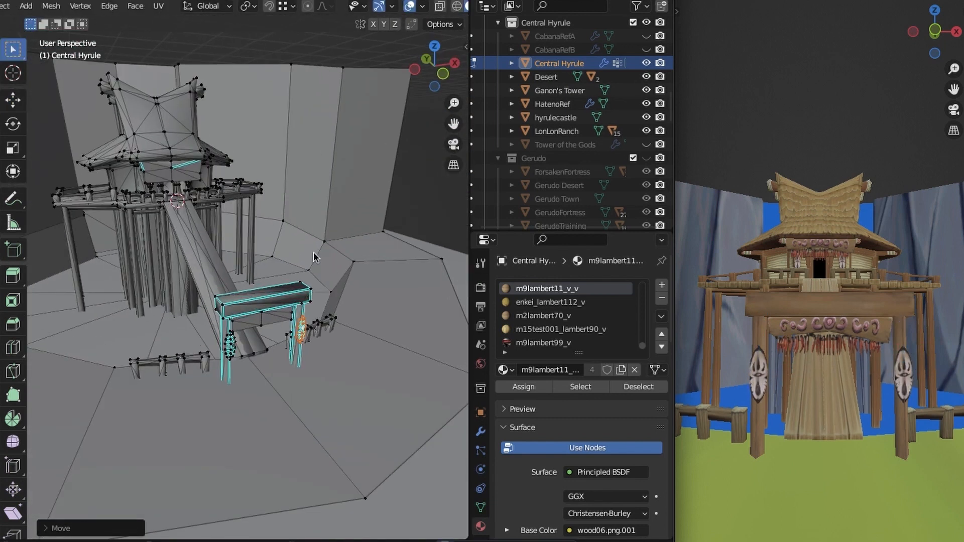
Extrude the grass bank's front edge away from the pool in top view and scale it
{"action": "key", "text": "KP_7"}
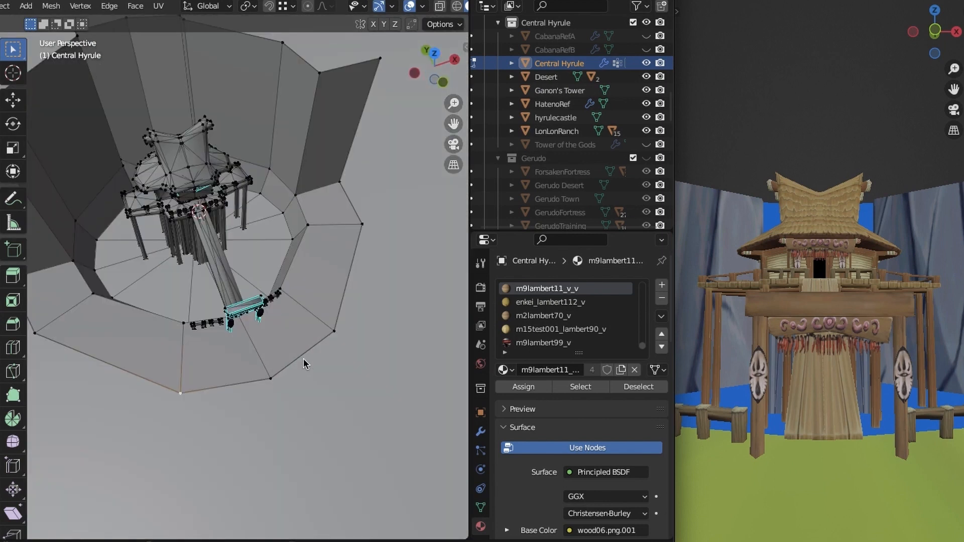
{"action": "key", "text": "shift+space"}
{"action": "key", "text": "g"}
{"action": "key", "text": "s"}
{"action": "left_click", "coordinate": [332, 349]}
{"action": "scroll", "coordinate": [849, 292], "scroll_direction": "down", "scroll_amount": 7}
{"action": "middle_click_drag", "start_coordinate": [849, 273], "coordinate": [849, 292]}
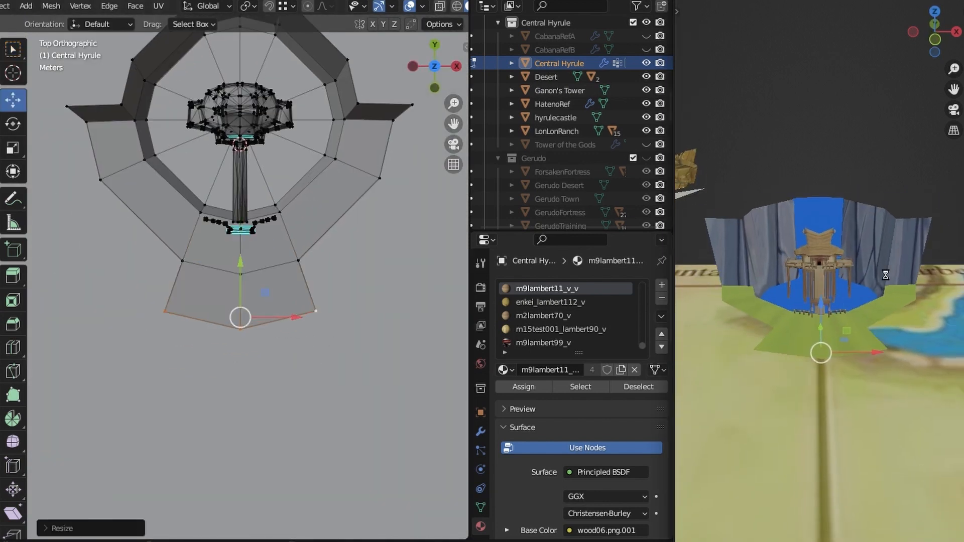
Box-select the village's small wooden bridge in wireframe and place a duplicate in front of the grass bank
{"action": "key", "text": "w"}
{"action": "scroll", "coordinate": [242, 206], "scroll_direction": "down", "scroll_amount": 8}
{"action": "middle_click_drag", "start_coordinate": [281, 402], "coordinate": [337, 270], "text": "shift"}
{"action": "scroll", "coordinate": [336, 270], "scroll_direction": "up", "scroll_amount": 4}
{"action": "key", "text": "shift+z"}
{"action": "scroll", "coordinate": [355, 116], "scroll_direction": "up", "scroll_amount": 1}
{"action": "left_click_drag", "start_coordinate": [355, 116], "coordinate": [193, 289]}
{"action": "left_click", "coordinate": [18, 104]}
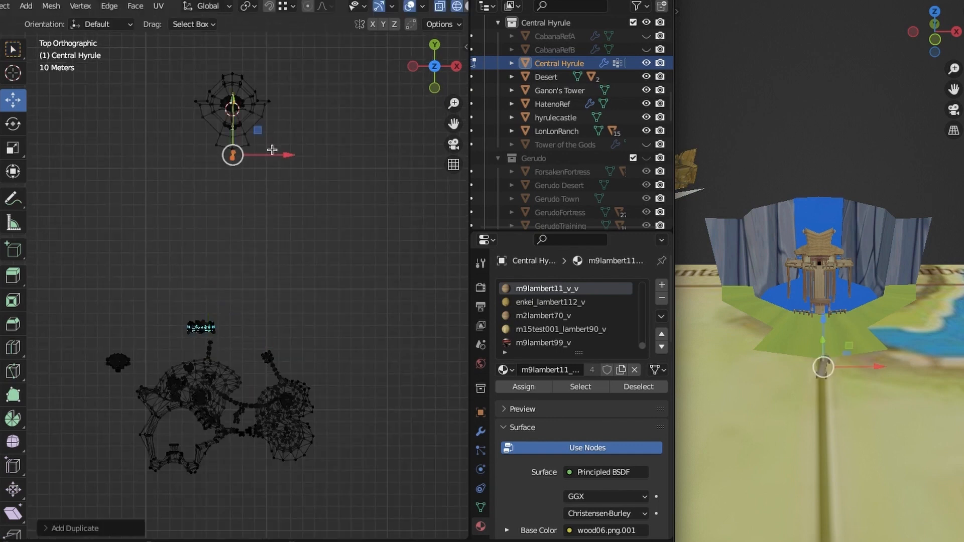
{"action": "left_click", "coordinate": [391, 265]}
{"action": "middle_click_drag", "start_coordinate": [326, 261], "coordinate": [312, 245]}
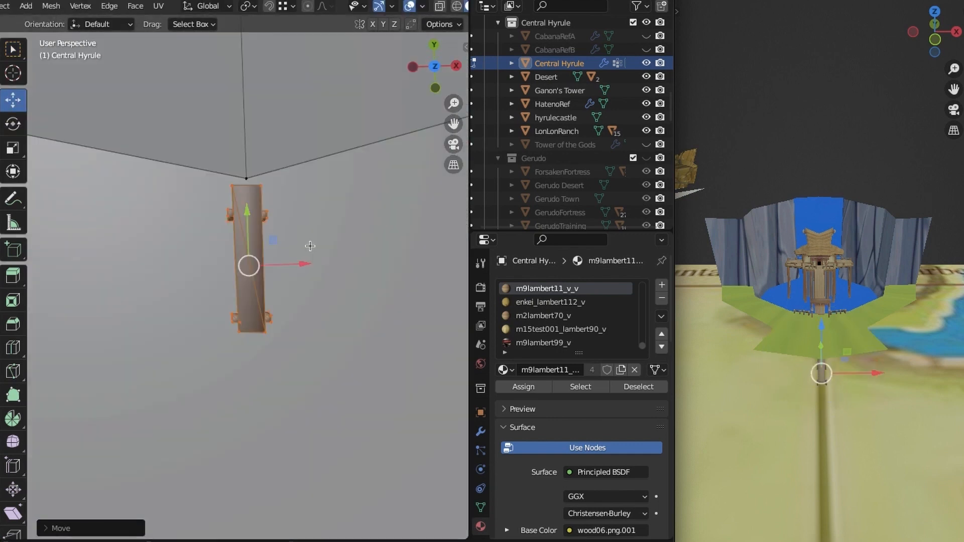
Undo the last few edits and move the grass bank's narrowed front edge toward the bridge
{"action": "scroll", "coordinate": [231, 173], "scroll_direction": "down", "scroll_amount": 3}
{"action": "key", "text": "ctrl+z"}
{"action": "key", "text": "ctrl+z"}
{"action": "key", "text": "ctrl+z"}
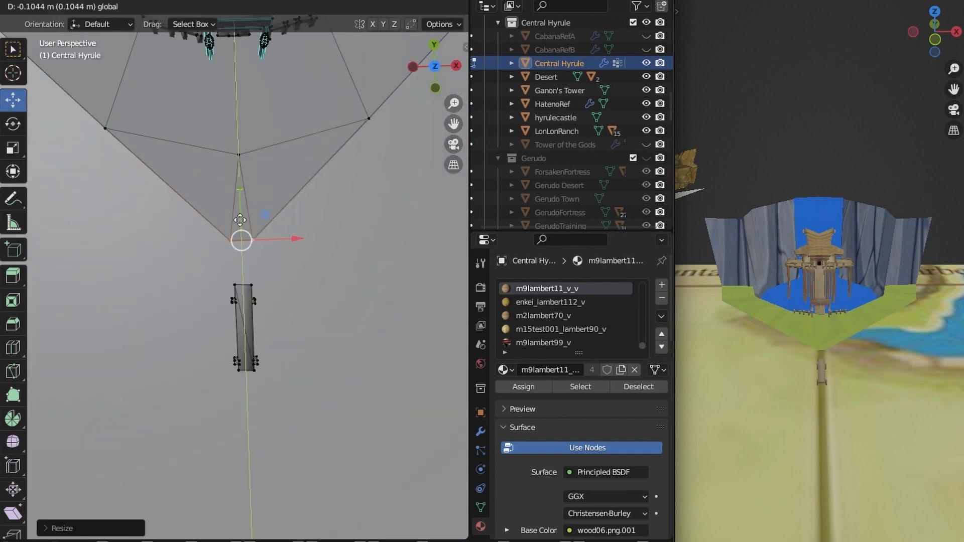
{"action": "left_click_drag", "start_coordinate": [240, 220], "coordinate": [240, 255]}
{"action": "middle_click_drag", "start_coordinate": [346, 442], "coordinate": [355, 318]}
Fill the gap between the grass edge and the bridge, then widen that edge and move it about 3.6 m toward the pool
{"action": "key", "text": "f"}
{"action": "left_click", "coordinate": [435, 65]}
{"action": "scroll", "coordinate": [234, 275], "scroll_direction": "down", "scroll_amount": 10}
{"action": "key", "text": "s"}
{"action": "left_click_drag", "start_coordinate": [240, 213], "coordinate": [240, 158]}
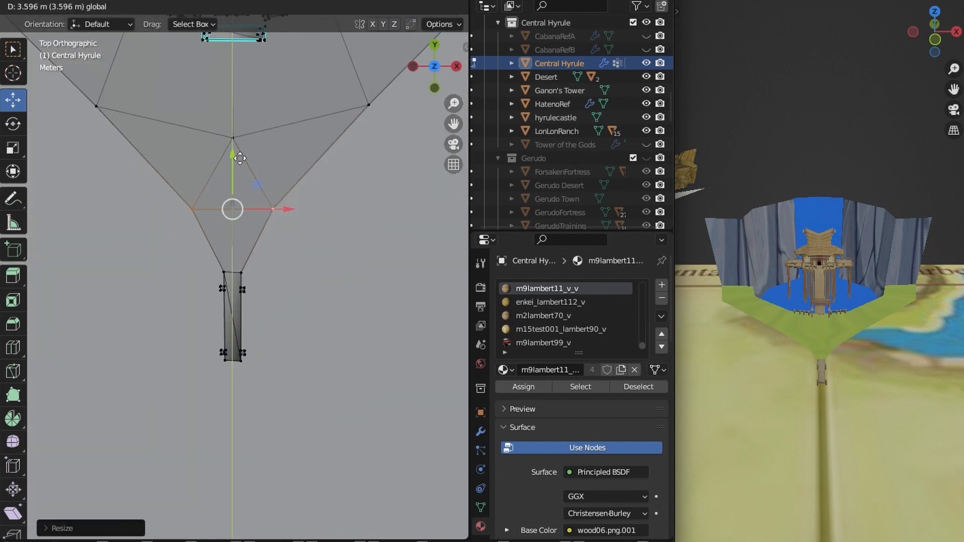
Undo the last few edits around the grass edge at the bridge and extend that edge straight down beneath the bridge's end
{"action": "key", "text": "alt+a"}
{"action": "middle_click_drag", "start_coordinate": [442, 436], "coordinate": [284, 300]}
{"action": "scroll", "coordinate": [284, 300], "scroll_direction": "up", "scroll_amount": 4}
{"action": "middle_click_drag", "start_coordinate": [347, 201], "coordinate": [329, 303]}
{"action": "left_click", "coordinate": [277, 260]}
{"action": "left_click", "coordinate": [243, 282], "text": "shift"}
{"action": "key", "text": "ctrl+z"}
{"action": "key", "text": "ctrl+z"}
{"action": "key", "text": "ctrl+z"}
{"action": "key", "text": "ctrl+z"}
{"action": "key", "text": "ctrl+z"}
{"action": "key", "text": "ctrl+z"}
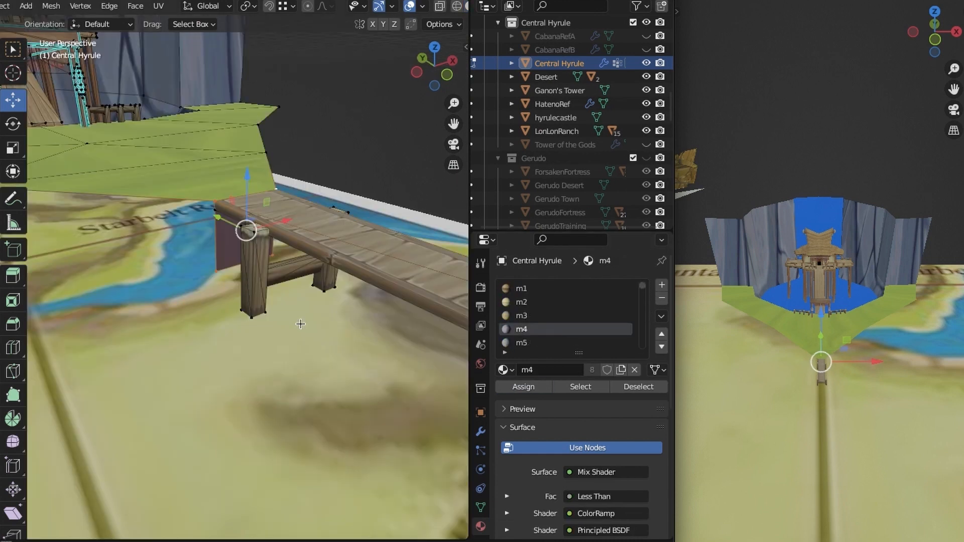
Extrude the lower edge along Y beneath the bridge, widen it along X and assign the Water material to the surface
{"action": "middle_click_drag", "start_coordinate": [247, 226], "coordinate": [226, 278]}
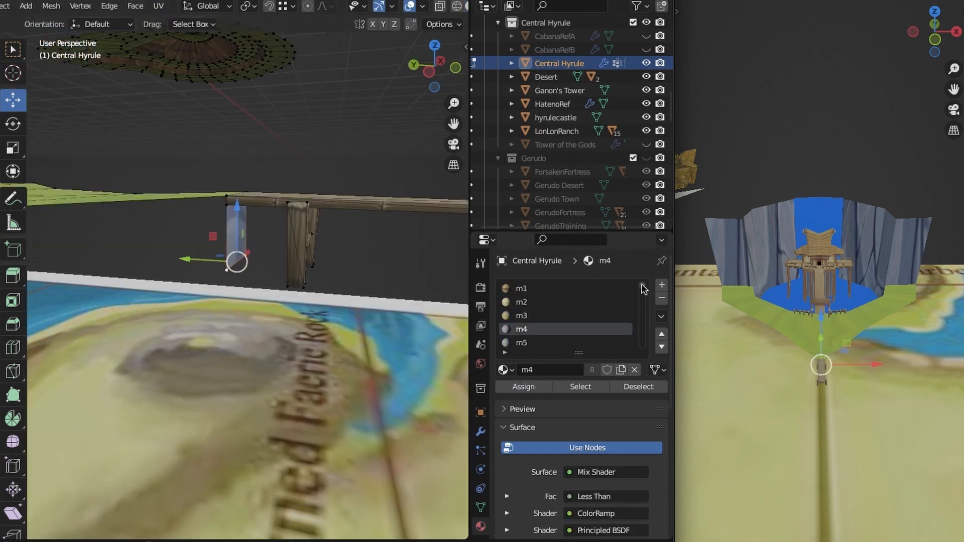
{"action": "middle_click_drag", "start_coordinate": [418, 262], "coordinate": [327, 232]}
{"action": "key", "text": "e"}
{"action": "key", "text": "KP_7"}
{"action": "key", "text": "g"}
{"action": "key", "text": "y"}
{"action": "left_click", "coordinate": [279, 400]}
{"action": "key", "text": "s"}
{"action": "key", "text": "x"}
{"action": "middle_click_drag", "start_coordinate": [279, 399], "coordinate": [321, 281]}
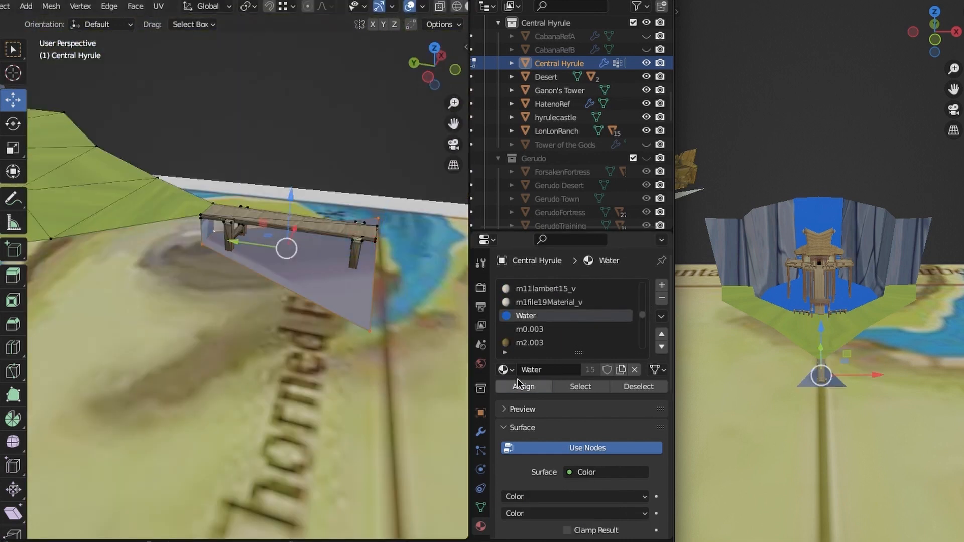
{"action": "left_click", "coordinate": [519, 385]}
{"action": "middle_click_drag", "start_coordinate": [381, 281], "coordinate": [290, 250]}
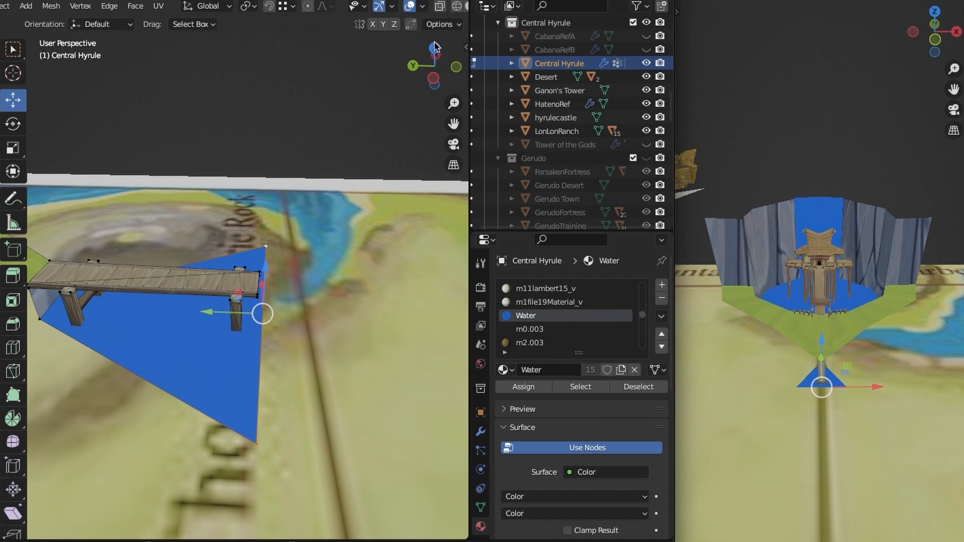
Subdivide the water surface's outer edge and pull its middle outward past the end of the bridge
{"action": "middle_click_drag", "start_coordinate": [435, 46], "coordinate": [226, 135]}
{"action": "left_click", "coordinate": [109, 7]}
{"action": "left_click", "coordinate": [136, 83]}
{"action": "key", "text": "KP_7"}
{"action": "left_click", "coordinate": [280, 355]}
{"action": "middle_click_drag", "start_coordinate": [235, 185], "coordinate": [184, 153], "text": "shift"}
{"action": "left_click_drag", "start_coordinate": [234, 263], "coordinate": [240, 159]}
{"action": "middle_click_drag", "start_coordinate": [240, 159], "coordinate": [231, 141]}
Subdivide the water's outer edges again and connect the vertices to shape a rounder small pool
{"action": "left_click", "coordinate": [109, 6]}
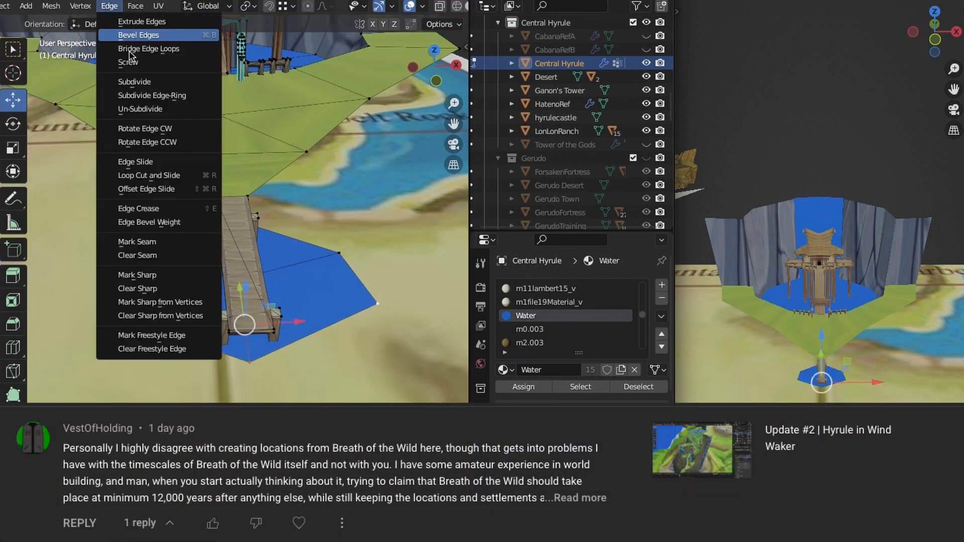
{"action": "left_click", "coordinate": [135, 83]}
{"action": "left_click", "coordinate": [318, 332]}
{"action": "left_click", "coordinate": [339, 253], "text": "shift"}
{"action": "key", "text": "j"}
{"action": "key", "text": "KP_7"}
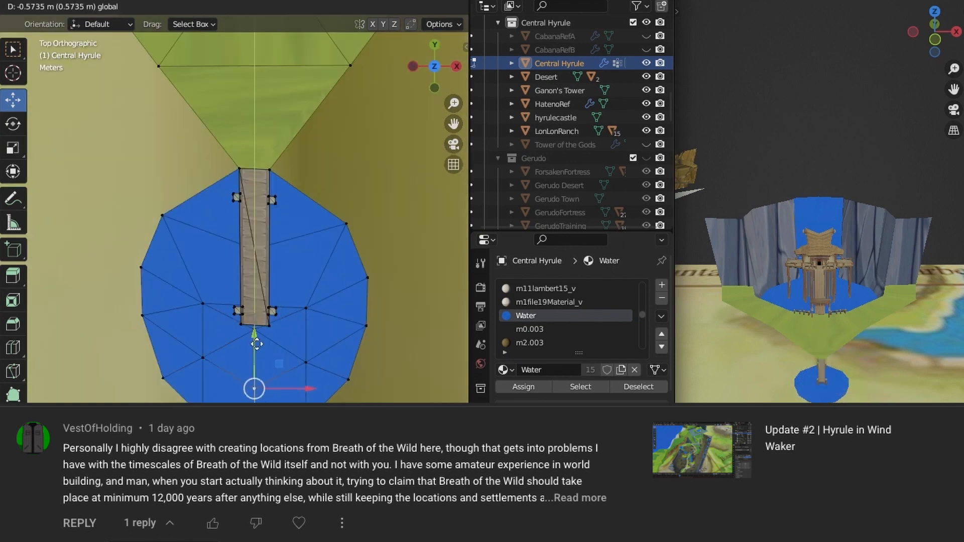
Refine the edges at the small pool's centre and assign the Water material to the faces around the central opening
{"action": "scroll", "coordinate": [260, 390], "scroll_direction": "up", "scroll_amount": 2}
{"action": "key", "text": "ctrl+e"}
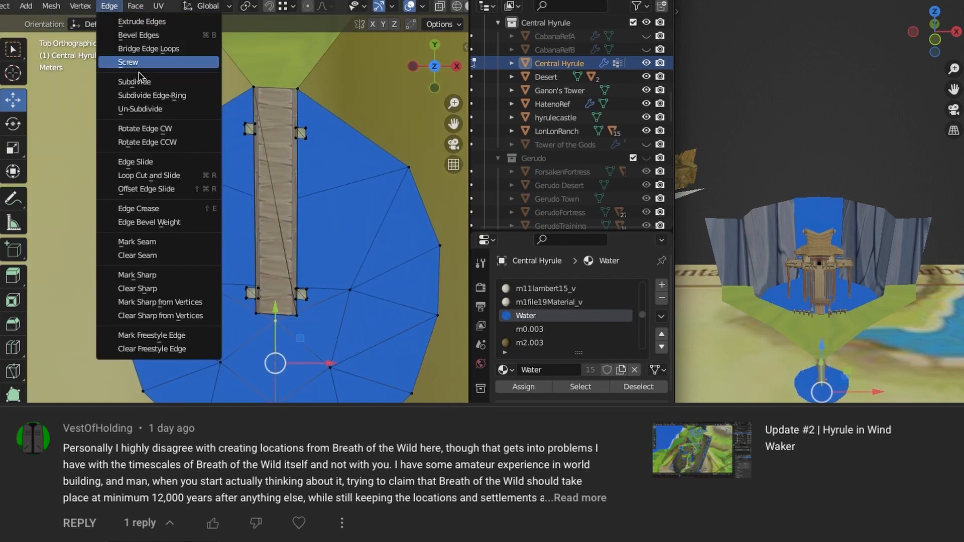
{"action": "key", "text": "Escape"}
{"action": "key", "text": "ctrl+e"}
{"action": "left_click", "coordinate": [241, 80]}
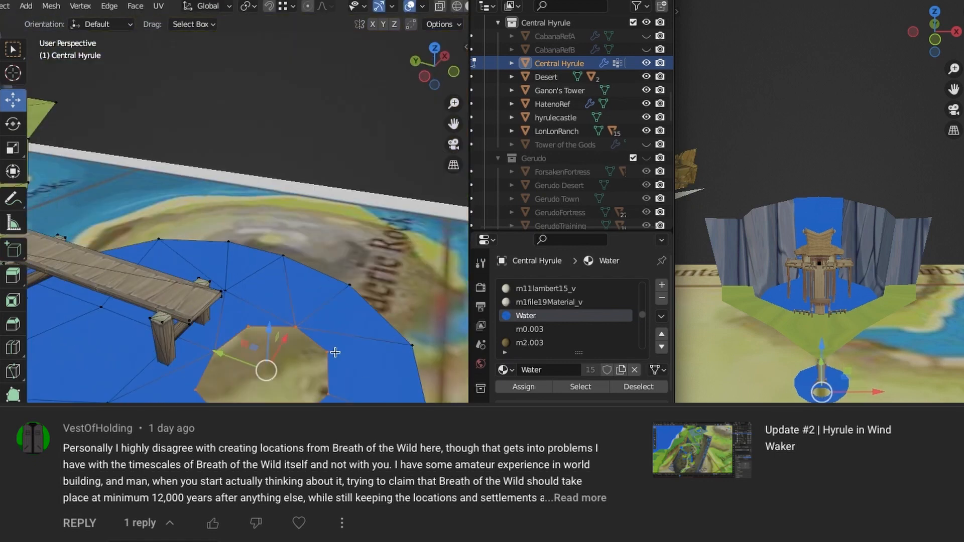
{"action": "scroll", "coordinate": [643, 301], "scroll_direction": "up", "scroll_amount": 3}
{"action": "left_click", "coordinate": [551, 315]}
{"action": "left_click", "coordinate": [523, 387]}
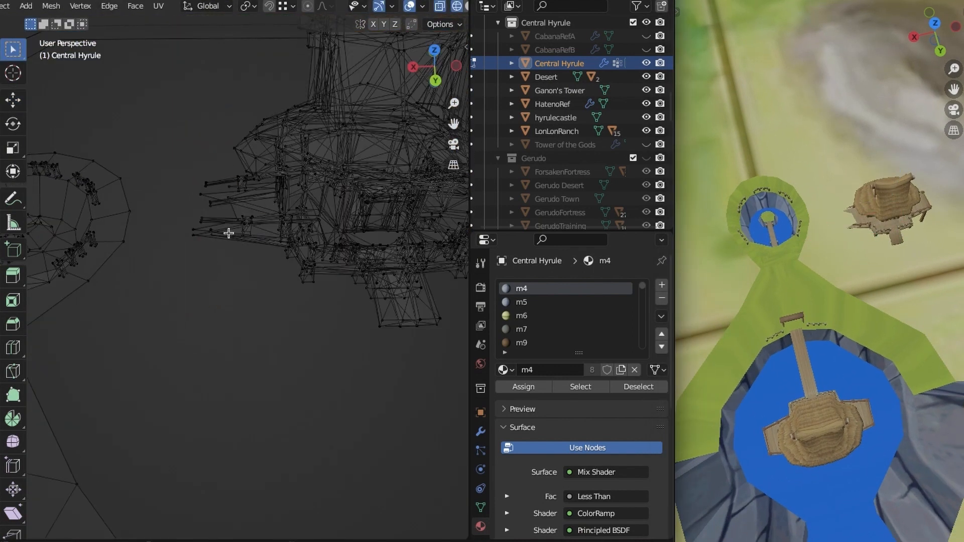
Delete the linked timber pieces projecting from the side of the duplicate hut
{"action": "left_click", "coordinate": [247, 178]}
{"action": "key", "text": "shift+z"}
{"action": "key", "text": "shift+z"}
{"action": "key", "text": "l"}
{"action": "key", "text": "x"}
{"action": "key", "text": "shift+z"}
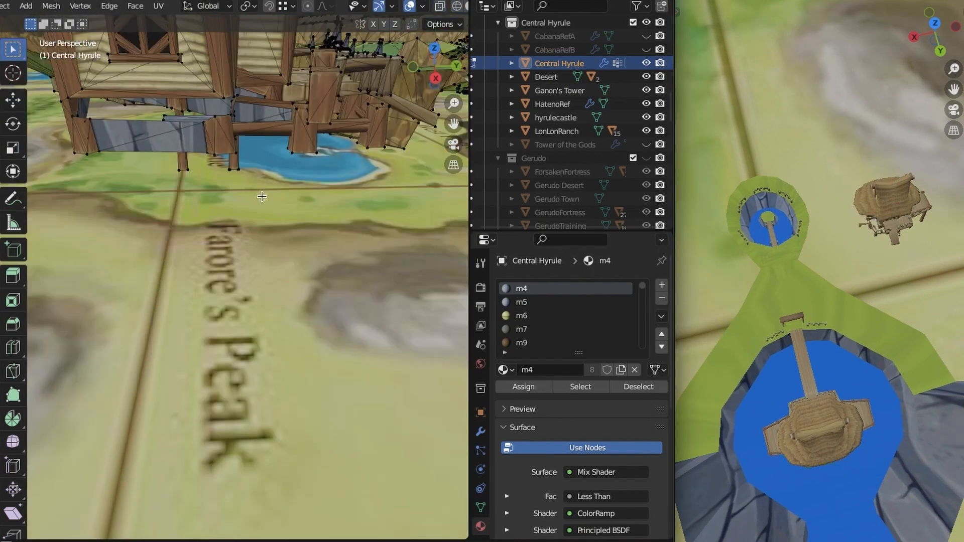
Delete the tall wooden support posts beneath the duplicate hut
{"action": "key", "text": "shift+z"}
{"action": "middle_click_drag", "start_coordinate": [261, 196], "coordinate": [154, 261]}
{"action": "key", "text": "l"}
{"action": "key", "text": "x"}
{"action": "left_click", "coordinate": [172, 379]}
{"action": "key", "text": "shift+z"}
{"action": "middle_click_drag", "start_coordinate": [271, 249], "coordinate": [151, 355]}
{"action": "key", "text": "x"}
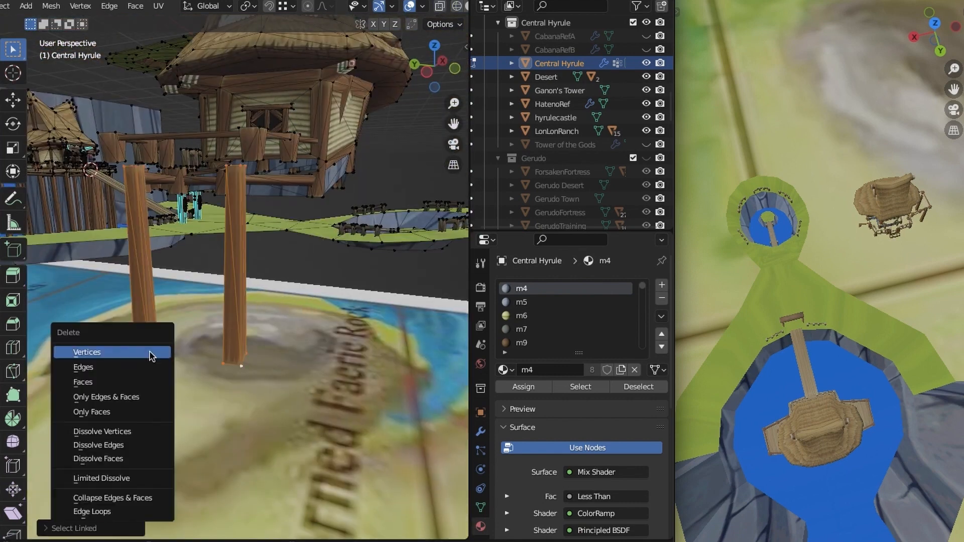
{"action": "left_click", "coordinate": [151, 354]}
{"action": "key", "text": "x"}
{"action": "left_click", "coordinate": [372, 199]}
Select the linked railing section at the side of the duplicate hut and move it clear of the building
{"action": "mouse_move", "coordinate": [301, 251]}
{"action": "middle_mouse_down"}
{"action": "mouse_move", "coordinate": [373, 249]}
{"action": "mouse_move", "coordinate": [336, 270]}
{"action": "mouse_move", "coordinate": [397, 341]}
{"action": "middle_mouse_up"}
{"action": "key", "text": "l"}
{"action": "key", "text": "l"}
{"action": "key", "text": "shift+z"}
{"action": "key", "text": "l"}
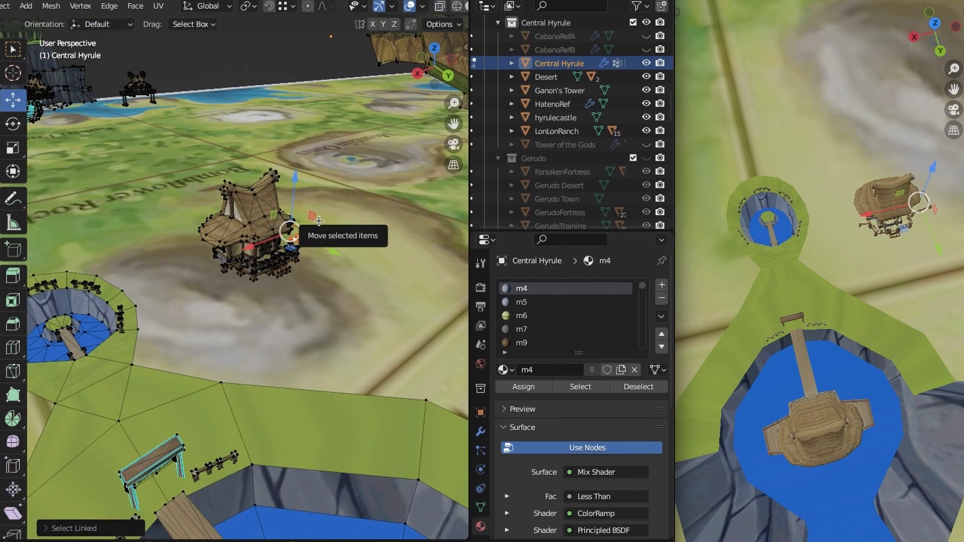
{"action": "middle_click_drag", "start_coordinate": [318, 220], "coordinate": [311, 241]}
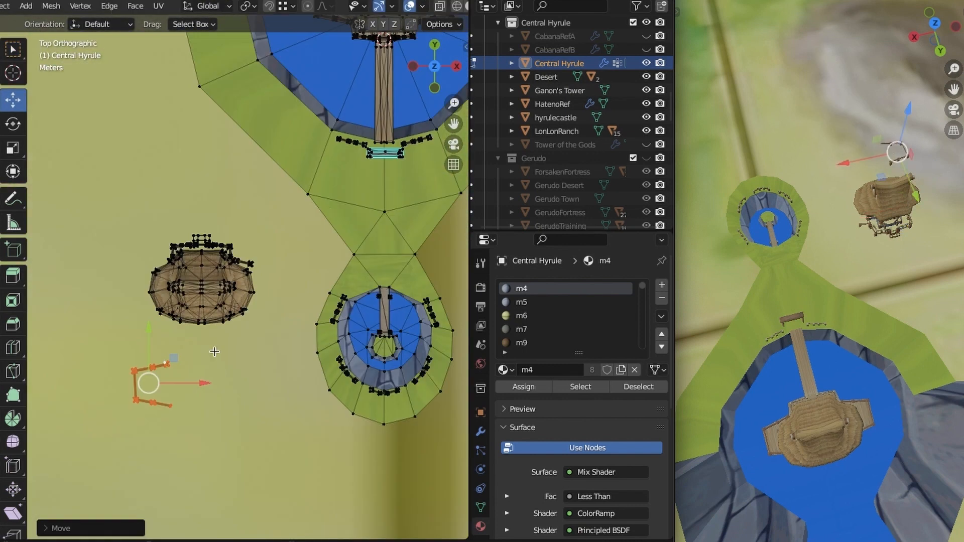
{"action": "middle_click_drag", "start_coordinate": [215, 348], "coordinate": [199, 206]}
Duplicate the detached railing section in top view and mirror the copy by scaling it -1 along X
{"action": "key", "text": "KP_7"}
{"action": "key", "text": "shift+d"}
{"action": "type", "text": "s"}
{"action": "type", "text": "x"}
{"action": "type", "text": "-1"}
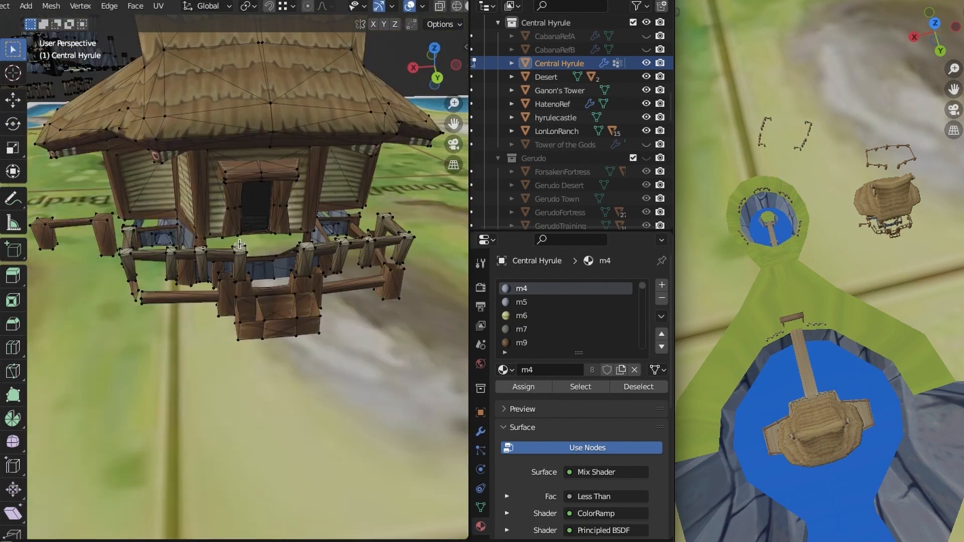
Delete the leftover linked railing, post and entry step pieces around the duplicate hut
{"action": "key", "text": "ctrl+l"}
{"action": "key", "text": "x"}
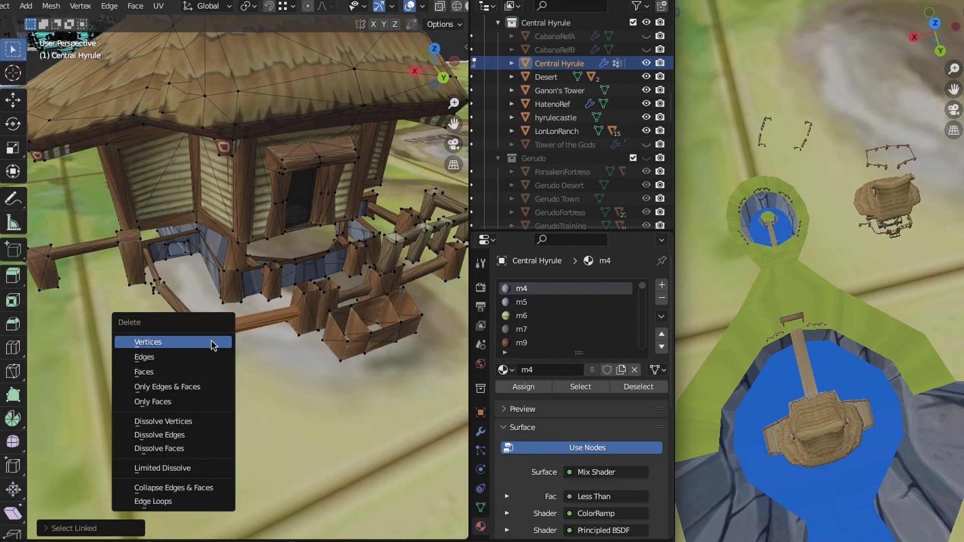
{"action": "left_click", "coordinate": [211, 340]}
{"action": "key", "text": "ctrl+l"}
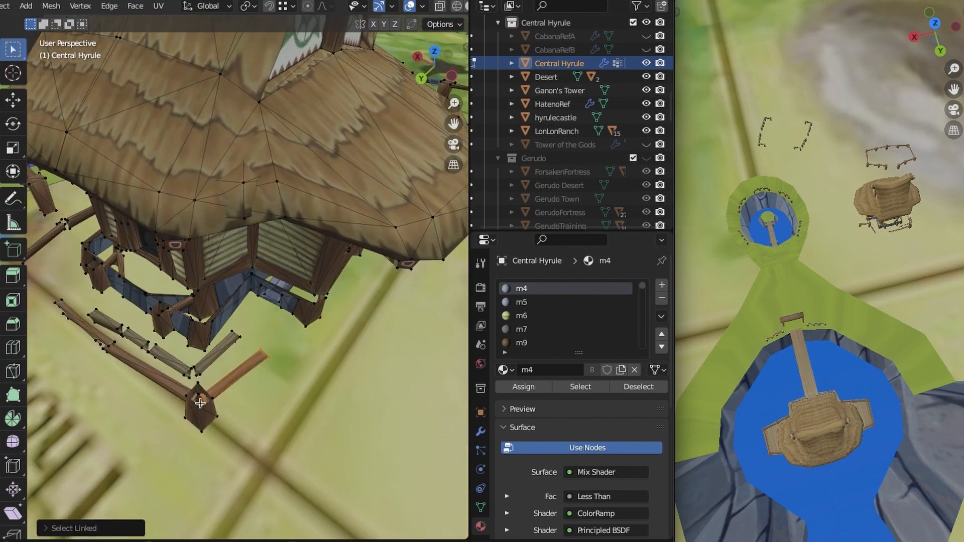
{"action": "key", "text": "x"}
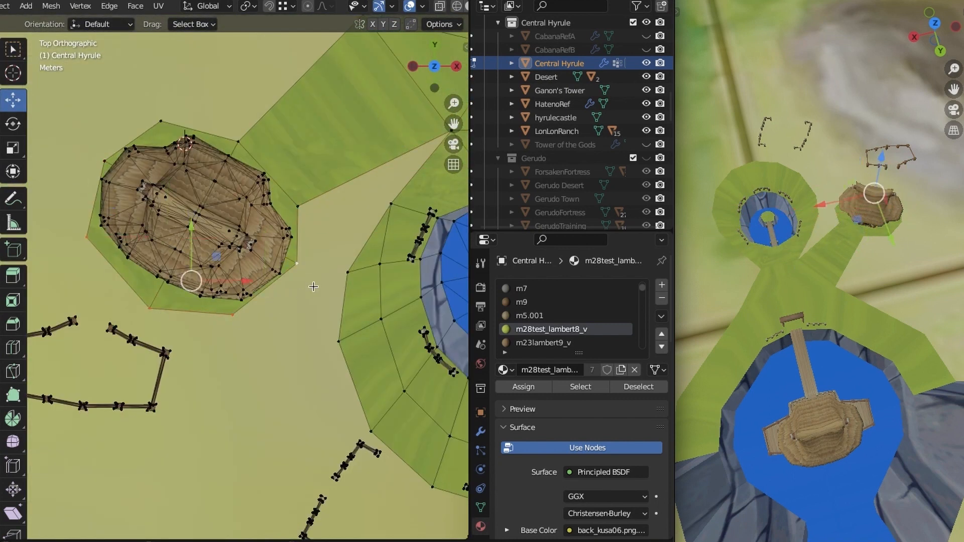
Extrude the grass edge outward around the duplicate hut in top view and tidy its end corners
{"action": "key", "text": "e"}
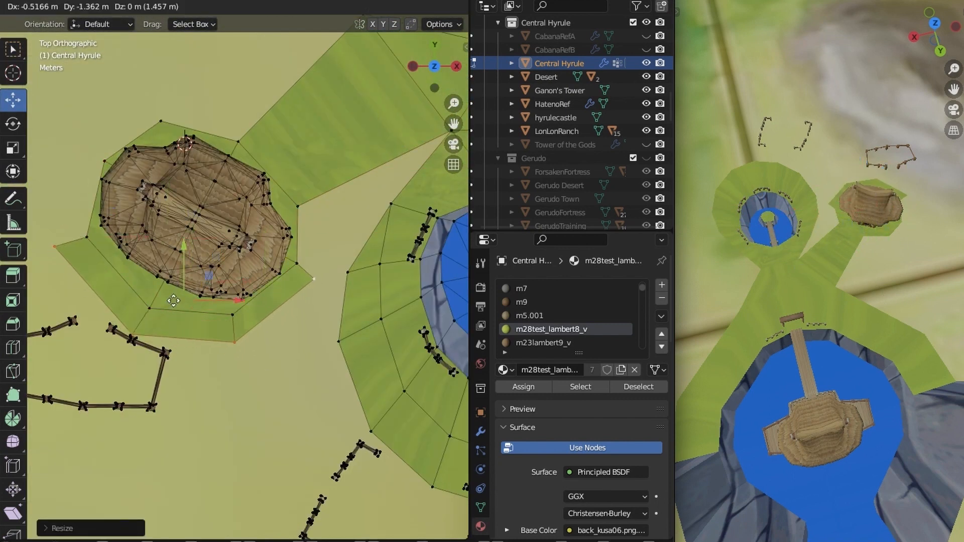
{"action": "left_click", "coordinate": [172, 301]}
{"action": "left_click", "coordinate": [61, 249]}
{"action": "middle_click_drag", "start_coordinate": [133, 288], "coordinate": [187, 275], "text": "shift"}
{"action": "left_click", "coordinate": [333, 286]}
{"action": "right_click", "coordinate": [329, 288]}
{"action": "left_click", "coordinate": [318, 505]}
{"action": "left_click", "coordinate": [370, 279], "text": "shift"}
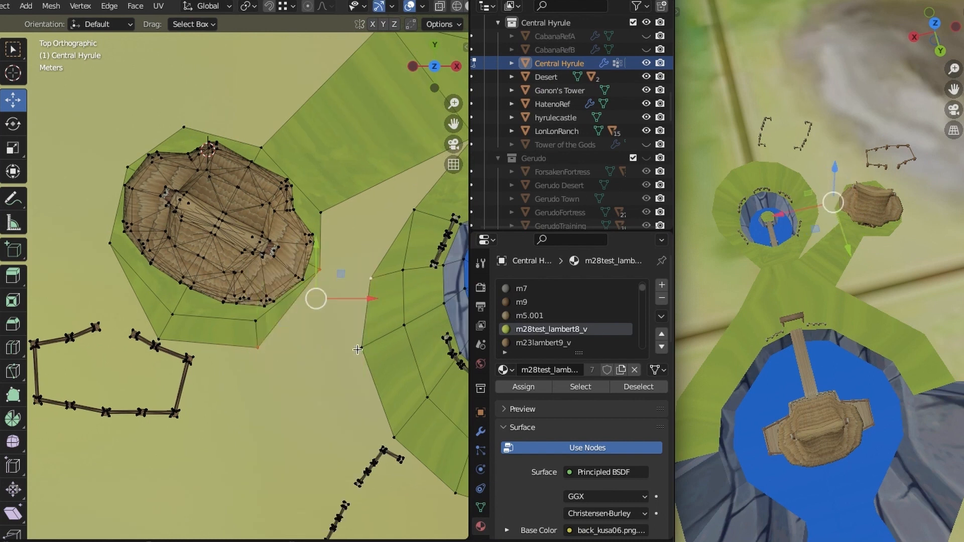
Extrude the hut's grass edge toward the round pool's bank and merge the overlapping vertices
{"action": "middle_click_drag", "start_coordinate": [357, 349], "coordinate": [352, 211]}
{"action": "key", "text": "KP_7"}
{"action": "key", "text": "e"}
{"action": "left_click", "coordinate": [276, 352]}
{"action": "key", "text": "m"}
{"action": "left_click", "coordinate": [275, 312]}
{"action": "left_click", "coordinate": [283, 281]}
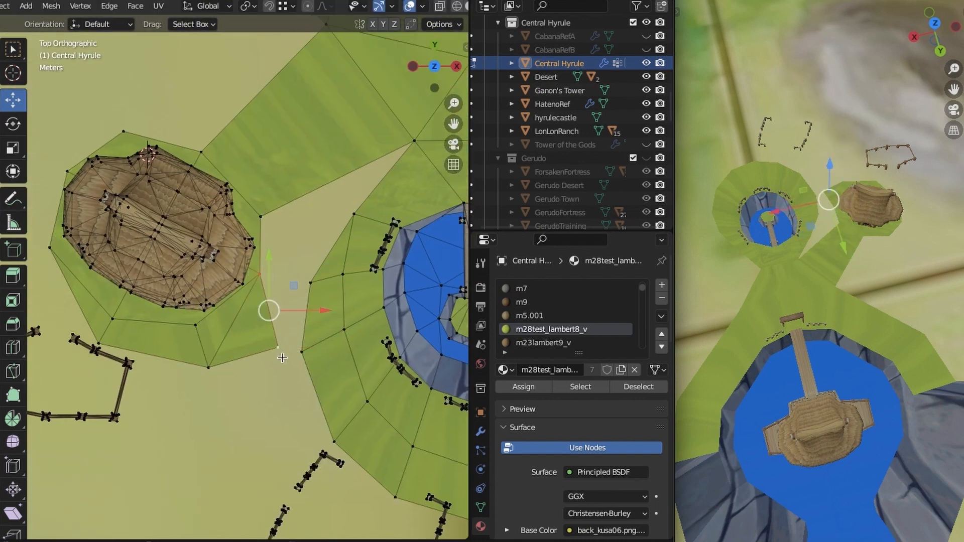
Adjust the hut's grass corner and join its edge to the round pool's bank with Bridge Edge Loops
{"action": "middle_click_drag", "start_coordinate": [281, 357], "coordinate": [284, 241]}
{"action": "key", "text": "KP_7"}
{"action": "left_click_drag", "start_coordinate": [271, 261], "coordinate": [312, 370]}
{"action": "left_click_drag", "start_coordinate": [288, 311], "coordinate": [274, 310]}
{"action": "left_click", "coordinate": [245, 344], "text": "shift"}
{"action": "left_click", "coordinate": [241, 270], "text": "shift"}
{"action": "left_click", "coordinate": [113, 6]}
{"action": "left_click", "coordinate": [141, 49]}
Choose the m4 rock material for the connecting strip and fill the remaining gap between the two grass banks
{"action": "scroll", "coordinate": [529, 321], "scroll_direction": "up", "scroll_amount": 4}
{"action": "left_click", "coordinate": [529, 305]}
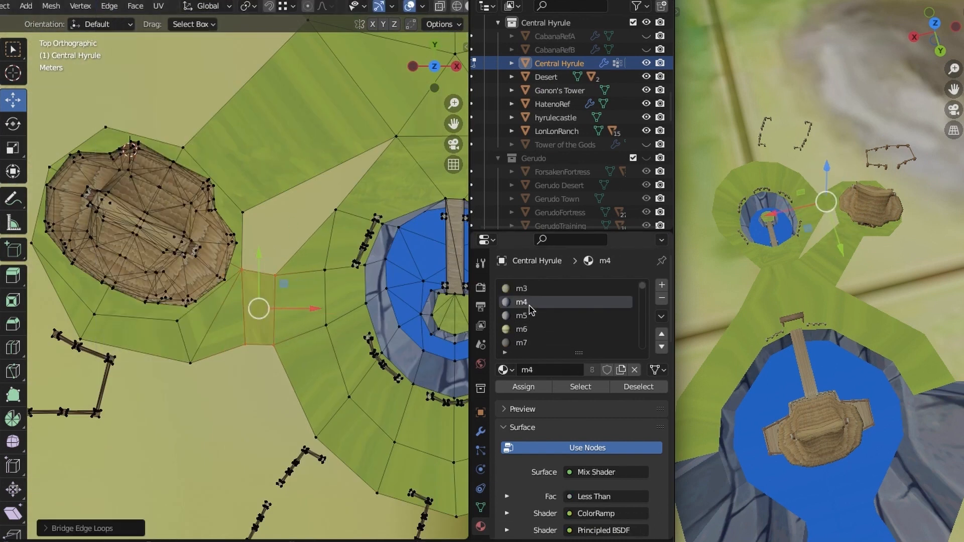
{"action": "key", "text": "alt+f"}
{"action": "key", "text": "alt+a"}
{"action": "middle_click_drag", "start_coordinate": [313, 317], "coordinate": [282, 392], "text": "shift"}
Select the rock faces between the hut and the pool and map their texture with Project from View
{"action": "left_click_drag", "start_coordinate": [204, 424], "coordinate": [371, 203]}
{"action": "left_click", "coordinate": [158, 6]}
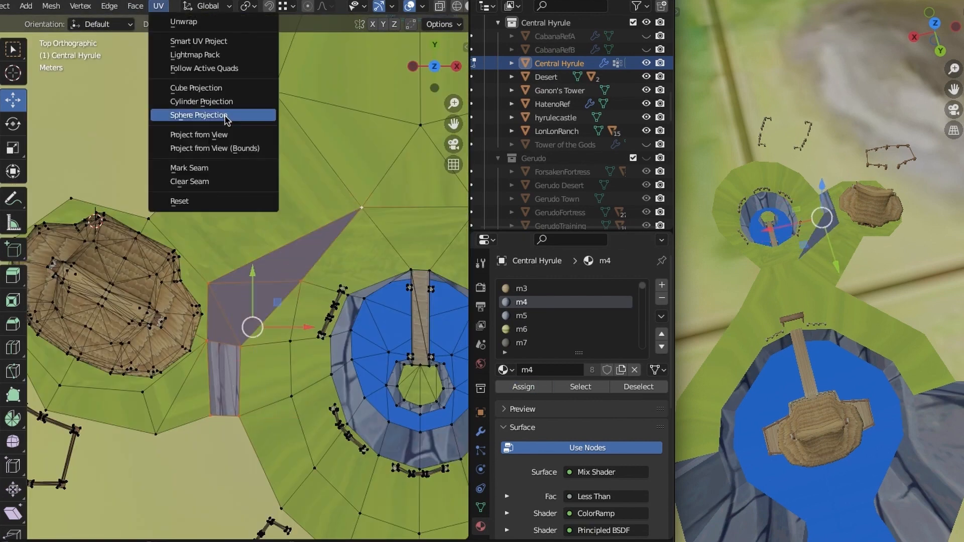
{"action": "left_click", "coordinate": [226, 134]}
{"action": "scroll", "coordinate": [237, 285], "scroll_direction": "up", "scroll_amount": 6}
{"action": "middle_click_drag", "start_coordinate": [313, 306], "coordinate": [303, 276]}
{"action": "scroll", "coordinate": [303, 276], "scroll_direction": "down", "scroll_amount": 5}
{"action": "left_click_drag", "start_coordinate": [303, 276], "coordinate": [211, 236]}
{"action": "scroll", "coordinate": [261, 287], "scroll_direction": "up", "scroll_amount": 3}
{"action": "key", "text": "u"}
{"action": "key", "text": "alt+a"}
{"action": "scroll", "coordinate": [254, 311], "scroll_direction": "down", "scroll_amount": 3}
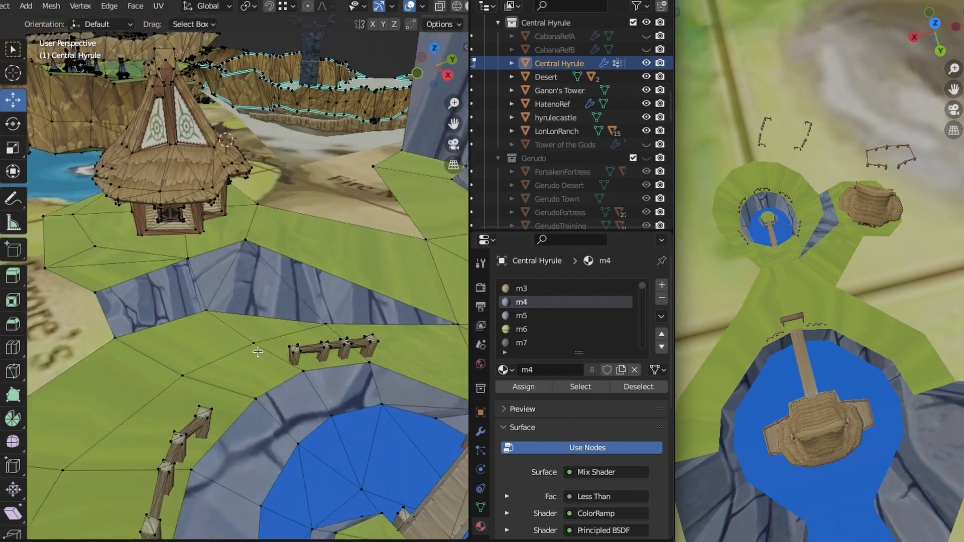
Select a linked shield-shaped wall ornament, switch to the Move tool and rotate the ornament in top view
{"action": "key", "text": "w"}
{"action": "middle_click_drag", "start_coordinate": [262, 283], "coordinate": [272, 315]}
{"action": "middle_click_drag", "start_coordinate": [65, 355], "coordinate": [280, 281], "text": "shift"}
{"action": "scroll", "coordinate": [241, 281], "scroll_direction": "up", "scroll_amount": 4}
{"action": "scroll", "coordinate": [251, 296], "scroll_direction": "down", "scroll_amount": 5}
{"action": "scroll", "coordinate": [290, 326], "scroll_direction": "up", "scroll_amount": 5}
{"action": "scroll", "coordinate": [238, 303], "scroll_direction": "down", "scroll_amount": 5}
{"action": "scroll", "coordinate": [260, 282], "scroll_direction": "up", "scroll_amount": 5}
{"action": "key", "text": "l"}
{"action": "key", "text": "shift+space"}
{"action": "key", "text": "g"}
{"action": "key", "text": "r"}
{"action": "key", "text": "KP_7"}
Move the shield-shaped ornament over to the front of the duplicate hut, near its doorway
{"action": "middle_click_drag", "start_coordinate": [271, 159], "coordinate": [261, 236]}
{"action": "scroll", "coordinate": [261, 236], "scroll_direction": "down", "scroll_amount": 5}
{"action": "left_click_drag", "start_coordinate": [301, 381], "coordinate": [215, 280]}
{"action": "middle_click_drag", "start_coordinate": [216, 279], "coordinate": [282, 262]}
{"action": "scroll", "coordinate": [281, 262], "scroll_direction": "up", "scroll_amount": 5}
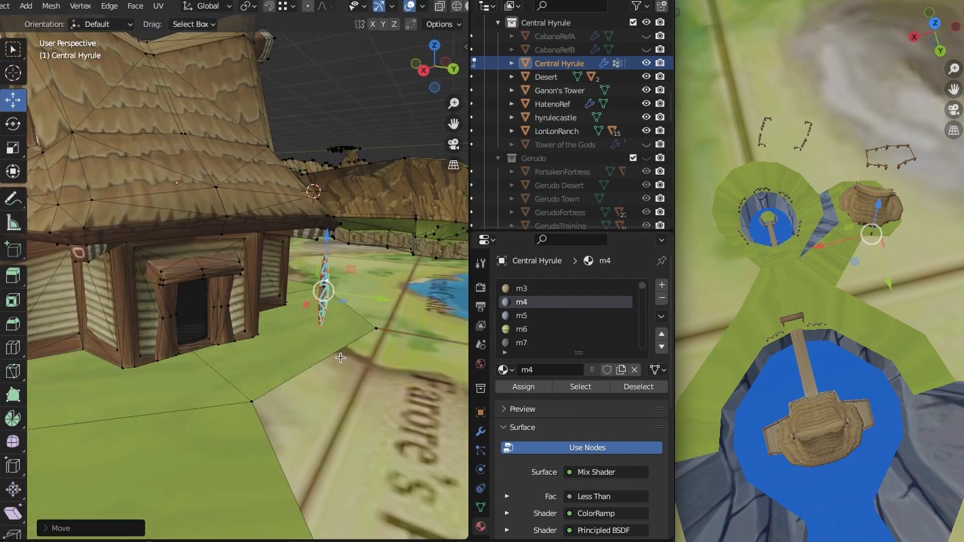
{"action": "left_click_drag", "start_coordinate": [322, 290], "coordinate": [241, 249]}
Rotate the ornament to face outward and set it against the wooden post beside the doorway
{"action": "left_click", "coordinate": [12, 124]}
{"action": "middle_click_drag", "start_coordinate": [241, 249], "coordinate": [239, 293]}
{"action": "key", "text": "shift+space"}
{"action": "key", "text": "g"}
{"action": "left_click_drag", "start_coordinate": [239, 293], "coordinate": [271, 273]}
{"action": "middle_click_drag", "start_coordinate": [271, 274], "coordinate": [402, 18]}
{"action": "scroll", "coordinate": [317, 289], "scroll_direction": "down", "scroll_amount": 5}
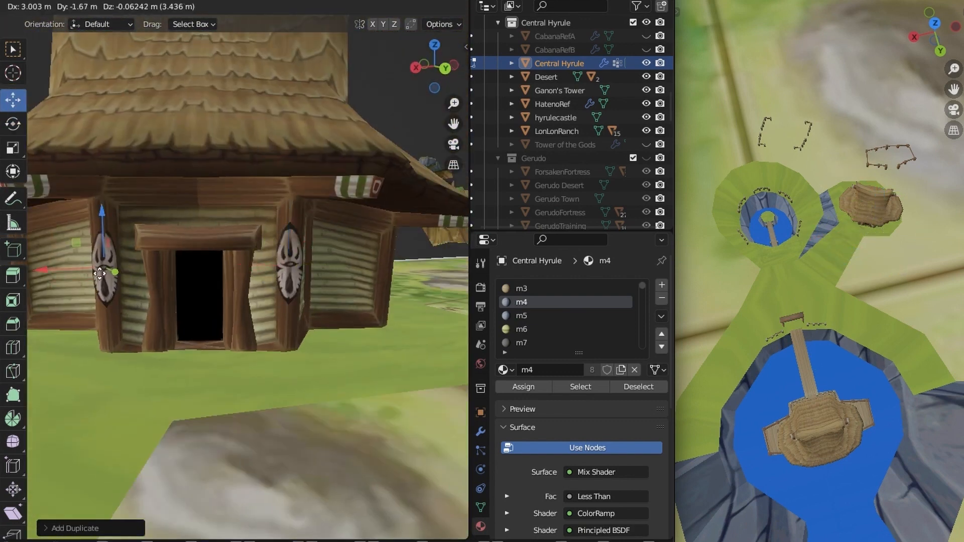
Place a duplicate of the ornament about 3.4 m away, on the post across the doorway, and fine-tune its position
{"action": "left_click_drag", "start_coordinate": [100, 274], "coordinate": [100, 277]}
{"action": "scroll", "coordinate": [120, 274], "scroll_direction": "up", "scroll_amount": 5}
{"action": "middle_click_drag", "start_coordinate": [151, 271], "coordinate": [211, 301]}
{"action": "left_click_drag", "start_coordinate": [181, 343], "coordinate": [183, 351]}
{"action": "scroll", "coordinate": [301, 346], "scroll_direction": "down", "scroll_amount": 7}
{"action": "middle_click_drag", "start_coordinate": [432, 376], "coordinate": [316, 372]}
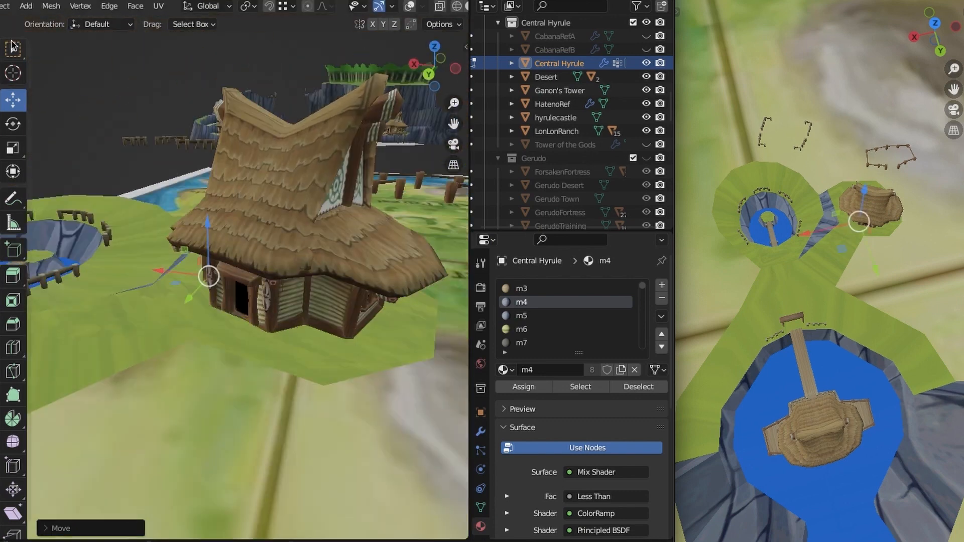
Select the linked crossbeam of the gate near the bridge end and duplicate it in place
{"action": "left_click", "coordinate": [12, 46]}
{"action": "key", "text": "alt+shift+z"}
{"action": "middle_click_drag", "start_coordinate": [301, 301], "coordinate": [326, 246]}
{"action": "key", "text": "shift+z"}
{"action": "key", "text": "l"}
{"action": "key", "text": "shift+z"}
{"action": "key", "text": "KP_7"}
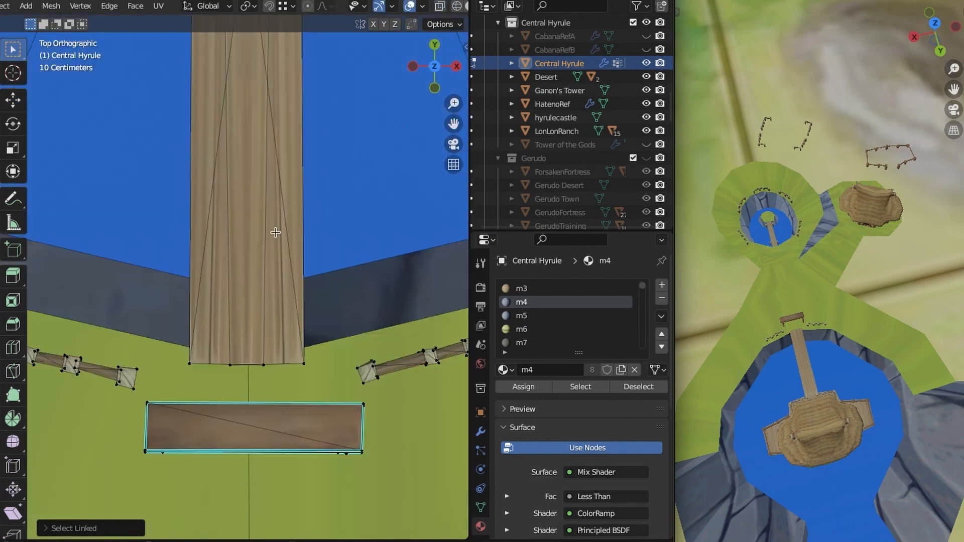
{"action": "scroll", "coordinate": [275, 232], "scroll_direction": "down", "scroll_amount": 10}
{"action": "key", "text": "shift+d"}
{"action": "right_click", "coordinate": [276, 232]}
{"action": "key", "text": "shift+space"}
{"action": "key", "text": "g"}
Move the duplicated beam over to the second hut and scale it to suit
{"action": "left_click_drag", "start_coordinate": [266, 218], "coordinate": [125, 311]}
{"action": "scroll", "coordinate": [113, 341], "scroll_direction": "up", "scroll_amount": 8}
{"action": "left_click_drag", "start_coordinate": [149, 230], "coordinate": [269, 201]}
{"action": "left_click_drag", "start_coordinate": [272, 248], "coordinate": [279, 241]}
{"action": "middle_click_drag", "start_coordinate": [280, 241], "coordinate": [311, 189]}
{"action": "left_click_drag", "start_coordinate": [312, 188], "coordinate": [279, 187]}
{"action": "middle_click_drag", "start_coordinate": [279, 187], "coordinate": [191, 191]}
{"action": "key", "text": "s"}
{"action": "right_click", "coordinate": [697, 262]}
{"action": "key", "text": "alt+shift+z"}
Duplicate the selected piece again and shift the new copy along the second hut
{"action": "middle_click_drag", "start_coordinate": [305, 200], "coordinate": [289, 330]}
{"action": "scroll", "coordinate": [267, 230], "scroll_direction": "down", "scroll_amount": 4}
{"action": "key", "text": "w"}
{"action": "key", "text": "alt+shift+z"}
{"action": "key", "text": "shift+space"}
{"action": "key", "text": "g"}
{"action": "key", "text": "shift+d"}
{"action": "right_click", "coordinate": [263, 268]}
{"action": "left_click_drag", "start_coordinate": [289, 330], "coordinate": [247, 263]}
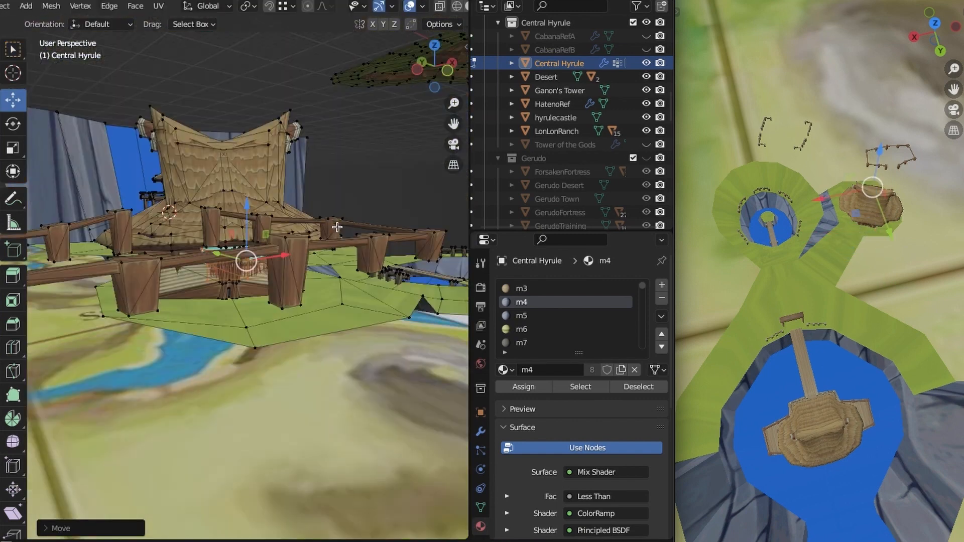
Fine-tune the position of the beam copy against the hut wall and rescale it
{"action": "middle_click_drag", "start_coordinate": [247, 262], "coordinate": [370, 226]}
{"action": "scroll", "coordinate": [370, 226], "scroll_direction": "up", "scroll_amount": 4}
{"action": "left_click_drag", "start_coordinate": [370, 226], "coordinate": [332, 236]}
{"action": "middle_click_drag", "start_coordinate": [332, 236], "coordinate": [338, 318]}
{"action": "left_click_drag", "start_coordinate": [274, 292], "coordinate": [271, 287]}
{"action": "middle_click_drag", "start_coordinate": [271, 286], "coordinate": [251, 211]}
{"action": "key", "text": "s"}
{"action": "left_click", "coordinate": [236, 241]}
{"action": "left_click_drag", "start_coordinate": [226, 251], "coordinate": [222, 271]}
Rotate the beam copy in wireframe display to line it up with the hut's wall
{"action": "key", "text": "KP_7"}
{"action": "key", "text": "shift+z"}
{"action": "left_click", "coordinate": [178, 247]}
{"action": "mouse_move", "coordinate": [178, 246]}
{"action": "middle_mouse_down"}
{"action": "mouse_move", "coordinate": [398, 198]}
{"action": "mouse_move", "coordinate": [407, 211]}
{"action": "mouse_move", "coordinate": [281, 291]}
{"action": "mouse_move", "coordinate": [270, 268]}
{"action": "mouse_move", "coordinate": [366, 286]}
{"action": "mouse_move", "coordinate": [355, 243]}
{"action": "middle_mouse_up"}
{"action": "key", "text": "alt+shift+z"}
{"action": "key", "text": "shift+z"}
{"action": "key", "text": "alt+shift+z"}
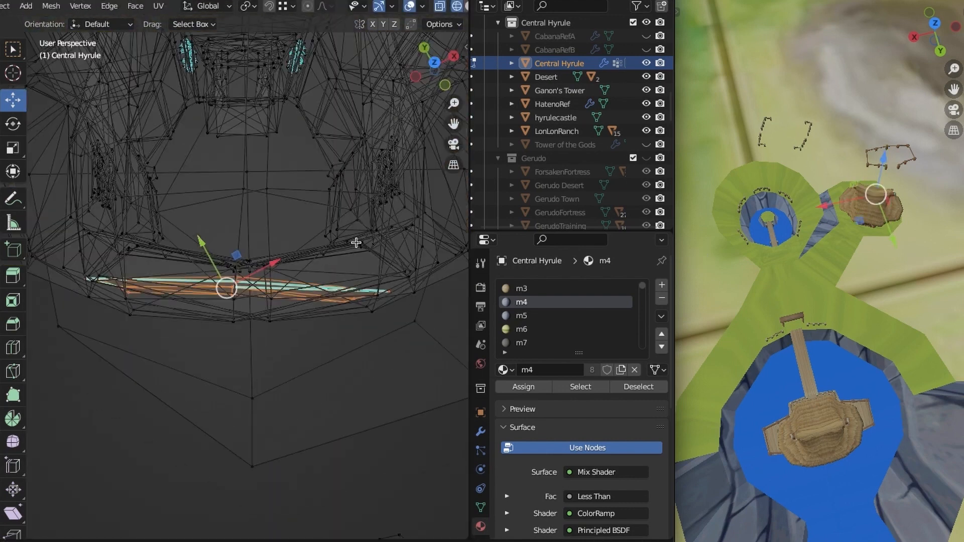
{"action": "key", "text": "r"}
{"action": "left_click", "coordinate": [344, 305]}
{"action": "key", "text": "shift+z"}
{"action": "key", "text": "alt+shift+z"}
{"action": "middle_click_drag", "start_coordinate": [344, 304], "coordinate": [285, 372]}
Inspect the second hut, the nearby railings and the surrounding grass bank from several distances and angles
{"action": "scroll", "coordinate": [324, 194], "scroll_direction": "down", "scroll_amount": 5}
{"action": "key", "text": "w"}
{"action": "scroll", "coordinate": [316, 360], "scroll_direction": "down", "scroll_amount": 5}
{"action": "scroll", "coordinate": [310, 248], "scroll_direction": "up", "scroll_amount": 4}
{"action": "scroll", "coordinate": [304, 326], "scroll_direction": "down", "scroll_amount": 2}
{"action": "scroll", "coordinate": [305, 255], "scroll_direction": "down", "scroll_amount": 4}
{"action": "scroll", "coordinate": [305, 254], "scroll_direction": "up", "scroll_amount": 5}
{"action": "middle_click_drag", "start_coordinate": [306, 254], "coordinate": [213, 285]}
{"action": "scroll", "coordinate": [219, 237], "scroll_direction": "down", "scroll_amount": 2}
{"action": "scroll", "coordinate": [213, 285], "scroll_direction": "down", "scroll_amount": 5}
{"action": "middle_click_drag", "start_coordinate": [326, 241], "coordinate": [280, 320]}
Extrude the outer edges of the grass bank beside the second hut upward into a wall
{"action": "key", "text": "shift+alt+z"}
{"action": "scroll", "coordinate": [254, 273], "scroll_direction": "up", "scroll_amount": 5}
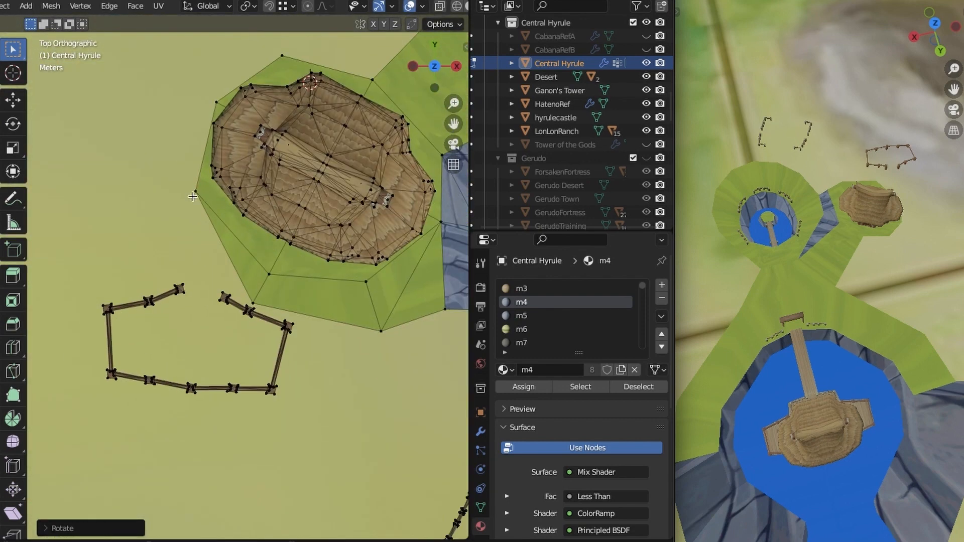
{"action": "middle_click_drag", "start_coordinate": [189, 191], "coordinate": [211, 261]}
{"action": "key", "text": "e"}
{"action": "key", "text": "shift+space"}
{"action": "key", "text": "g"}
{"action": "left_click", "coordinate": [434, 57]}
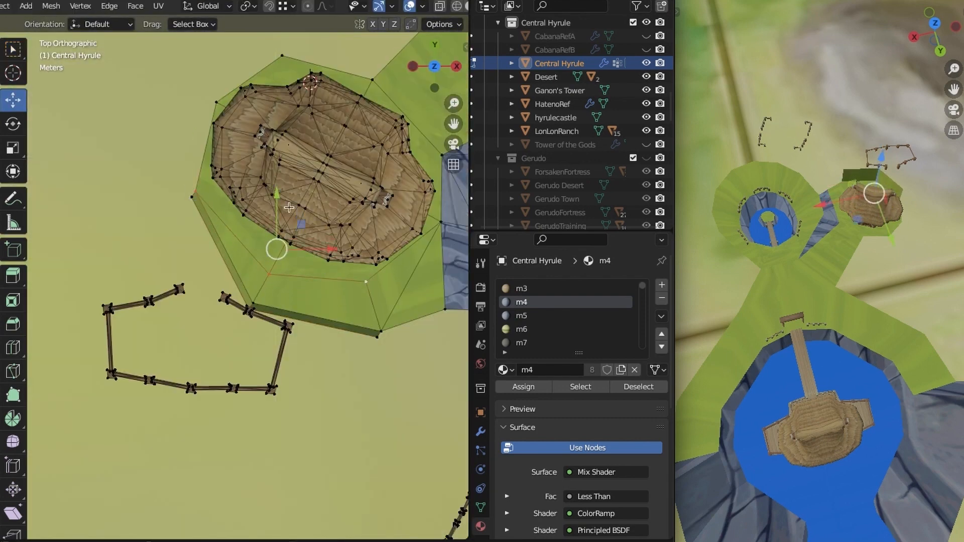
{"action": "left_click_drag", "start_coordinate": [325, 222], "coordinate": [323, 222]}
Select the upper corner vertices of the new wall, then move and rotate that edge outward in top view
{"action": "middle_click_drag", "start_coordinate": [281, 191], "coordinate": [151, 251]}
{"action": "left_click", "coordinate": [260, 243]}
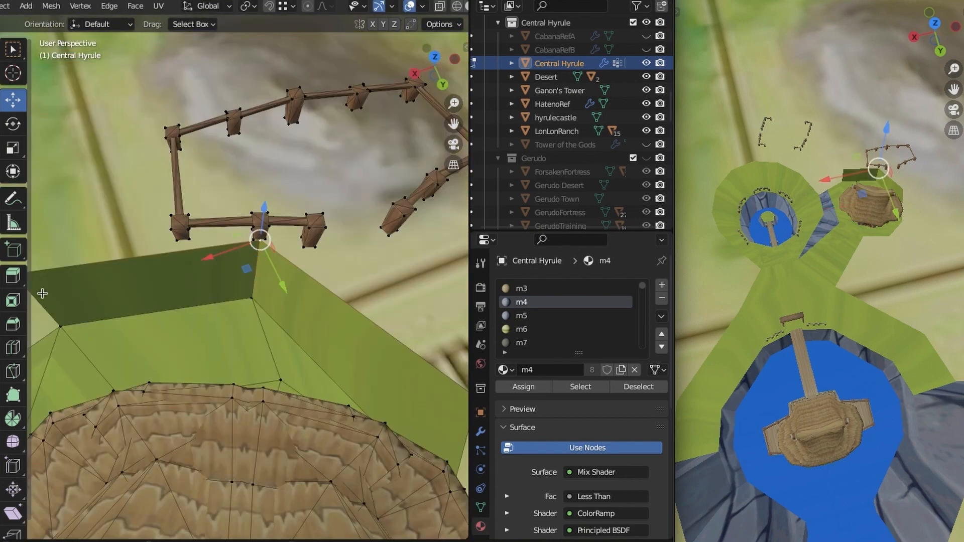
{"action": "left_click", "coordinate": [41, 294], "text": "shift"}
{"action": "key", "text": "KP_7"}
{"action": "key", "text": "g"}
{"action": "left_click", "coordinate": [296, 321]}
{"action": "key", "text": "r"}
{"action": "left_click", "coordinate": [290, 332]}
Rotate, scale and shift the wall's upper edge so that it leans away from the hut
{"action": "key", "text": "r"}
{"action": "middle_click_drag", "start_coordinate": [290, 332], "coordinate": [288, 222], "text": "shift"}
{"action": "left_click", "coordinate": [303, 340]}
{"action": "key", "text": "s"}
{"action": "left_click_drag", "start_coordinate": [200, 216], "coordinate": [183, 210]}
{"action": "middle_click_drag", "start_coordinate": [184, 211], "coordinate": [210, 145]}
{"action": "key", "text": "KP_7"}
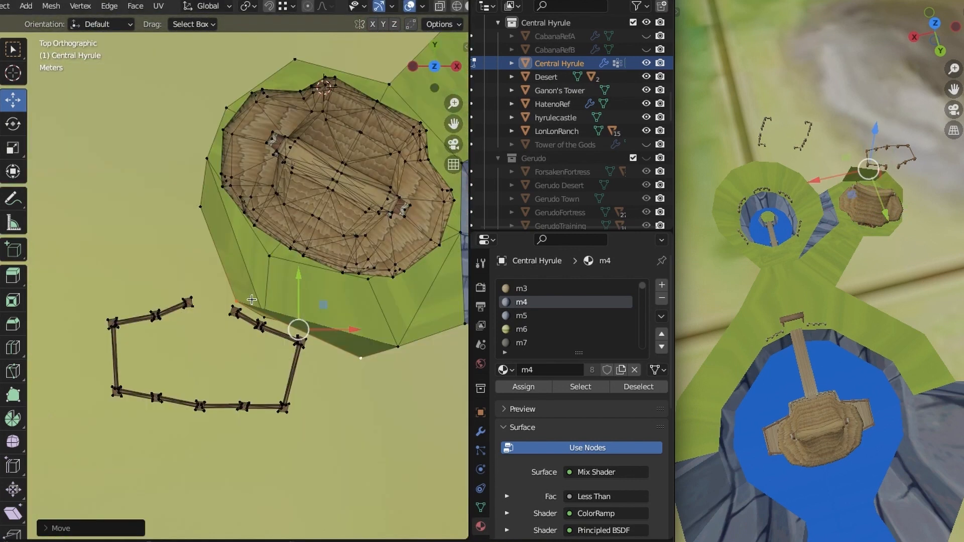
Adjust the bank's next corner and shift the outline edge below the hut's gable end
{"action": "left_click", "coordinate": [201, 213]}
{"action": "middle_click_drag", "start_coordinate": [201, 212], "coordinate": [237, 151]}
{"action": "left_click_drag", "start_coordinate": [236, 176], "coordinate": [236, 193]}
{"action": "key", "text": "KP_7"}
{"action": "middle_click_drag", "start_coordinate": [372, 109], "coordinate": [281, 281]}
{"action": "left_click", "coordinate": [273, 312]}
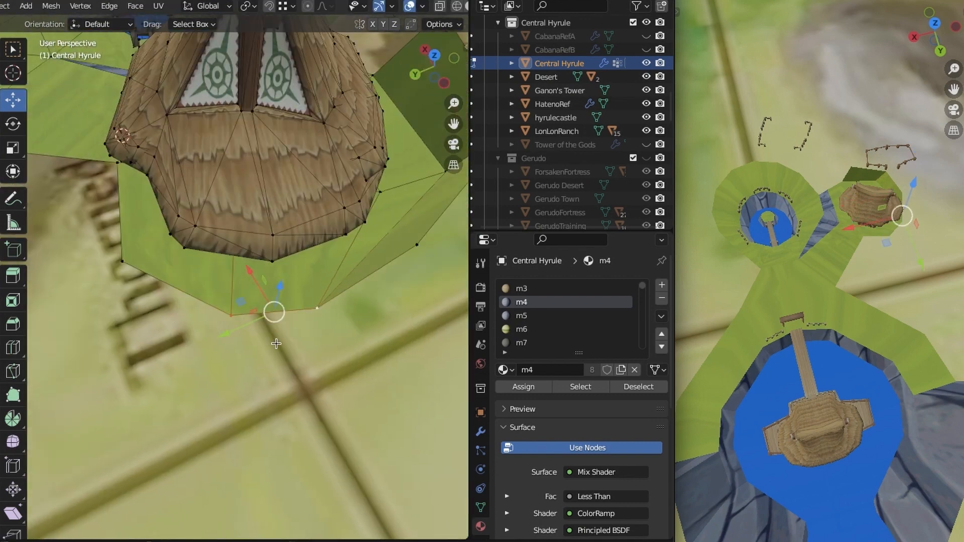
{"action": "left_click_drag", "start_coordinate": [273, 312], "coordinate": [206, 310]}
{"action": "key", "text": "alt+a"}
Dissolve the surplus vertex on the grass bank's edge below the hut's gable end
{"action": "mouse_move", "coordinate": [206, 310]}
{"action": "middle_mouse_down"}
{"action": "mouse_move", "coordinate": [286, 279]}
{"action": "mouse_move", "coordinate": [431, 384]}
{"action": "mouse_move", "coordinate": [221, 321]}
{"action": "middle_mouse_up"}
{"action": "left_click", "coordinate": [221, 321]}
{"action": "right_click", "coordinate": [221, 321]}
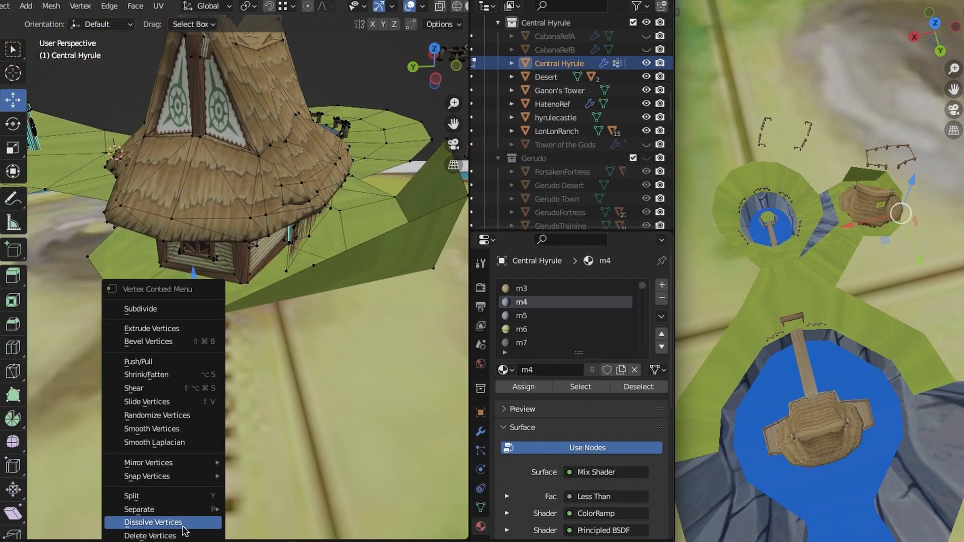
{"action": "left_click", "coordinate": [183, 523]}
{"action": "left_click", "coordinate": [198, 310]}
Extend the raised wall toward the small pool and assign the m28test_lambert8_v grass material to the triangular rock face beneath it
{"action": "middle_click_drag", "start_coordinate": [294, 339], "coordinate": [211, 221]}
{"action": "left_click_drag", "start_coordinate": [143, 221], "coordinate": [257, 219]}
{"action": "middle_click_drag", "start_coordinate": [257, 219], "coordinate": [222, 319]}
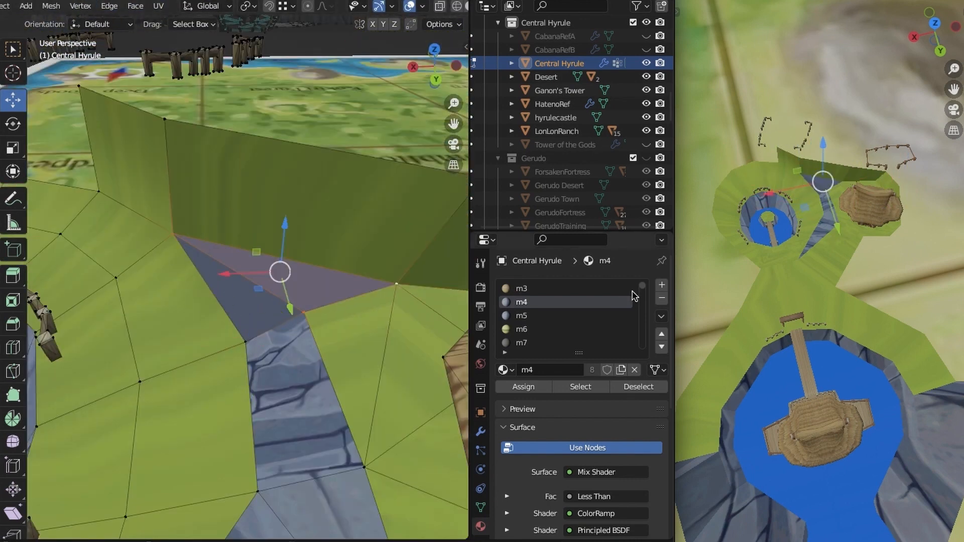
{"action": "scroll", "coordinate": [635, 297], "scroll_direction": "down", "scroll_amount": 3}
{"action": "left_click", "coordinate": [552, 316]}
{"action": "left_click", "coordinate": [534, 387]}
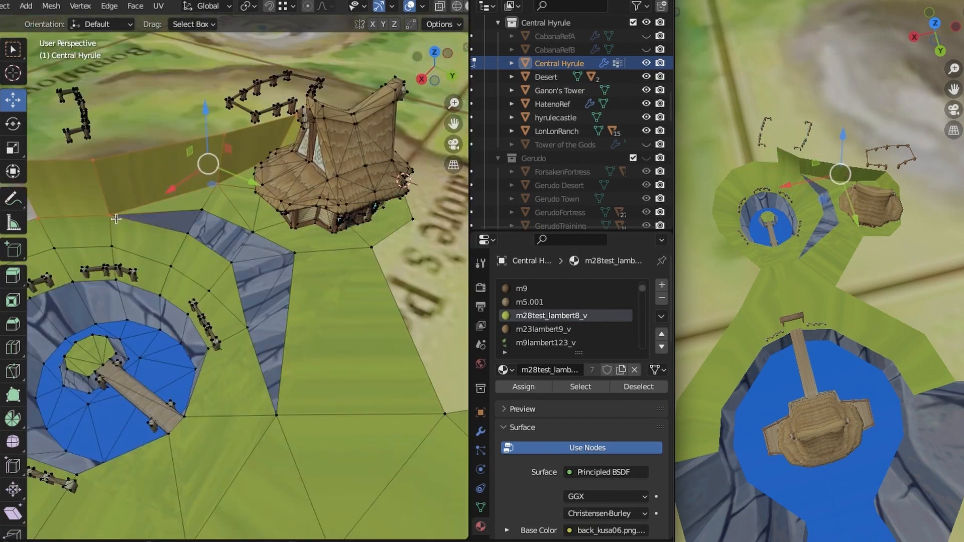
Assign the m4 rock material to the raised wall faces behind the second hut
{"action": "scroll", "coordinate": [536, 315], "scroll_direction": "up", "scroll_amount": 4}
{"action": "left_click", "coordinate": [533, 288]}
{"action": "left_click", "coordinate": [528, 386]}
Shift the wall's outer rim about 1.37 m outward and assign the m28test_lambert8_v grass material to the rim faces
{"action": "key", "text": "KP_7"}
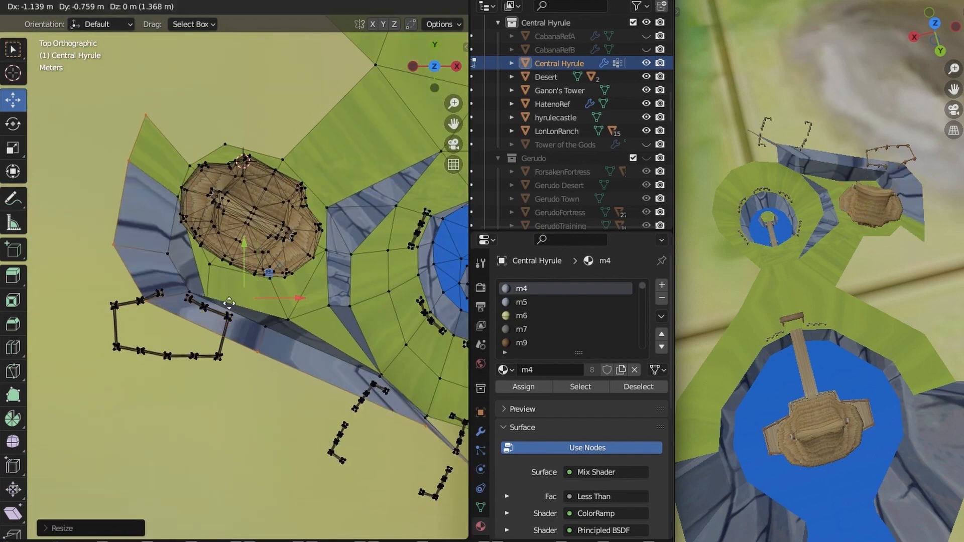
{"action": "left_click", "coordinate": [229, 303]}
{"action": "middle_click_drag", "start_coordinate": [229, 303], "coordinate": [231, 329]}
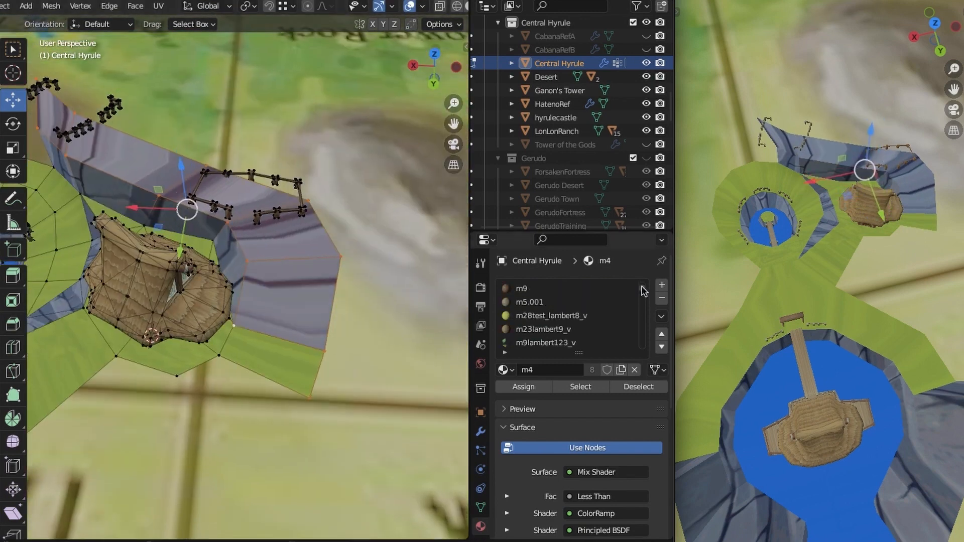
{"action": "left_click", "coordinate": [552, 316]}
{"action": "left_click", "coordinate": [523, 386]}
{"action": "left_click", "coordinate": [324, 351]}
{"action": "middle_click_drag", "start_coordinate": [319, 323], "coordinate": [301, 338]}
{"action": "scroll", "coordinate": [301, 338], "scroll_direction": "down", "scroll_amount": 2}
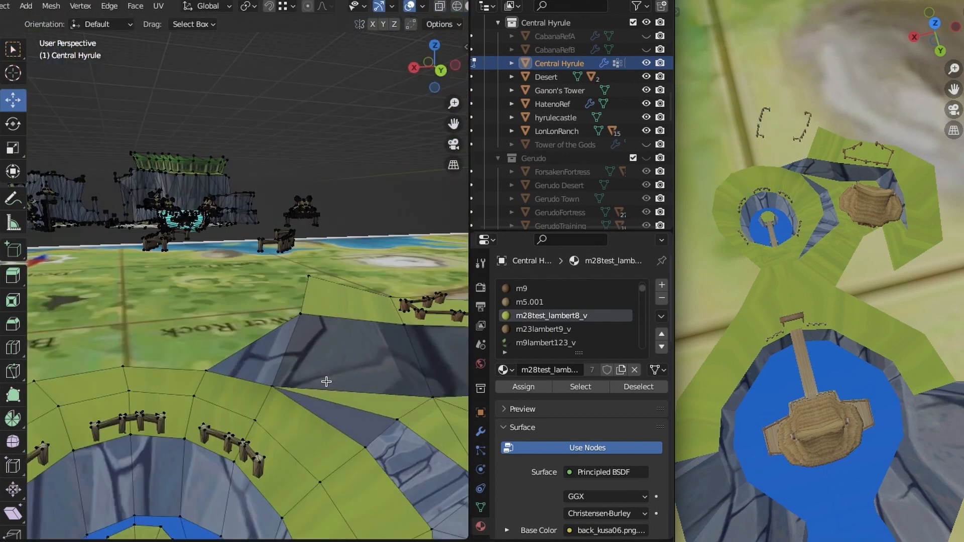
Lay out a rectangular grass patch beneath the free-standing railings beyond the small pool, next to the outer bank
{"action": "middle_click_drag", "start_coordinate": [326, 382], "coordinate": [315, 368]}
{"action": "left_click", "coordinate": [301, 314], "text": "shift"}
{"action": "key", "text": "s"}
{"action": "left_click", "coordinate": [289, 277]}
{"action": "key", "text": "KP_7"}
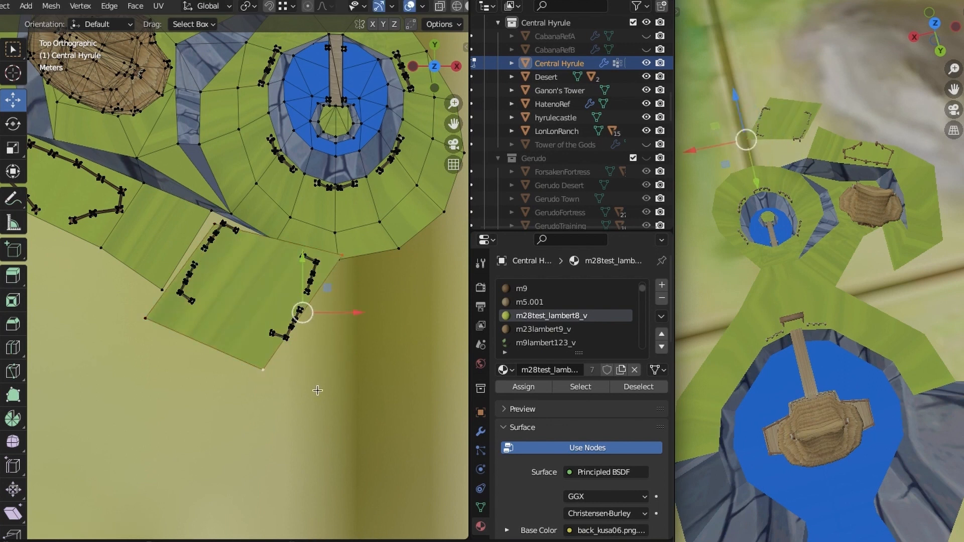
{"action": "left_click", "coordinate": [249, 323]}
Select the linked grass patch, raise it and rotate it to face the neighbouring bank
{"action": "middle_click_drag", "start_coordinate": [249, 323], "coordinate": [261, 251]}
{"action": "key", "text": "l"}
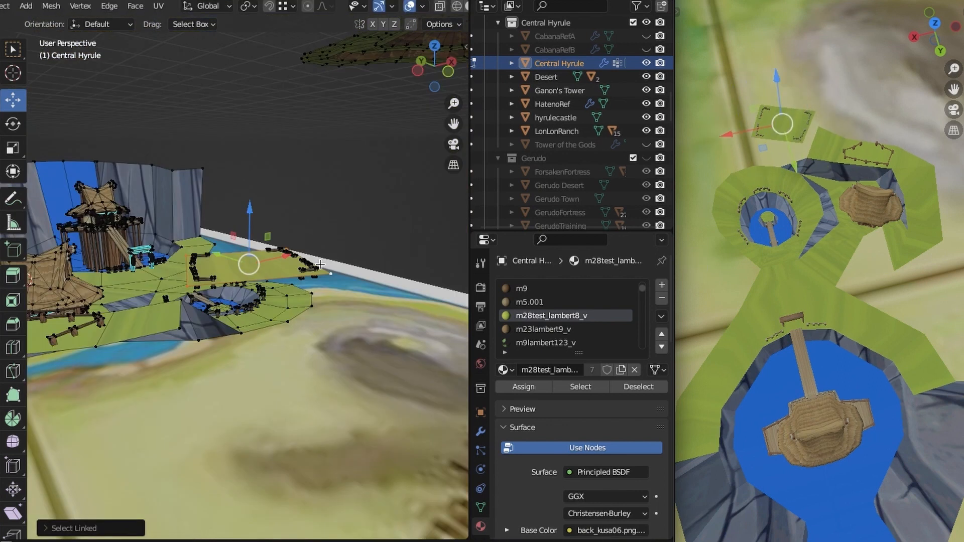
{"action": "left_click_drag", "start_coordinate": [285, 196], "coordinate": [286, 206]}
{"action": "middle_click_drag", "start_coordinate": [287, 206], "coordinate": [301, 281]}
{"action": "key", "text": "r"}
{"action": "left_click", "coordinate": [302, 301]}
{"action": "key", "text": "r"}
{"action": "left_click", "coordinate": [305, 320]}
Bridge the facing edges of the raised grass patch and the outer bank with a wall face
{"action": "key", "text": "alt+a"}
{"action": "middle_click_drag", "start_coordinate": [304, 319], "coordinate": [197, 329]}
{"action": "left_click", "coordinate": [193, 337], "text": "shift"}
{"action": "key", "text": "ctrl+e"}
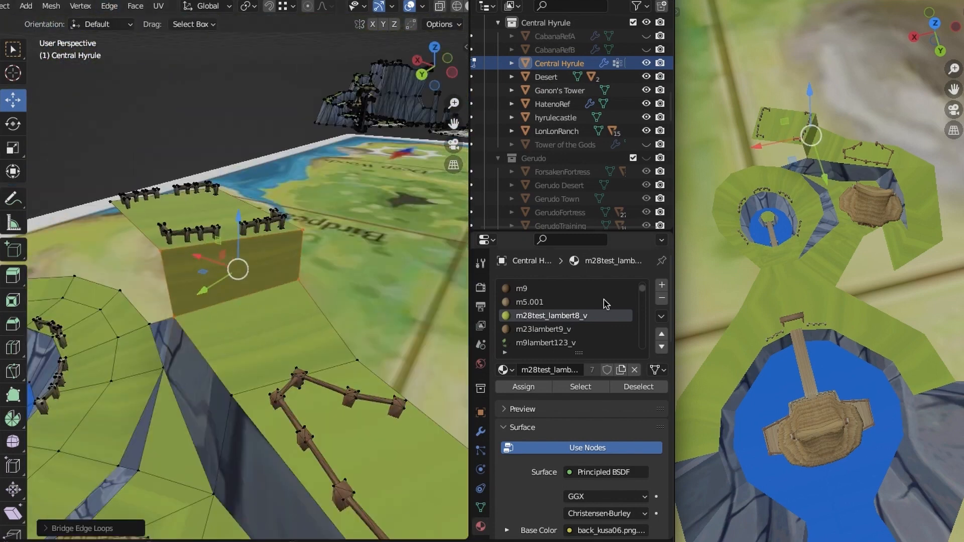
Assign the m4 rock material to the bridged wall face and remap its UVs
{"action": "scroll", "coordinate": [605, 303], "scroll_direction": "up", "scroll_amount": 3}
{"action": "left_click", "coordinate": [565, 316]}
{"action": "left_click", "coordinate": [523, 386]}
{"action": "left_click", "coordinate": [158, 6]}
{"action": "left_click", "coordinate": [201, 88]}
Extrude the pool-facing edge of the raised grass patch down to the bank around the small pool
{"action": "left_click", "coordinate": [306, 275]}
{"action": "left_click", "coordinate": [177, 274], "text": "shift"}
{"action": "key", "text": "e"}
{"action": "left_click", "coordinate": [226, 341]}
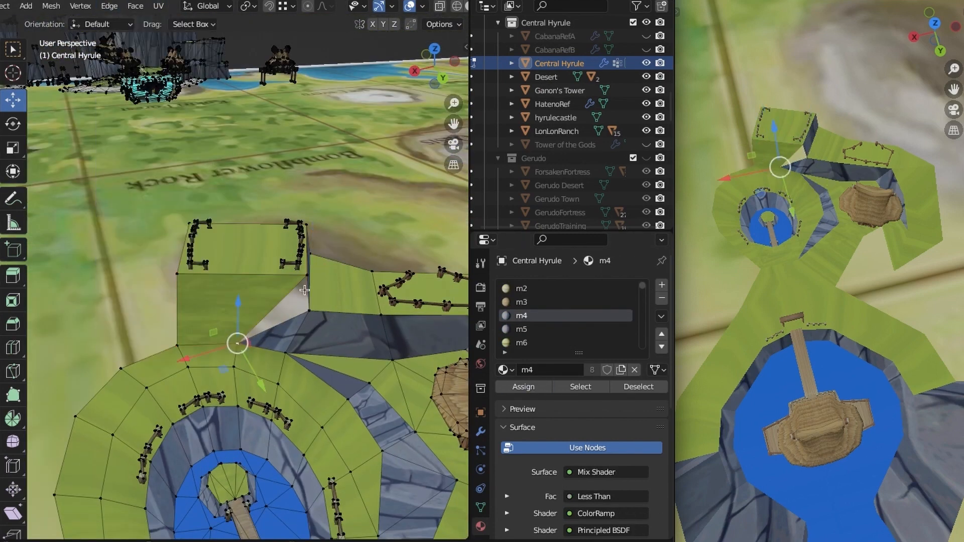
Select the wall faces under the raised grass patch's pool-facing edge and remap their UVs for the m4 rock texture
{"action": "left_click", "coordinate": [307, 275], "text": "shift"}
{"action": "left_click", "coordinate": [176, 274], "text": "shift"}
{"action": "middle_click_drag", "start_coordinate": [172, 271], "coordinate": [201, 130]}
{"action": "left_click", "coordinate": [158, 6]}
{"action": "left_click", "coordinate": [201, 104]}
{"action": "middle_click_drag", "start_coordinate": [224, 291], "coordinate": [253, 271]}
Fill the gap between the raised grass patch and the adjoining bank with new faces
{"action": "left_click", "coordinate": [258, 265]}
{"action": "left_click", "coordinate": [336, 387], "text": "shift"}
{"action": "key", "text": "f"}
{"action": "key", "text": "f"}
Delete the grass geometry in front of the second hut
{"action": "middle_click_drag", "start_coordinate": [335, 387], "coordinate": [236, 151]}
{"action": "key", "text": "KP_7"}
{"action": "left_click", "coordinate": [217, 177]}
{"action": "key", "text": "x"}
{"action": "left_click", "coordinate": [211, 299]}
Fill the hole in front of the second hut and assign it the m28test_lambert8_v grass material
{"action": "scroll", "coordinate": [236, 151], "scroll_direction": "up", "scroll_amount": 2}
{"action": "left_click", "coordinate": [326, 239], "text": "alt"}
{"action": "left_click", "coordinate": [135, 6]}
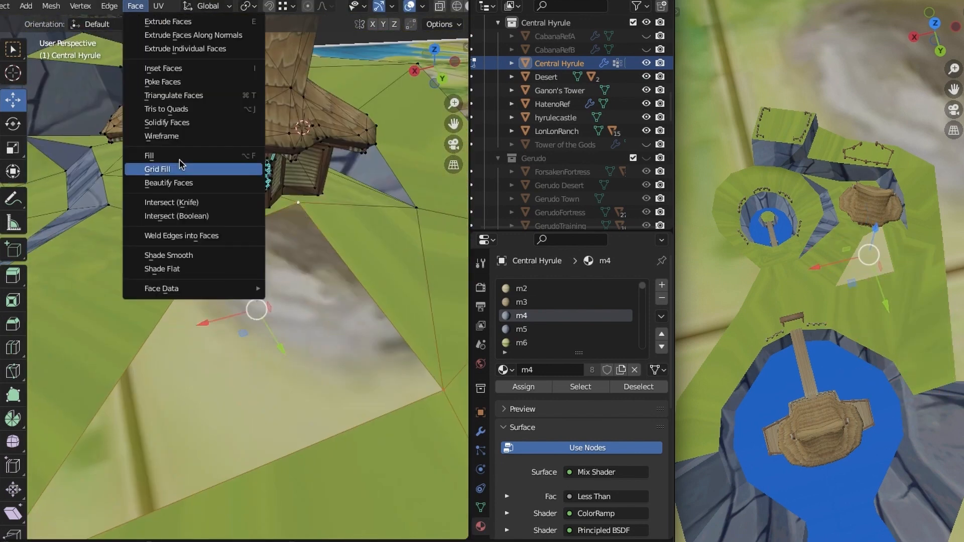
{"action": "left_click", "coordinate": [178, 156]}
{"action": "scroll", "coordinate": [642, 288], "scroll_direction": "down", "scroll_amount": 5}
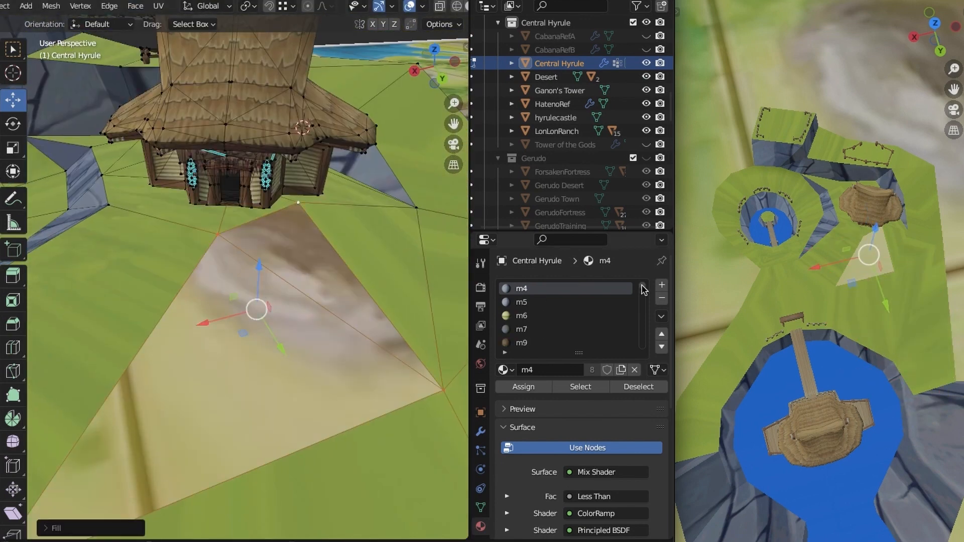
{"action": "left_click", "coordinate": [552, 288]}
{"action": "left_click", "coordinate": [524, 387]}
Select all faces using m28test_lambert8_v and project their UVs from the top view
{"action": "scroll", "coordinate": [311, 281], "scroll_direction": "down", "scroll_amount": 6}
{"action": "left_click", "coordinate": [580, 386]}
{"action": "key", "text": "KP_7"}
{"action": "left_click", "coordinate": [158, 6]}
{"action": "left_click", "coordinate": [219, 136]}
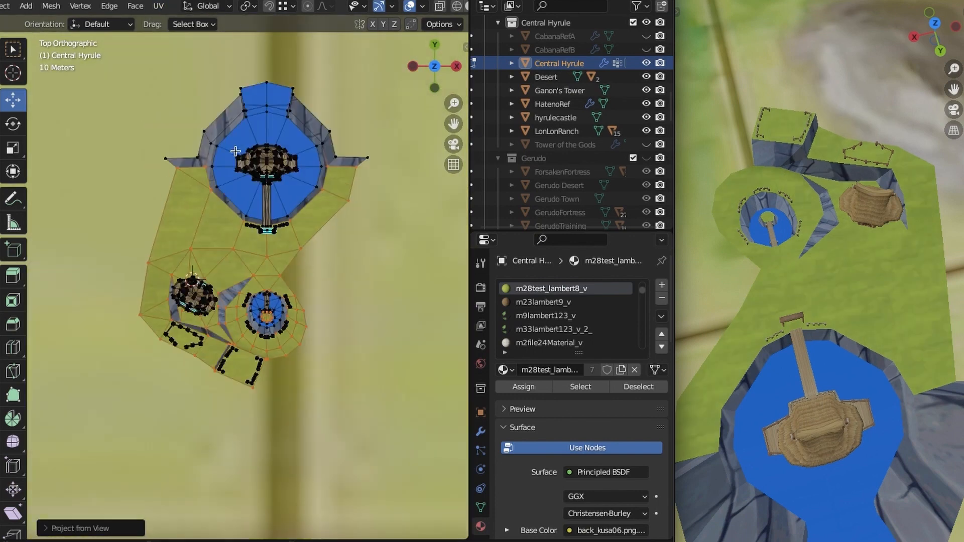
{"action": "key", "text": "alt+a"}
Move the outer corner of the rock wall between the raised grass patch and the small pool's bank
{"action": "middle_click_drag", "start_coordinate": [219, 200], "coordinate": [151, 251]}
{"action": "scroll", "coordinate": [281, 236], "scroll_direction": "up", "scroll_amount": 3}
{"action": "scroll", "coordinate": [326, 266], "scroll_direction": "down", "scroll_amount": 4}
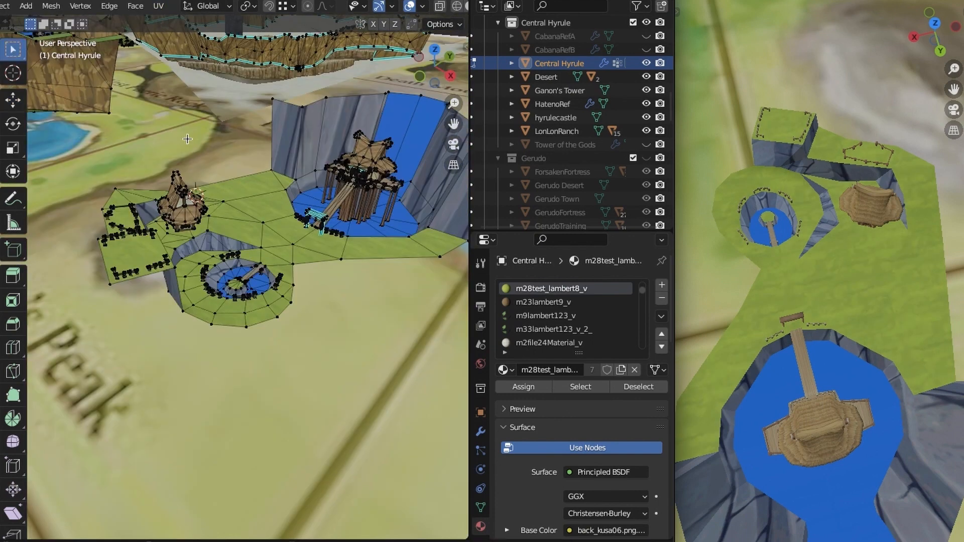
{"action": "middle_click_drag", "start_coordinate": [271, 173], "coordinate": [236, 201]}
{"action": "left_click", "coordinate": [197, 246]}
{"action": "key", "text": "g"}
{"action": "left_click_drag", "start_coordinate": [236, 176], "coordinate": [237, 153]}
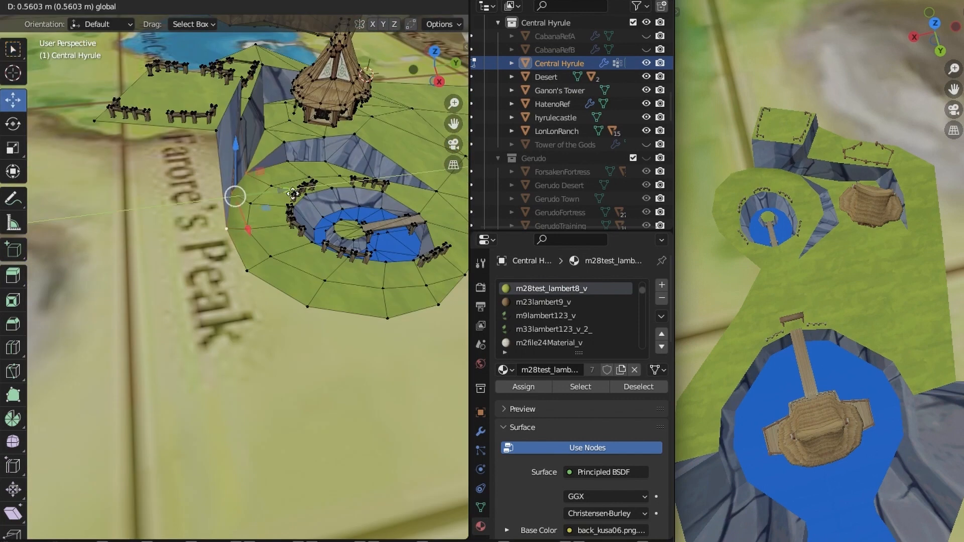
{"action": "middle_click_drag", "start_coordinate": [237, 176], "coordinate": [241, 166]}
{"action": "left_click_drag", "start_coordinate": [243, 166], "coordinate": [243, 187]}
Extend the grass beside the large pool outward and scale down its new outer edge in top view
{"action": "middle_click_drag", "start_coordinate": [243, 187], "coordinate": [325, 307]}
{"action": "scroll", "coordinate": [293, 289], "scroll_direction": "down", "scroll_amount": 4}
{"action": "key", "text": "KP_7"}
{"action": "key", "text": "s"}
{"action": "left_click", "coordinate": [44, 108]}
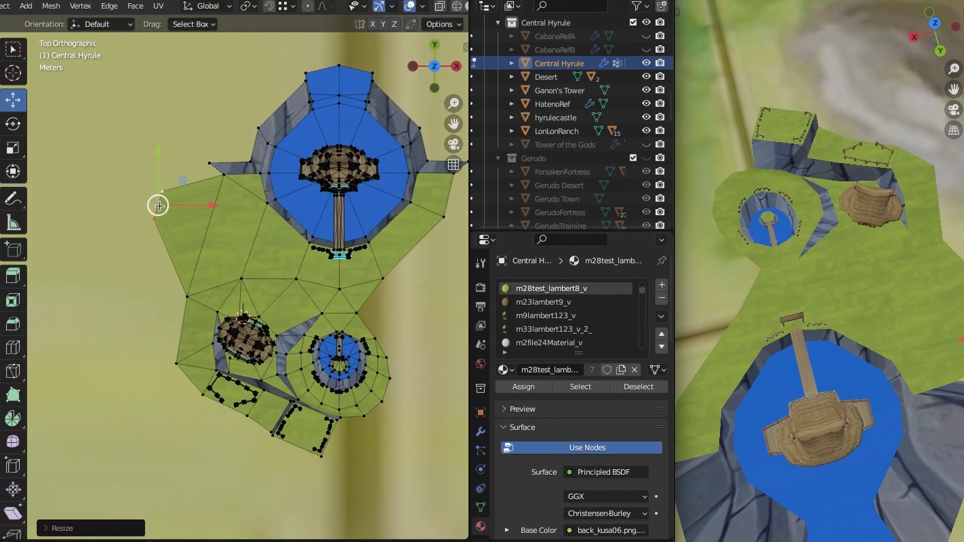
Extrude a curved grass strip from the bank on the other side of the large pool, running around the small pool
{"action": "middle_click_drag", "start_coordinate": [159, 206], "coordinate": [292, 334]}
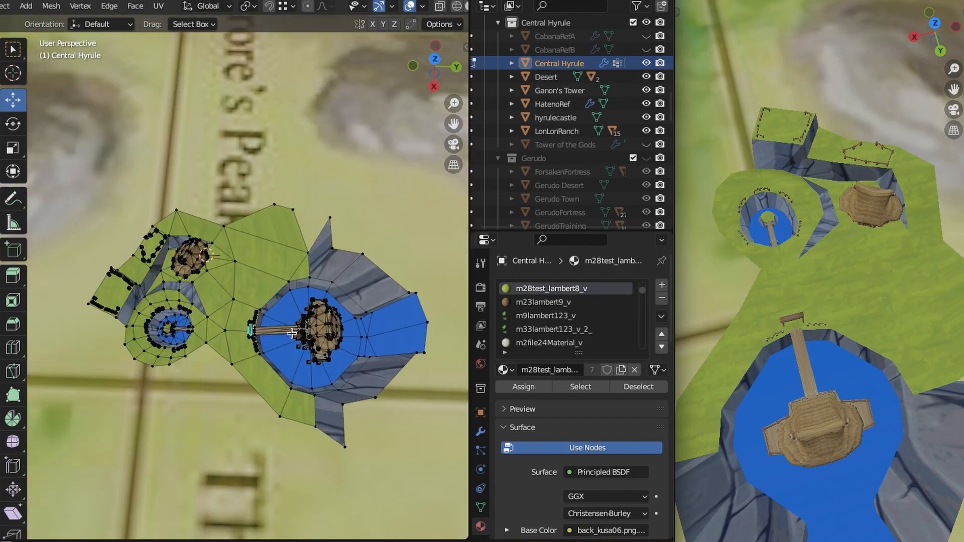
{"action": "key", "text": "KP_7"}
{"action": "middle_click_drag", "start_coordinate": [315, 246], "coordinate": [204, 307]}
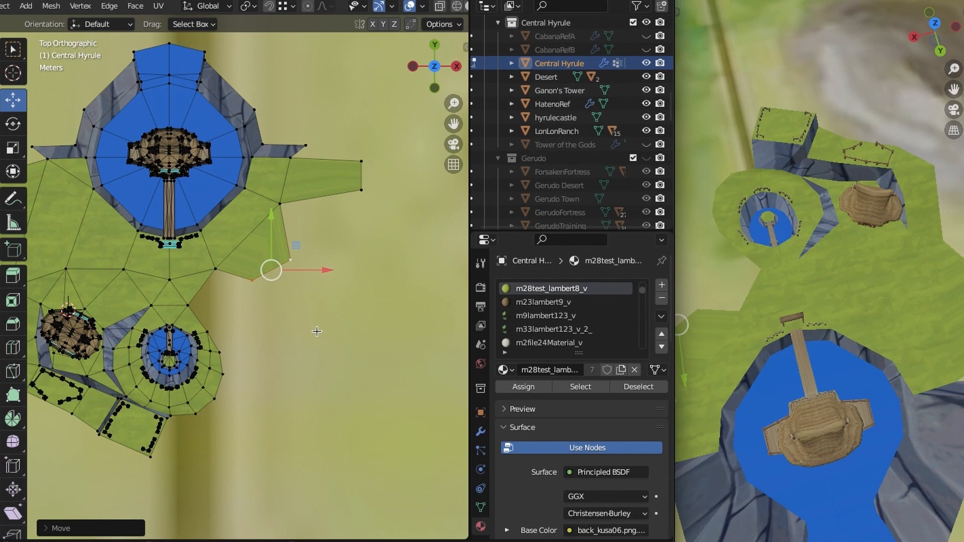
{"action": "mouse_move", "coordinate": [316, 331]}
{"action": "middle_mouse_down"}
{"action": "mouse_move", "coordinate": [301, 311]}
{"action": "mouse_move", "coordinate": [320, 335]}
{"action": "middle_mouse_up"}
{"action": "left_click_drag", "start_coordinate": [232, 283], "coordinate": [232, 283]}
{"action": "middle_click_drag", "start_coordinate": [233, 283], "coordinate": [341, 251]}
{"action": "key", "text": "KP_7"}
{"action": "left_click_drag", "start_coordinate": [237, 296], "coordinate": [281, 314]}
{"action": "middle_click_drag", "start_coordinate": [286, 324], "coordinate": [150, 236]}
{"action": "left_click_drag", "start_coordinate": [135, 236], "coordinate": [135, 192]}
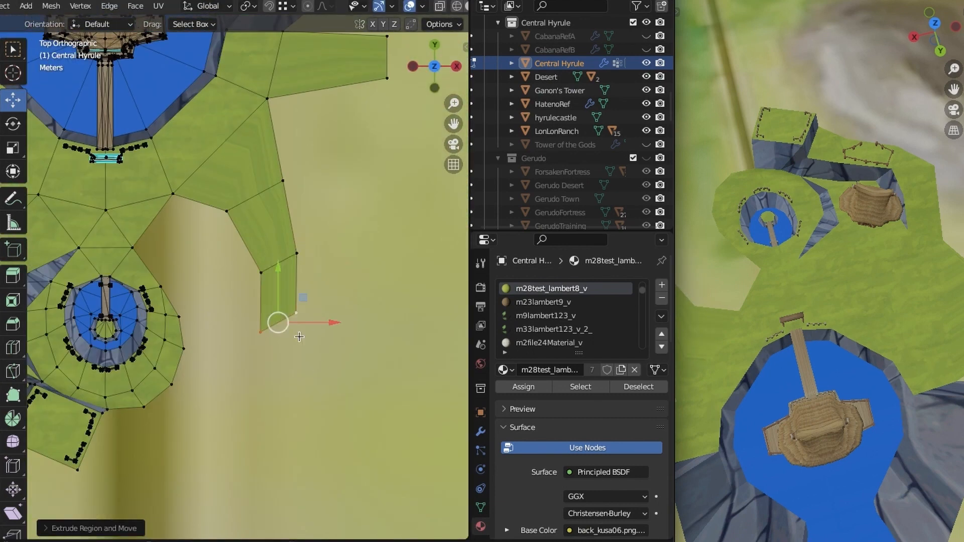
Flatten the end edge of the curved grass strip by scaling it to 0 along Y
{"action": "key", "text": "s"}
{"action": "key", "text": "y"}
{"action": "key", "text": "0"}
{"action": "key", "text": "Return"}
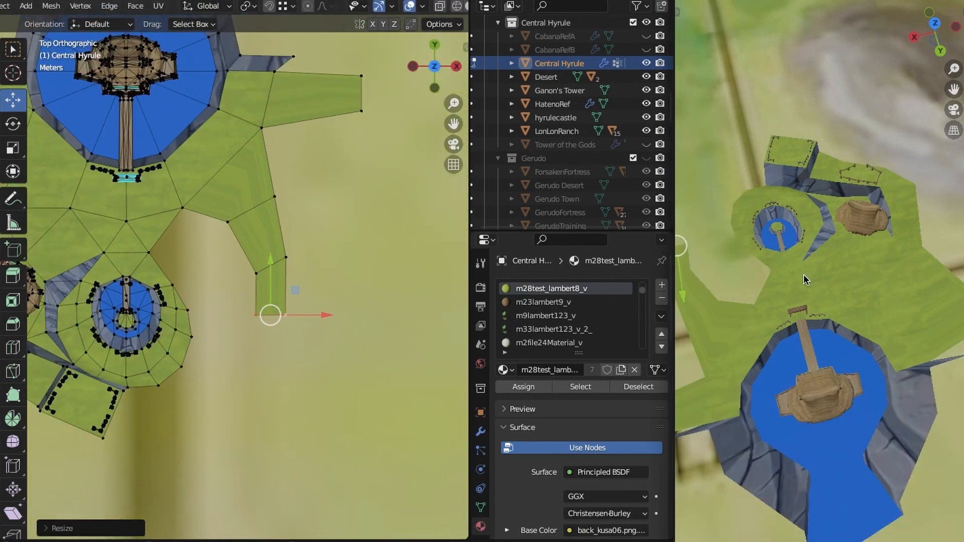
{"action": "middle_click_drag", "start_coordinate": [803, 274], "coordinate": [949, 23]}
{"action": "left_click_drag", "start_coordinate": [947, 22], "coordinate": [961, 11]}
{"action": "scroll", "coordinate": [314, 291], "scroll_direction": "down", "scroll_amount": 3}
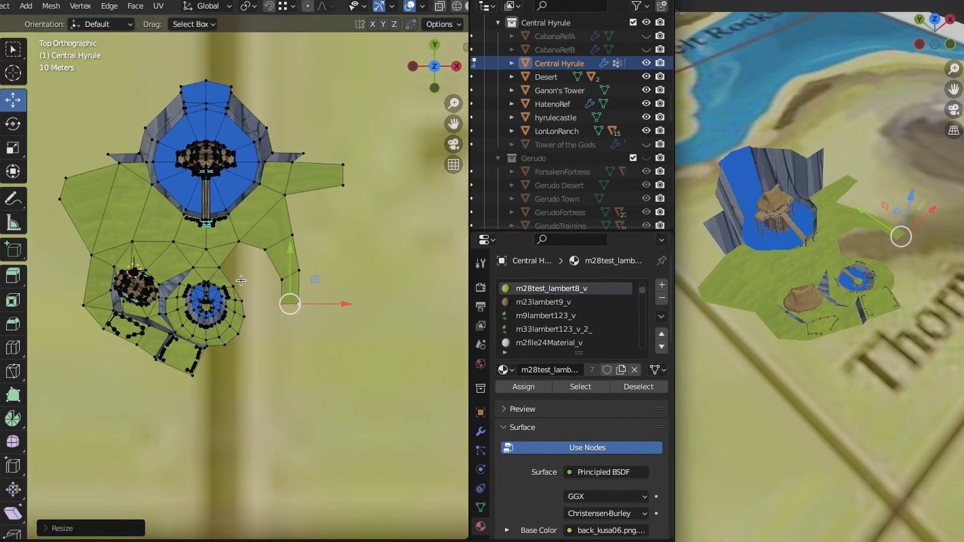
{"action": "scroll", "coordinate": [297, 301], "scroll_direction": "up", "scroll_amount": 1}
{"action": "middle_click_drag", "start_coordinate": [295, 293], "coordinate": [325, 330], "text": "shift"}
{"action": "middle_click_drag", "start_coordinate": [854, 226], "coordinate": [866, 256]}
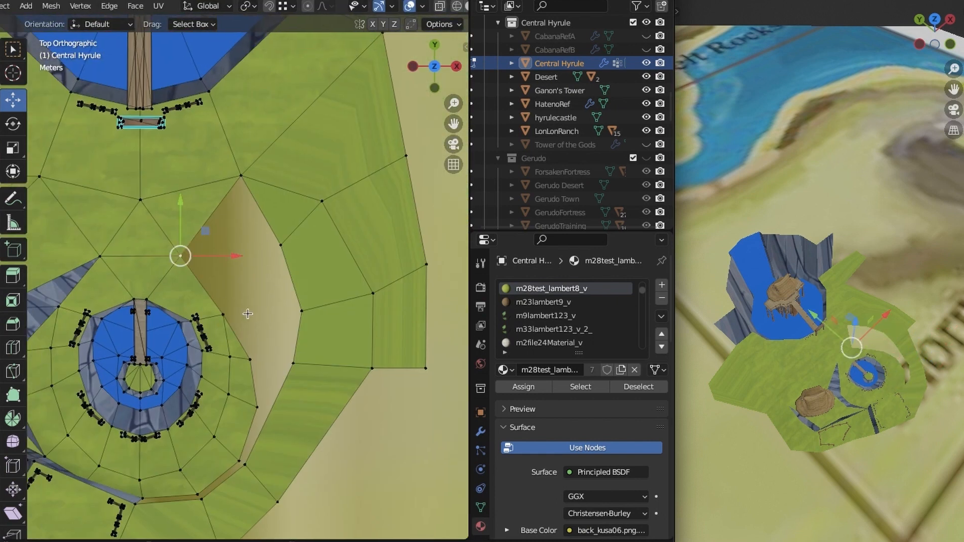
{"action": "right_click", "coordinate": [228, 215]}
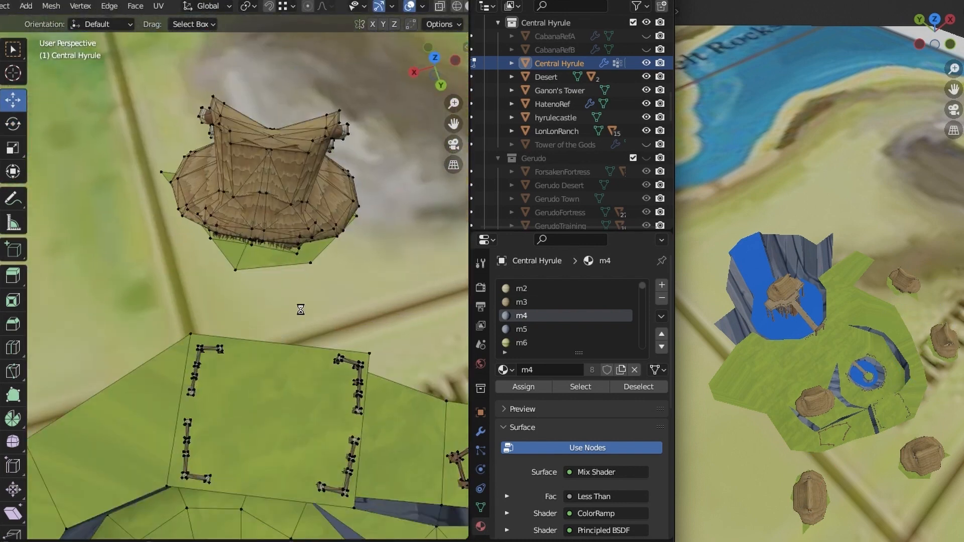
Lower the copied railed grass patch toward the opening beside the hut and adjust its corner vertex
{"action": "key", "text": "w"}
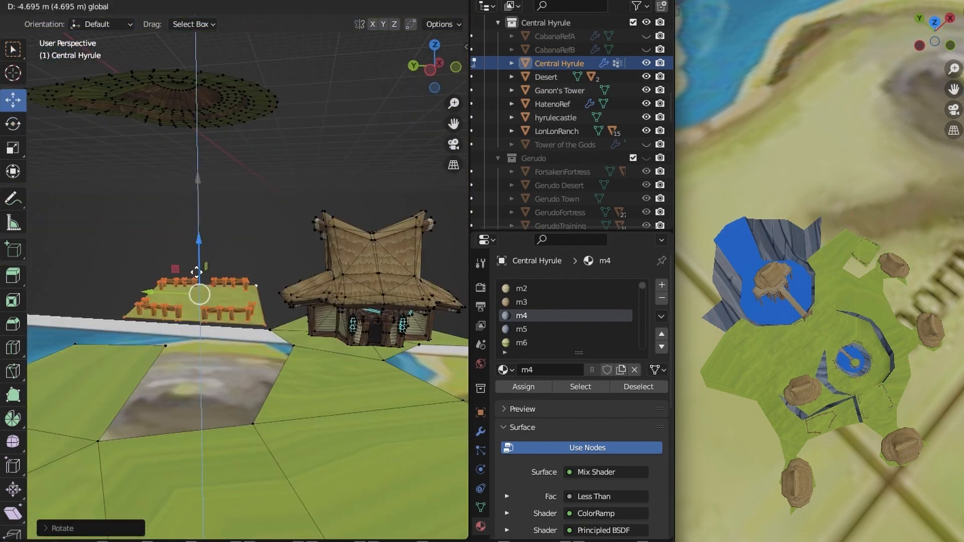
{"action": "left_click_drag", "start_coordinate": [196, 272], "coordinate": [197, 281]}
{"action": "middle_click_drag", "start_coordinate": [197, 281], "coordinate": [211, 374]}
{"action": "left_click", "coordinate": [297, 322]}
{"action": "middle_click_drag", "start_coordinate": [297, 322], "coordinate": [382, 271]}
{"action": "left_click_drag", "start_coordinate": [273, 316], "coordinate": [273, 318]}
{"action": "middle_click_drag", "start_coordinate": [267, 289], "coordinate": [224, 321]}
Bridge the facing edges of the railed patch and the surrounding grass with a wall face in the m4 rock material
{"action": "left_click", "coordinate": [263, 344]}
{"action": "left_click", "coordinate": [215, 233]}
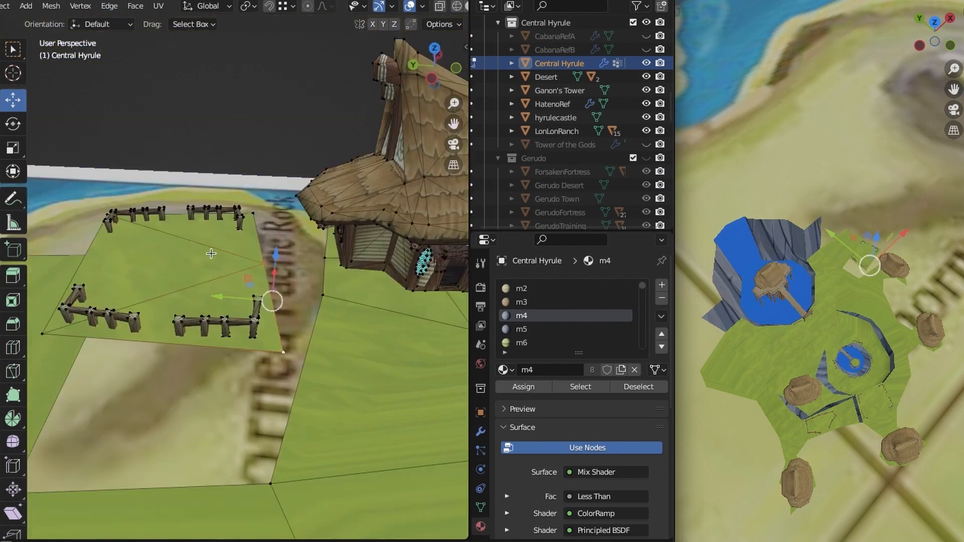
{"action": "left_click", "coordinate": [262, 218]}
{"action": "middle_click_drag", "start_coordinate": [162, 395], "coordinate": [281, 321]}
{"action": "key", "text": "ctrl+e"}
{"action": "left_click", "coordinate": [525, 392]}
Fill the remaining opening around the railed patch and assign the m4 rock material to the new faces
{"action": "left_click", "coordinate": [265, 275], "text": "alt"}
{"action": "key", "text": "alt+f"}
{"action": "left_click", "coordinate": [525, 396]}
{"action": "left_click", "coordinate": [258, 328]}
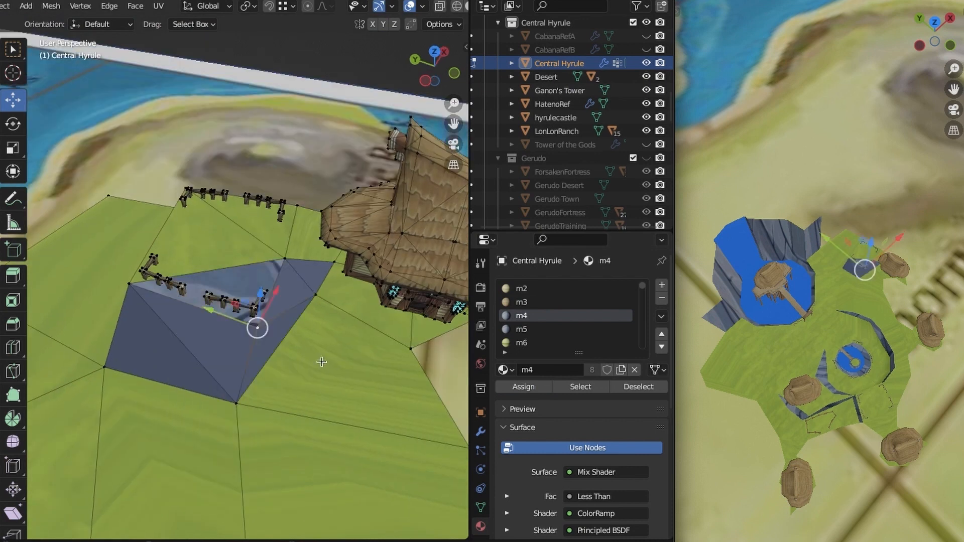
Select the new front and side wall faces of the railed patch and choose the m4 rock material
{"action": "middle_click_drag", "start_coordinate": [322, 362], "coordinate": [304, 363]}
{"action": "left_click", "coordinate": [542, 292]}
{"action": "middle_click_drag", "start_coordinate": [382, 301], "coordinate": [321, 326]}
{"action": "scroll", "coordinate": [577, 337], "scroll_direction": "down", "scroll_amount": 2}
{"action": "left_click", "coordinate": [577, 342]}
{"action": "middle_click_drag", "start_coordinate": [351, 361], "coordinate": [201, 306]}
{"action": "left_click", "coordinate": [182, 296], "text": "shift"}
{"action": "left_click", "coordinate": [178, 323], "text": "shift"}
{"action": "scroll", "coordinate": [565, 316], "scroll_direction": "up", "scroll_amount": 4}
{"action": "left_click", "coordinate": [565, 316]}
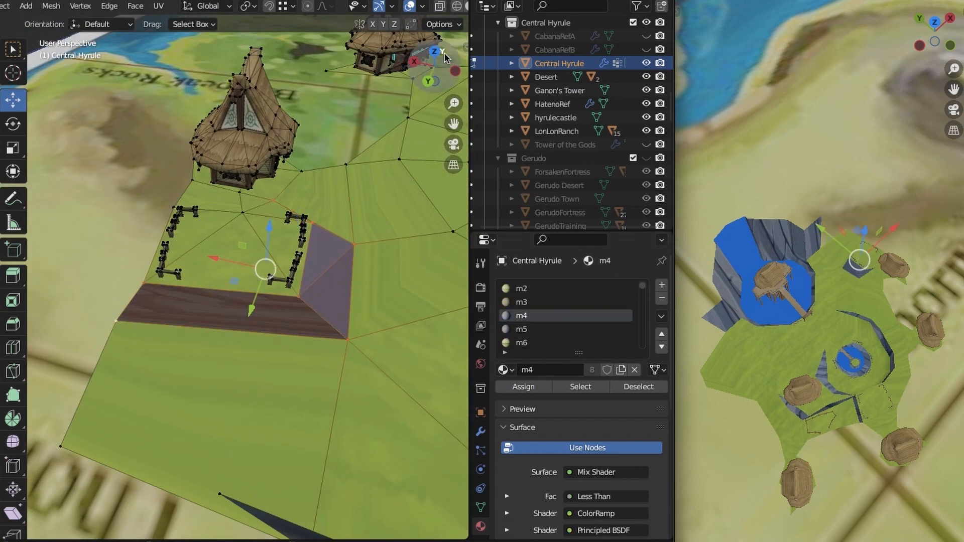
Remap the UVs of the railed patch's selected wall faces
{"action": "key", "text": "KP_7"}
{"action": "middle_click_drag", "start_coordinate": [281, 301], "coordinate": [342, 386]}
{"action": "key", "text": "u"}
{"action": "left_click", "coordinate": [271, 373]}
{"action": "key", "text": "alt+a"}
Reposition a vertex on the outer edge of the grass bank near the huts
{"action": "scroll", "coordinate": [271, 374], "scroll_direction": "down", "scroll_amount": 8}
{"action": "key", "text": "w"}
{"action": "scroll", "coordinate": [207, 238], "scroll_direction": "up", "scroll_amount": 3}
{"action": "middle_click_drag", "start_coordinate": [319, 238], "coordinate": [211, 271]}
{"action": "left_click", "coordinate": [225, 288]}
{"action": "key", "text": "g"}
{"action": "left_click_drag", "start_coordinate": [258, 275], "coordinate": [270, 260]}
Fill a face between selected vertices on the grass bank's outer edge
{"action": "key", "text": "w"}
{"action": "scroll", "coordinate": [139, 275], "scroll_direction": "down", "scroll_amount": 3}
{"action": "middle_click_drag", "start_coordinate": [138, 274], "coordinate": [204, 172]}
{"action": "key", "text": "f"}
{"action": "key", "text": "alt+a"}
Fill the open gap in the grass between the two outer huts and assign it the m28test_lambert8_v material
{"action": "middle_click_drag", "start_coordinate": [301, 372], "coordinate": [340, 310]}
{"action": "scroll", "coordinate": [340, 310], "scroll_direction": "down", "scroll_amount": 3}
{"action": "left_click", "coordinate": [196, 336], "text": "alt"}
{"action": "key", "text": "alt+f"}
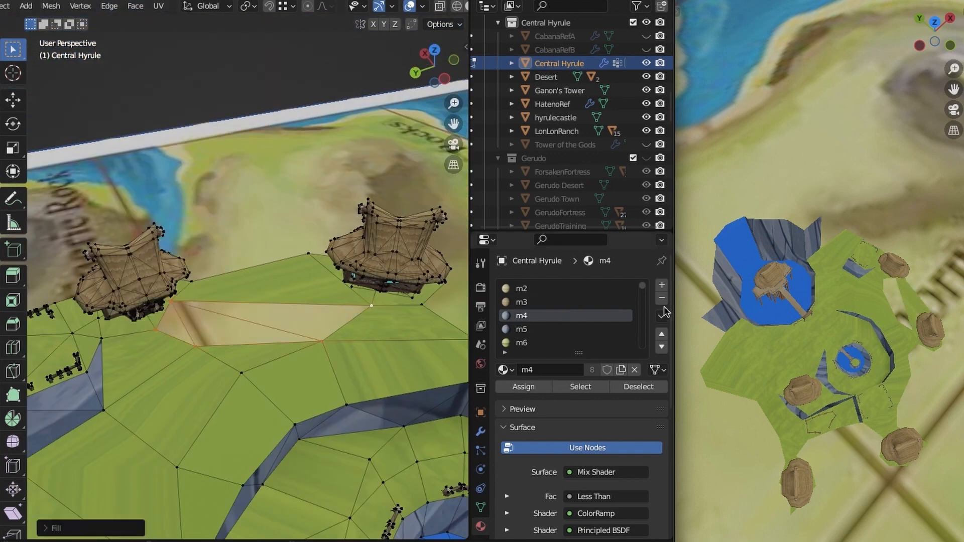
{"action": "scroll", "coordinate": [569, 316], "scroll_direction": "down", "scroll_amount": 4}
{"action": "left_click", "coordinate": [569, 342]}
{"action": "left_click", "coordinate": [524, 387]}
{"action": "key", "text": "alt+a"}
Undo the last three edits
{"action": "middle_click_drag", "start_coordinate": [297, 412], "coordinate": [250, 376]}
{"action": "middle_click_drag", "start_coordinate": [303, 357], "coordinate": [168, 331]}
{"action": "key", "text": "ctrl+z"}
{"action": "key", "text": "ctrl+z"}
{"action": "key", "text": "ctrl+z"}
Extrude the outer grass edge between the two huts outward and scale down the new edge
{"action": "left_click", "coordinate": [143, 382], "text": "shift"}
{"action": "key", "text": "e"}
{"action": "left_click", "coordinate": [261, 352]}
{"action": "scroll", "coordinate": [323, 345], "scroll_direction": "up", "scroll_amount": 2}
{"action": "key", "text": "s"}
{"action": "left_click", "coordinate": [279, 392]}
{"action": "middle_click_drag", "start_coordinate": [279, 393], "coordinate": [282, 360]}
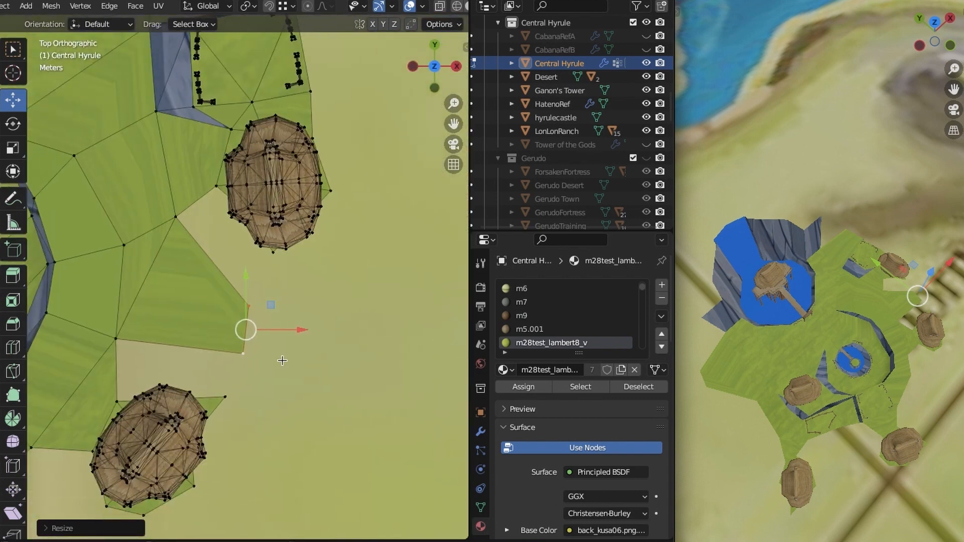
Extrude the new grass strip further so it curves around the hut beside the railed patch
{"action": "left_click", "coordinate": [340, 403]}
{"action": "middle_click_drag", "start_coordinate": [341, 403], "coordinate": [252, 478], "text": "shift"}
{"action": "key", "text": "e"}
{"action": "middle_click_drag", "start_coordinate": [322, 269], "coordinate": [338, 289]}
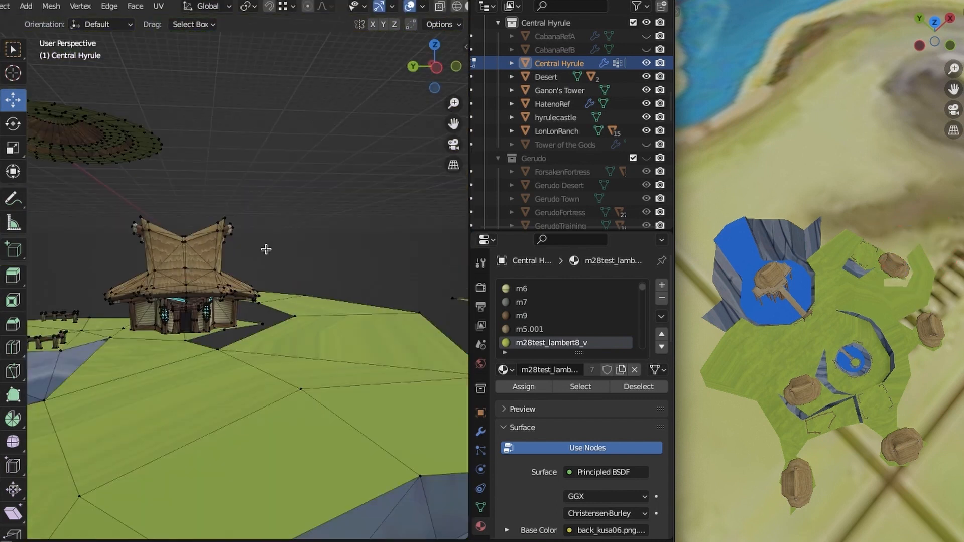
{"action": "middle_click_drag", "start_coordinate": [267, 250], "coordinate": [204, 293]}
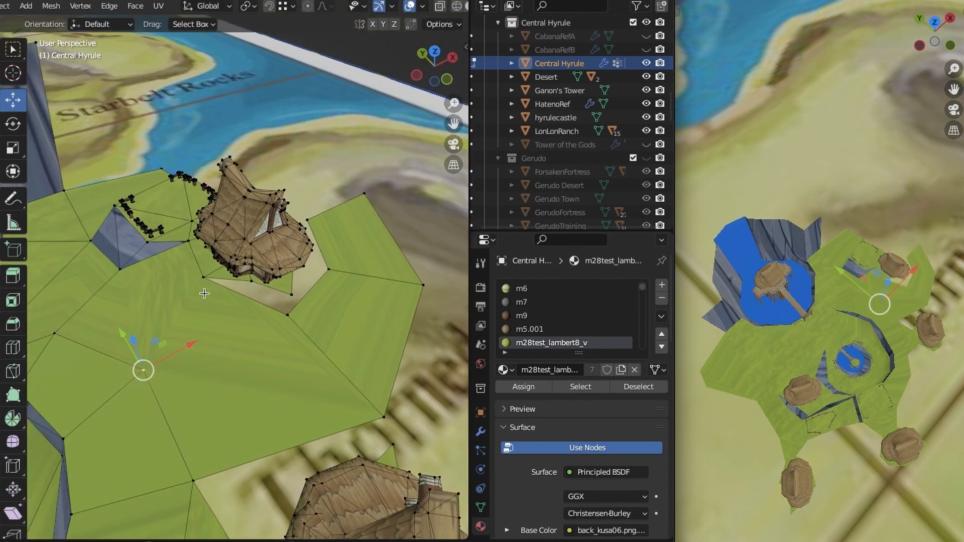
{"action": "middle_click_drag", "start_coordinate": [268, 374], "coordinate": [343, 431]}
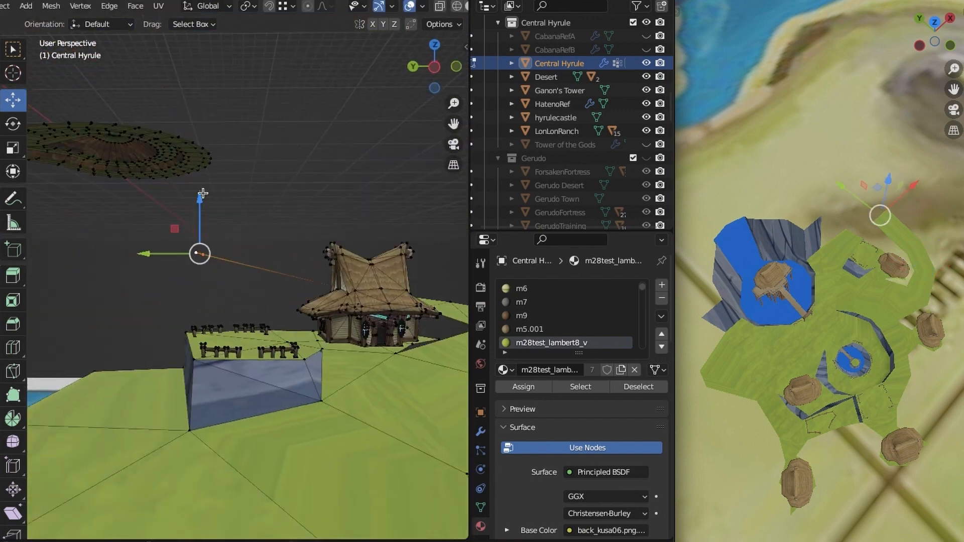
Extrude the grass bank's edge beyond the railed patch toward the strip around the hut and scale the new edge
{"action": "key", "text": "KP_7"}
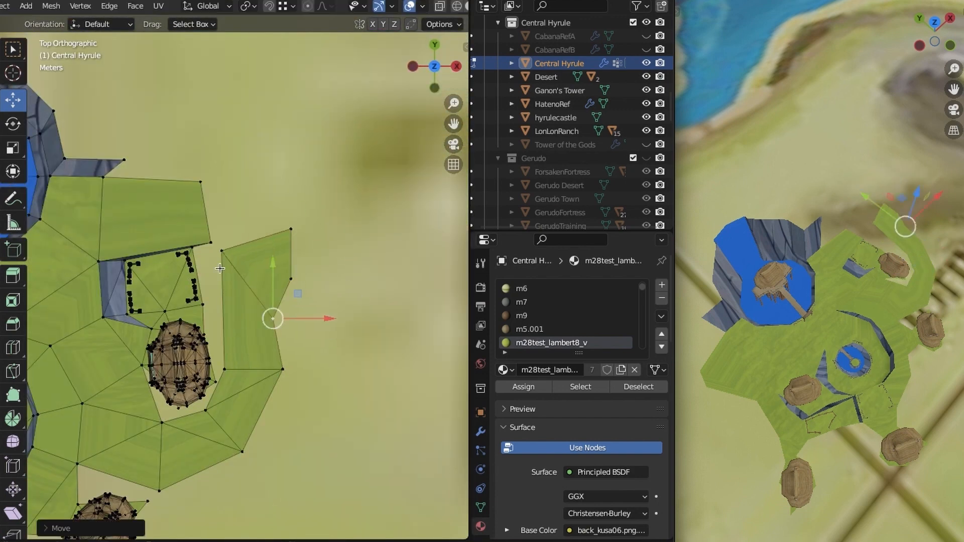
{"action": "middle_click_drag", "start_coordinate": [220, 268], "coordinate": [271, 296]}
{"action": "left_click", "coordinate": [278, 282]}
{"action": "left_click", "coordinate": [281, 322], "text": "shift"}
{"action": "key", "text": "KP_7"}
{"action": "key", "text": "e"}
{"action": "left_click", "coordinate": [261, 282]}
{"action": "key", "text": "s"}
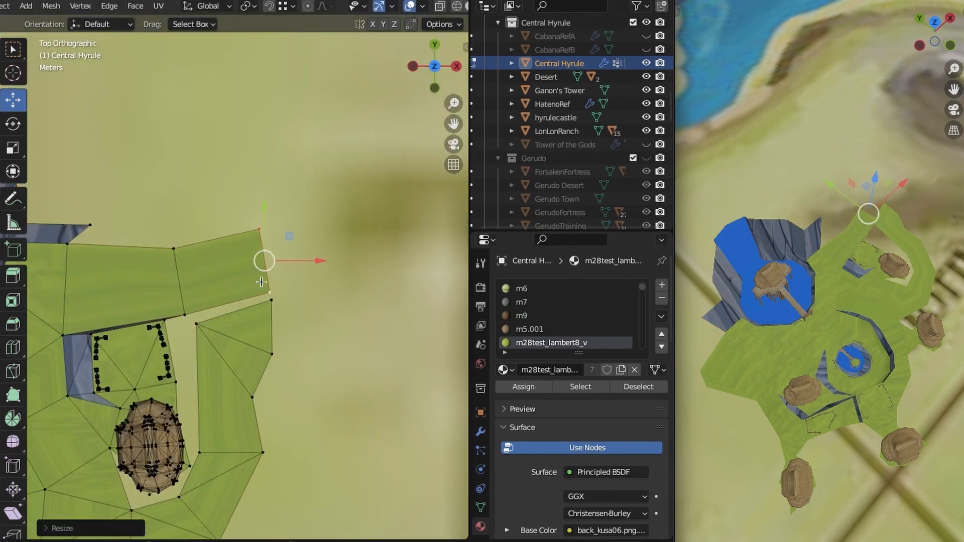
Select the open boundary between the raised strip, the railed patch and the hut, and fill it with wall faces
{"action": "middle_click_drag", "start_coordinate": [370, 315], "coordinate": [108, 7]}
{"action": "left_click", "coordinate": [271, 314], "text": "alt"}
{"action": "left_click", "coordinate": [296, 271], "text": "shift"}
{"action": "left_click", "coordinate": [262, 226], "text": "shift"}
{"action": "left_click", "coordinate": [266, 236], "text": "shift"}
{"action": "key", "text": "alt+f"}
Assign the m4 rock material to the new wall faces behind the railed patch and the hut
{"action": "scroll", "coordinate": [581, 333], "scroll_direction": "up", "scroll_amount": 3}
{"action": "left_click", "coordinate": [522, 302]}
{"action": "left_click", "coordinate": [522, 386]}
{"action": "left_click", "coordinate": [522, 382]}
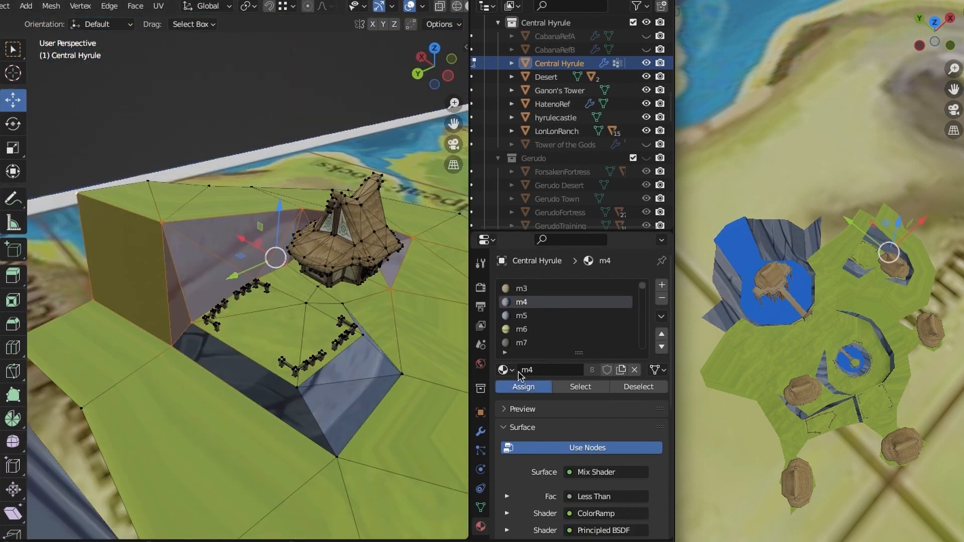
{"action": "scroll", "coordinate": [266, 246], "scroll_direction": "up", "scroll_amount": 3}
{"action": "scroll", "coordinate": [192, 275], "scroll_direction": "down", "scroll_amount": 6}
{"action": "key", "text": "alt+a"}
{"action": "middle_click_drag", "start_coordinate": [305, 231], "coordinate": [366, 114]}
{"action": "scroll", "coordinate": [191, 276], "scroll_direction": "up", "scroll_amount": 6}
{"action": "scroll", "coordinate": [366, 114], "scroll_direction": "down", "scroll_amount": 8}
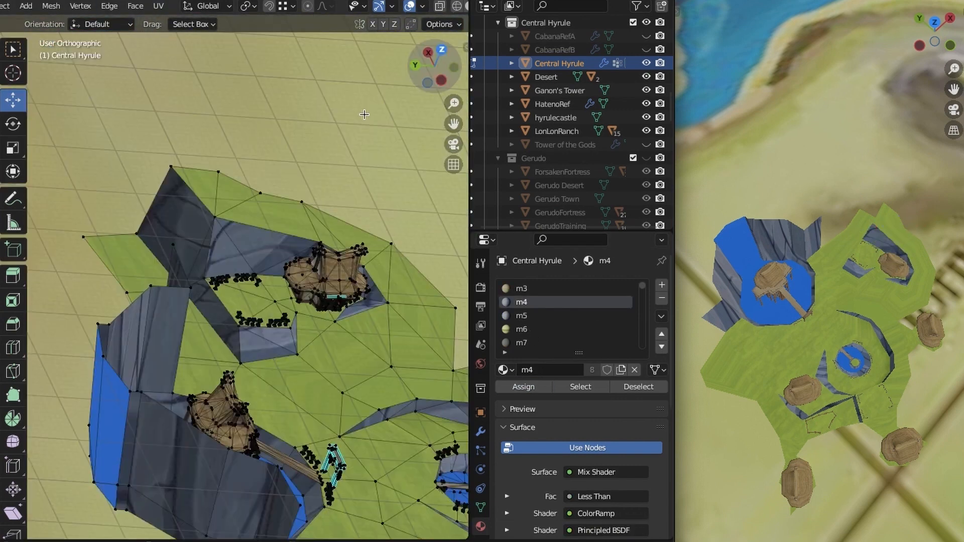
Examine the new rock walls behind the railed patch and around the hut, with and without the viewport overlays
{"action": "key", "text": "KP_7"}
{"action": "scroll", "coordinate": [211, 166], "scroll_direction": "up", "scroll_amount": 8}
{"action": "middle_click_drag", "start_coordinate": [199, 213], "coordinate": [201, 150]}
{"action": "key", "text": "alt+shift+z"}
{"action": "scroll", "coordinate": [161, 202], "scroll_direction": "down", "scroll_amount": 6}
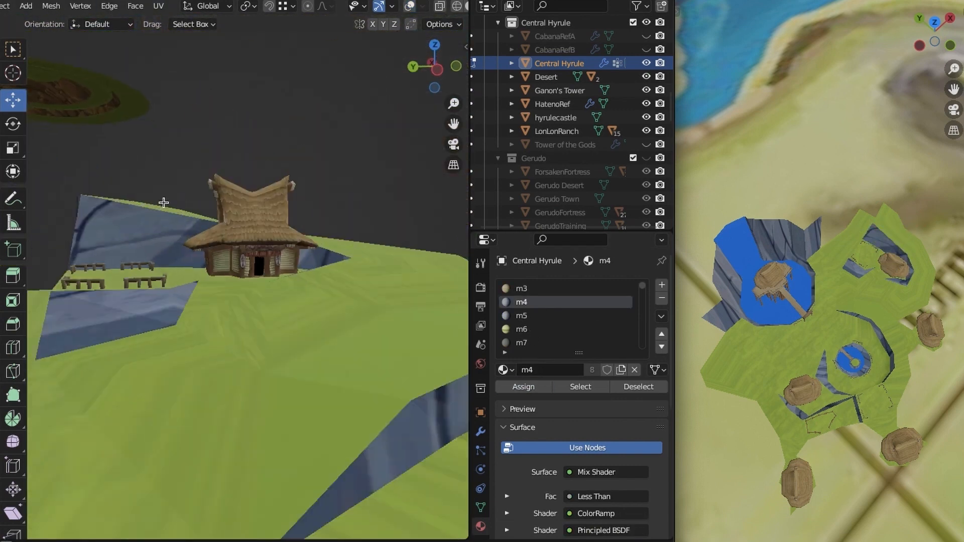
{"action": "middle_click_drag", "start_coordinate": [162, 203], "coordinate": [191, 335]}
{"action": "scroll", "coordinate": [254, 241], "scroll_direction": "down", "scroll_amount": 2}
{"action": "scroll", "coordinate": [181, 233], "scroll_direction": "up", "scroll_amount": 2}
{"action": "scroll", "coordinate": [287, 325], "scroll_direction": "up", "scroll_amount": 5}
{"action": "scroll", "coordinate": [294, 268], "scroll_direction": "up", "scroll_amount": 3}
{"action": "key", "text": "alt+shift+z"}
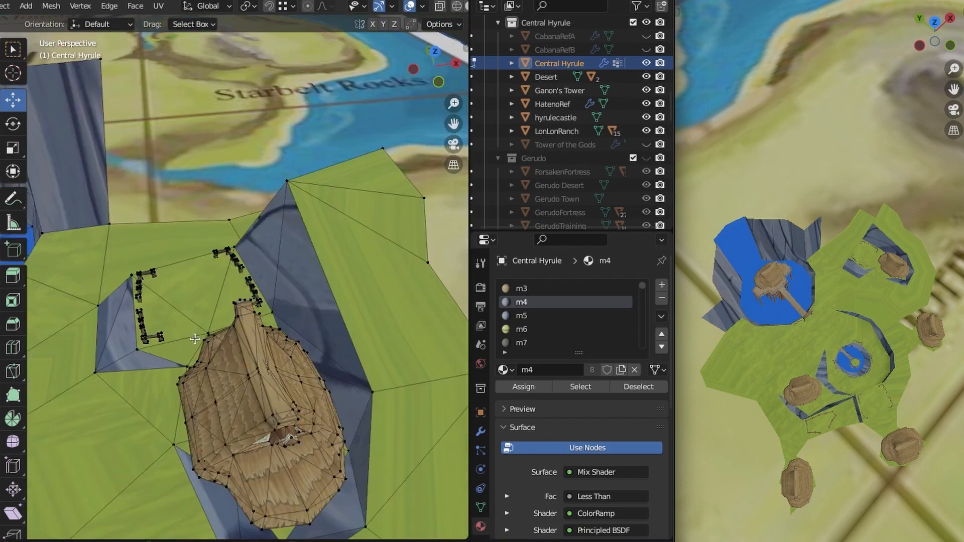
Extrude the grass bank's outer edge beyond the hut, reposition it and flatten the new end by scaling it to 0 along Y
{"action": "key", "text": "KP_7"}
{"action": "key", "text": "e"}
{"action": "left_click", "coordinate": [373, 269]}
{"action": "left_click", "coordinate": [256, 235]}
{"action": "left_click", "coordinate": [361, 190], "text": "shift"}
{"action": "middle_click_drag", "start_coordinate": [306, 291], "coordinate": [270, 185]}
{"action": "key", "text": "KP_7"}
{"action": "key", "text": "g"}
{"action": "left_click", "coordinate": [323, 376]}
{"action": "key", "text": "s"}
{"action": "key", "text": "y"}
{"action": "key", "text": "0"}
{"action": "key", "text": "Return"}
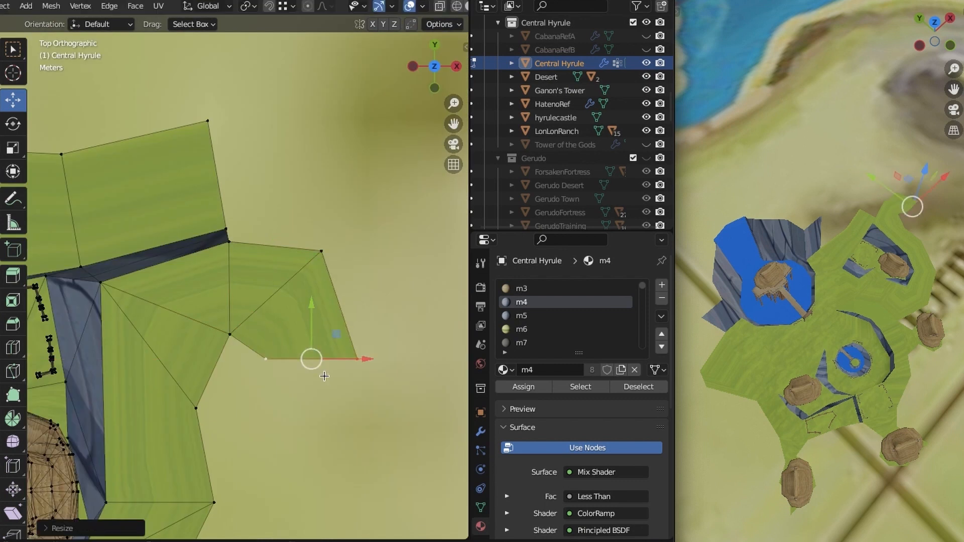
Adjust the end of the grass bank and extrude a further segment from it toward the strip around the hut
{"action": "left_click_drag", "start_coordinate": [335, 325], "coordinate": [325, 287]}
{"action": "middle_click_drag", "start_coordinate": [325, 287], "coordinate": [305, 238]}
{"action": "left_click", "coordinate": [234, 283], "text": "shift"}
{"action": "key", "text": "KP_7"}
{"action": "scroll", "coordinate": [330, 301], "scroll_direction": "down", "scroll_amount": 3}
{"action": "key", "text": "e"}
{"action": "left_click", "coordinate": [249, 254]}
{"action": "key", "text": "alt+v"}
{"action": "left_click", "coordinate": [228, 294]}
{"action": "scroll", "coordinate": [371, 341], "scroll_direction": "up", "scroll_amount": 3}
{"action": "left_click", "coordinate": [224, 359]}
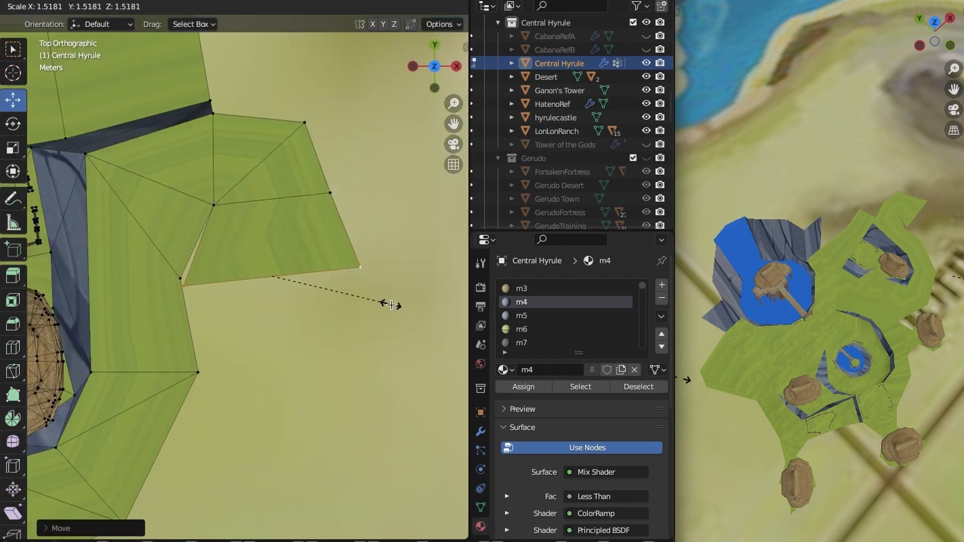
{"action": "right_click", "coordinate": [324, 290]}
Adjust the new edge's height and rotation, and extend the bank by another segment about 7.3 m long beside the strip
{"action": "middle_click_drag", "start_coordinate": [324, 289], "coordinate": [199, 201]}
{"action": "left_click_drag", "start_coordinate": [200, 201], "coordinate": [199, 175]}
{"action": "middle_click_drag", "start_coordinate": [200, 176], "coordinate": [221, 232]}
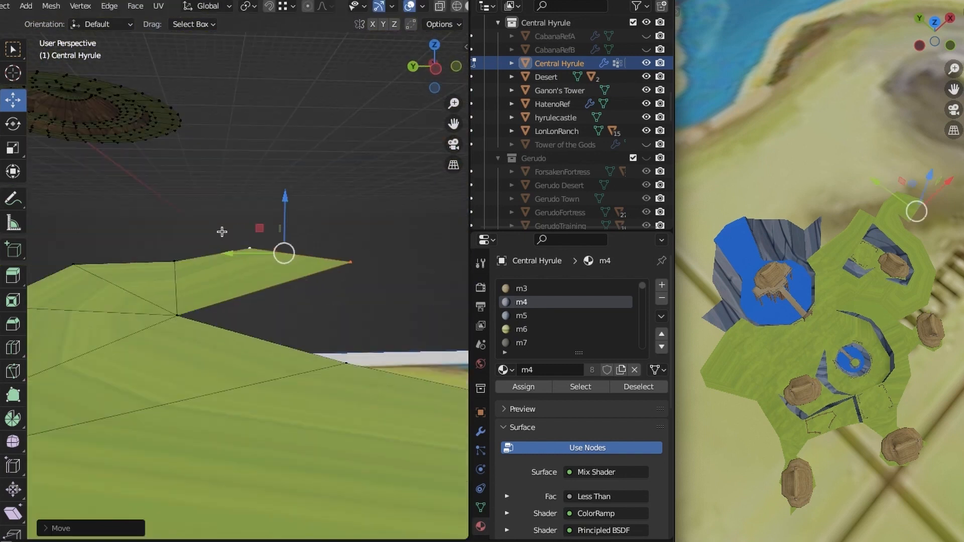
{"action": "key", "text": "r"}
{"action": "left_click", "coordinate": [200, 288]}
{"action": "middle_click_drag", "start_coordinate": [200, 287], "coordinate": [290, 289]}
{"action": "left_click_drag", "start_coordinate": [295, 212], "coordinate": [298, 376]}
{"action": "key", "text": "KP_7"}
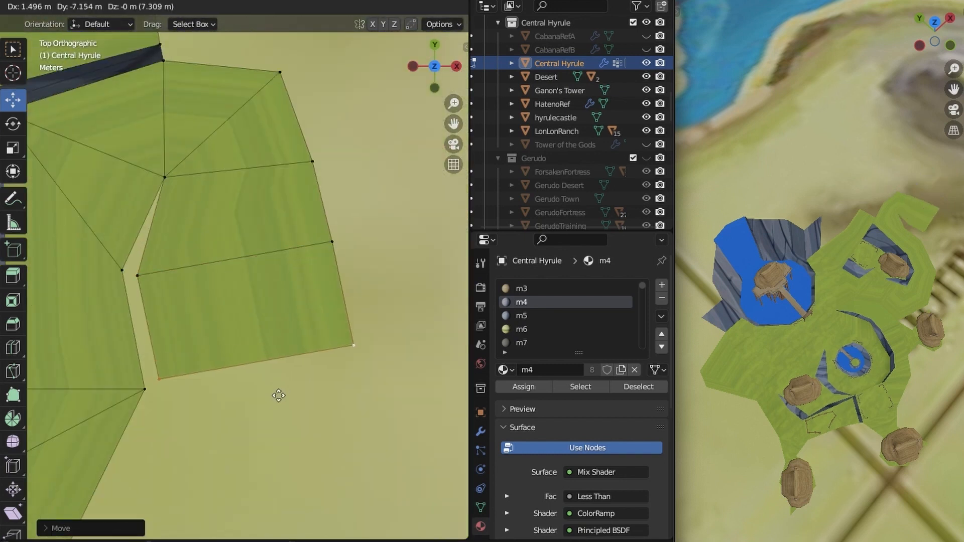
{"action": "middle_click_drag", "start_coordinate": [159, 383], "coordinate": [276, 346]}
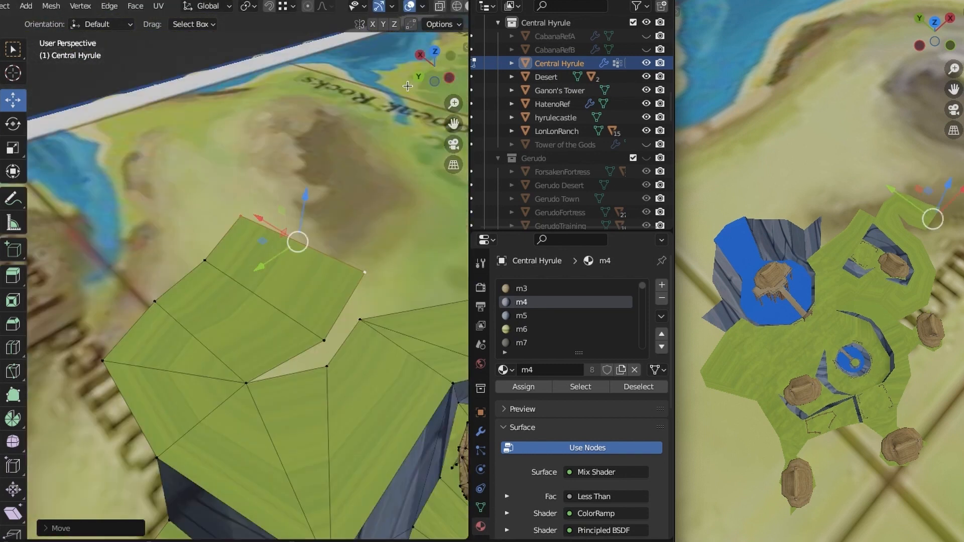
Assign the m4 rock material to the wall faces between the new bank segment and the strip around the hut, and unwrap them
{"action": "key", "text": "KP_7"}
{"action": "key", "text": "w"}
{"action": "mouse_move", "coordinate": [280, 289]}
{"action": "middle_mouse_down"}
{"action": "mouse_move", "coordinate": [311, 276]}
{"action": "mouse_move", "coordinate": [269, 282]}
{"action": "mouse_move", "coordinate": [280, 240]}
{"action": "mouse_move", "coordinate": [250, 310]}
{"action": "mouse_move", "coordinate": [272, 257]}
{"action": "mouse_move", "coordinate": [129, 145]}
{"action": "middle_mouse_up"}
{"action": "left_click", "coordinate": [524, 387]}
{"action": "scroll", "coordinate": [269, 282], "scroll_direction": "up", "scroll_amount": 3}
{"action": "key", "text": "u"}
{"action": "left_click", "coordinate": [269, 282]}
{"action": "left_click", "coordinate": [310, 187]}
Select the top vertices of the cliffs behind the large pool hut in wireframe and move them upward
{"action": "scroll", "coordinate": [310, 188], "scroll_direction": "down", "scroll_amount": 8}
{"action": "scroll", "coordinate": [281, 240], "scroll_direction": "up", "scroll_amount": 4}
{"action": "scroll", "coordinate": [305, 315], "scroll_direction": "down", "scroll_amount": 4}
{"action": "middle_click_drag", "start_coordinate": [304, 316], "coordinate": [317, 238]}
{"action": "scroll", "coordinate": [317, 238], "scroll_direction": "up", "scroll_amount": 4}
{"action": "key", "text": "shift+z"}
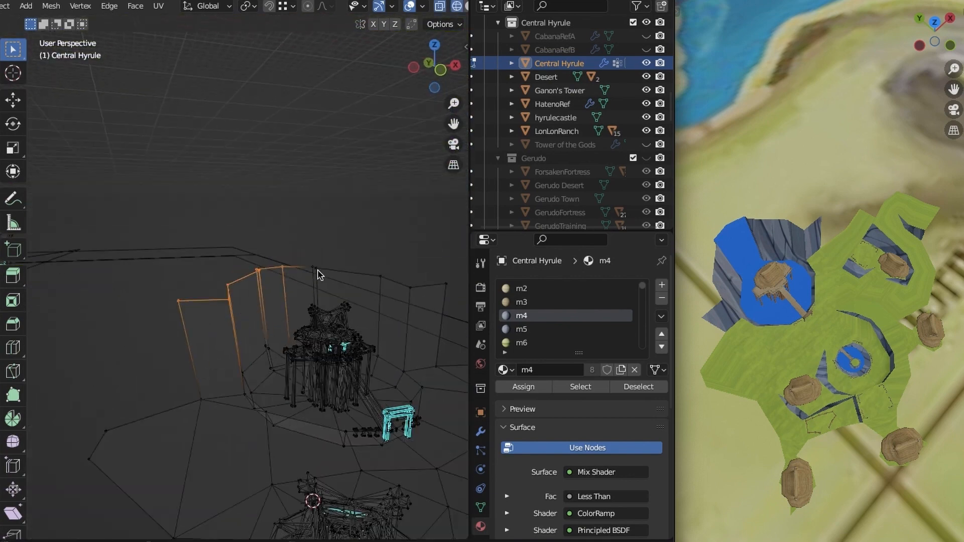
{"action": "left_click_drag", "start_coordinate": [318, 275], "coordinate": [452, 296], "text": "shift"}
{"action": "key", "text": "shift+z"}
{"action": "key", "text": "shift+space"}
{"action": "key", "text": "g"}
{"action": "left_click_drag", "start_coordinate": [271, 223], "coordinate": [271, 168]}
{"action": "mouse_move", "coordinate": [281, 201]}
{"action": "middle_mouse_down"}
{"action": "mouse_move", "coordinate": [299, 136]}
{"action": "mouse_move", "coordinate": [331, 254]}
{"action": "mouse_move", "coordinate": [366, 281]}
{"action": "mouse_move", "coordinate": [242, 156]}
{"action": "mouse_move", "coordinate": [194, 150]}
{"action": "mouse_move", "coordinate": [315, 246]}
{"action": "mouse_move", "coordinate": [293, 224]}
{"action": "mouse_move", "coordinate": [295, 239]}
{"action": "middle_mouse_up"}
{"action": "key", "text": "alt+a"}
Examine the heightened cliffs around the pool hut with the viewport overlays switched off
{"action": "scroll", "coordinate": [350, 240], "scroll_direction": "up", "scroll_amount": 3}
{"action": "key", "text": "alt+shift+z"}
{"action": "scroll", "coordinate": [327, 246], "scroll_direction": "down", "scroll_amount": 3}
{"action": "key", "text": "alt+shift+z"}
{"action": "scroll", "coordinate": [366, 281], "scroll_direction": "up", "scroll_amount": 3}
{"action": "key", "text": "KP_Decimal"}
{"action": "scroll", "coordinate": [315, 246], "scroll_direction": "down", "scroll_amount": 8}
{"action": "left_click", "coordinate": [411, 6]}
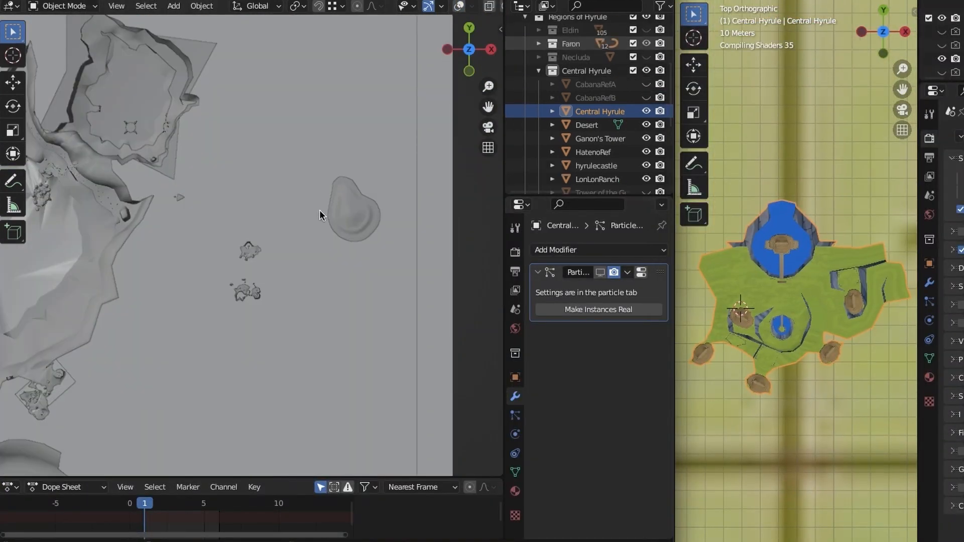
Duplicate the Forest of Fairies, place the copy near the village and join it with the Central Hyrule object
{"action": "middle_click_drag", "start_coordinate": [320, 210], "coordinate": [282, 151], "text": "shift"}
{"action": "scroll", "coordinate": [281, 152], "scroll_direction": "up", "scroll_amount": 3}
{"action": "left_click", "coordinate": [269, 215]}
{"action": "key", "text": "alt+shift+z"}
{"action": "key", "text": "shift+d"}
{"action": "left_click", "coordinate": [270, 312]}
{"action": "key", "text": "g"}
{"action": "left_click", "coordinate": [278, 225]}
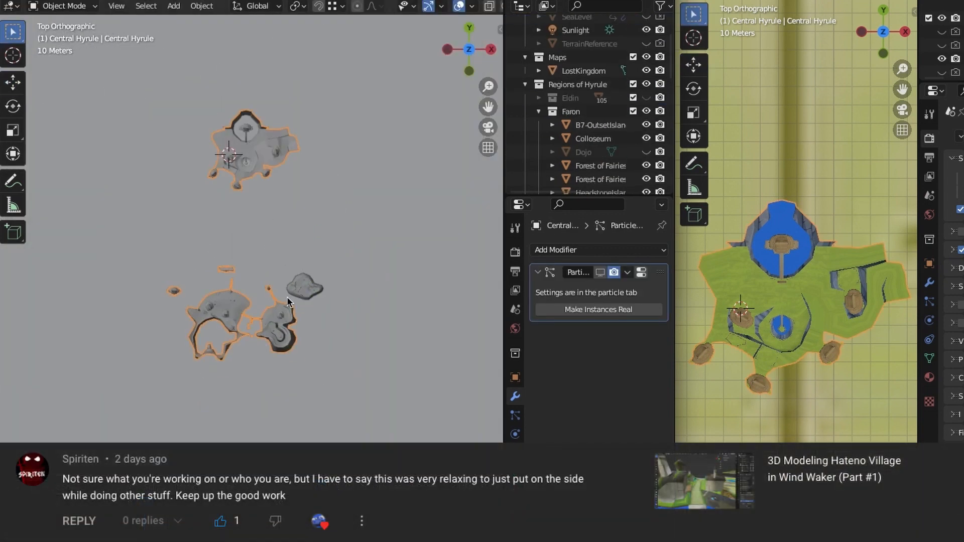
{"action": "right_click", "coordinate": [334, 116]}
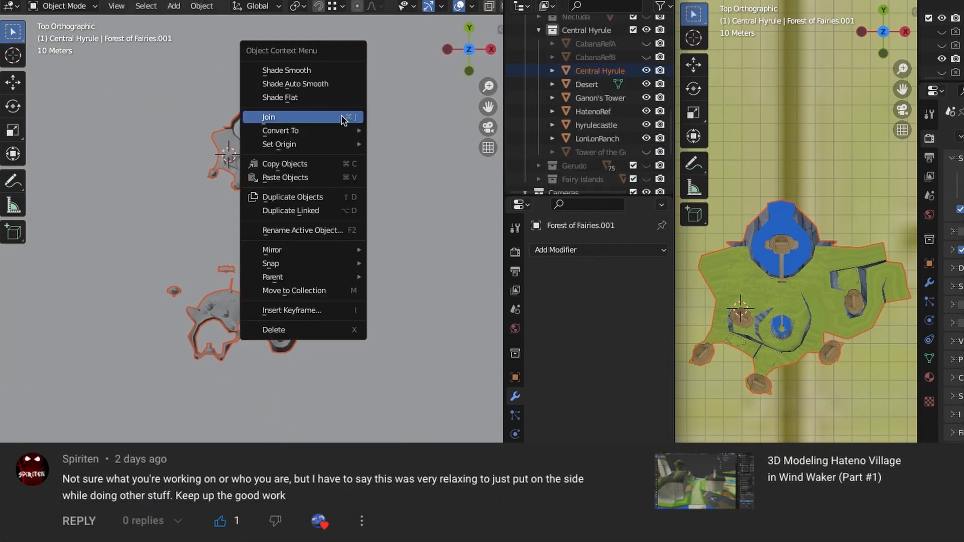
{"action": "right_click", "coordinate": [281, 327]}
Position the joined forest island beside the village's grass bank and rotate it about the vertical axis
{"action": "scroll", "coordinate": [617, 109], "scroll_direction": "up", "scroll_amount": 5}
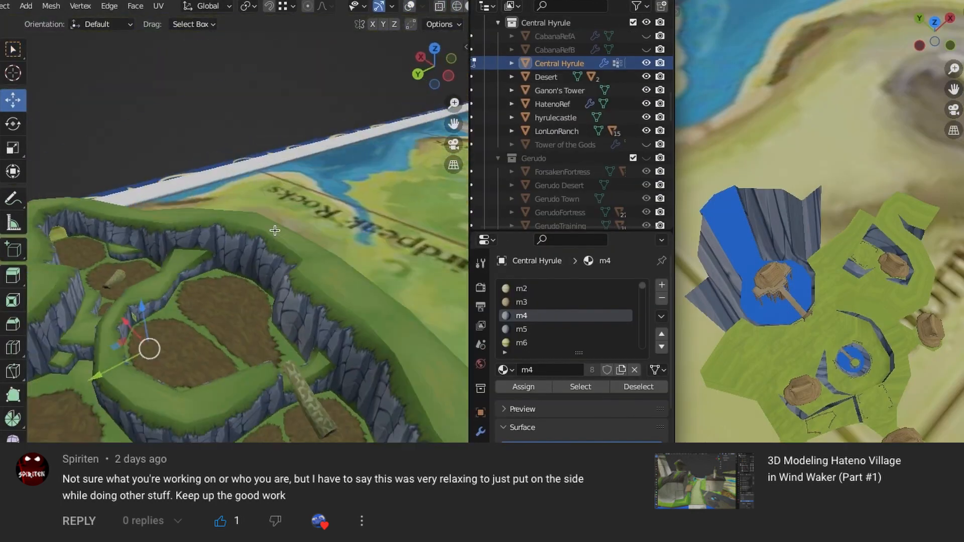
{"action": "middle_click_drag", "start_coordinate": [275, 230], "coordinate": [183, 265]}
{"action": "scroll", "coordinate": [323, 271], "scroll_direction": "down", "scroll_amount": 4}
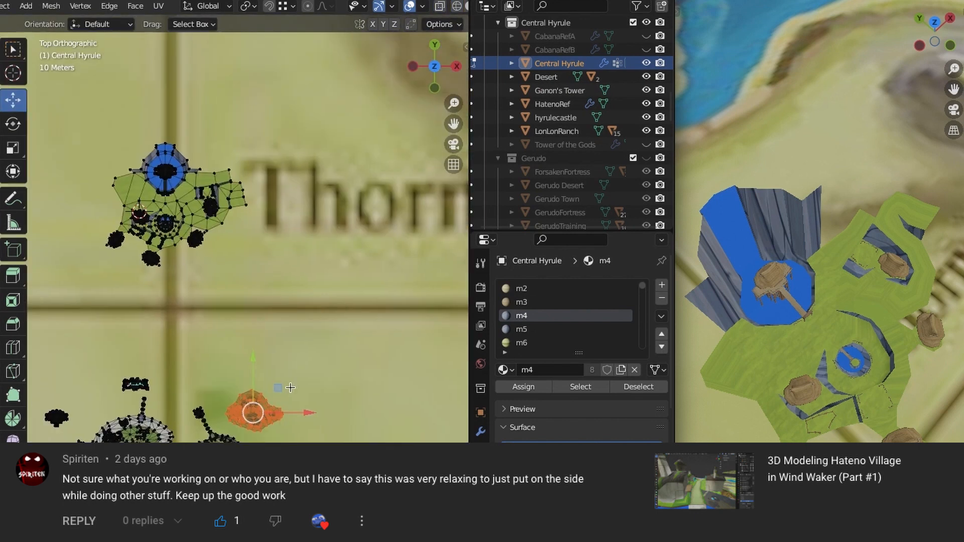
{"action": "scroll", "coordinate": [254, 168], "scroll_direction": "up", "scroll_amount": 8}
{"action": "key", "text": "shift+space"}
{"action": "key", "text": "r"}
{"action": "middle_click_drag", "start_coordinate": [269, 293], "coordinate": [251, 246]}
{"action": "left_click_drag", "start_coordinate": [251, 246], "coordinate": [198, 209]}
{"action": "key", "text": "KP_7"}
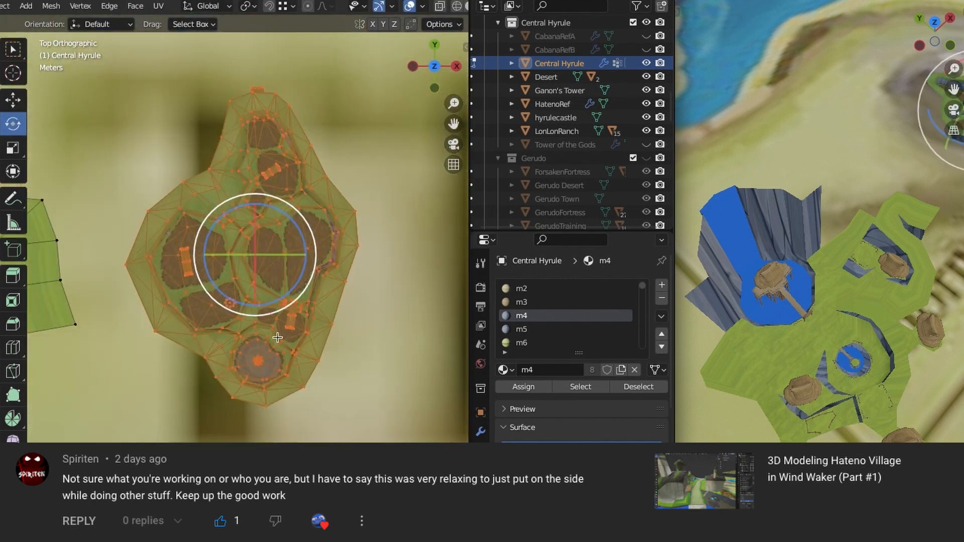
{"action": "scroll", "coordinate": [234, 228], "scroll_direction": "down", "scroll_amount": 1}
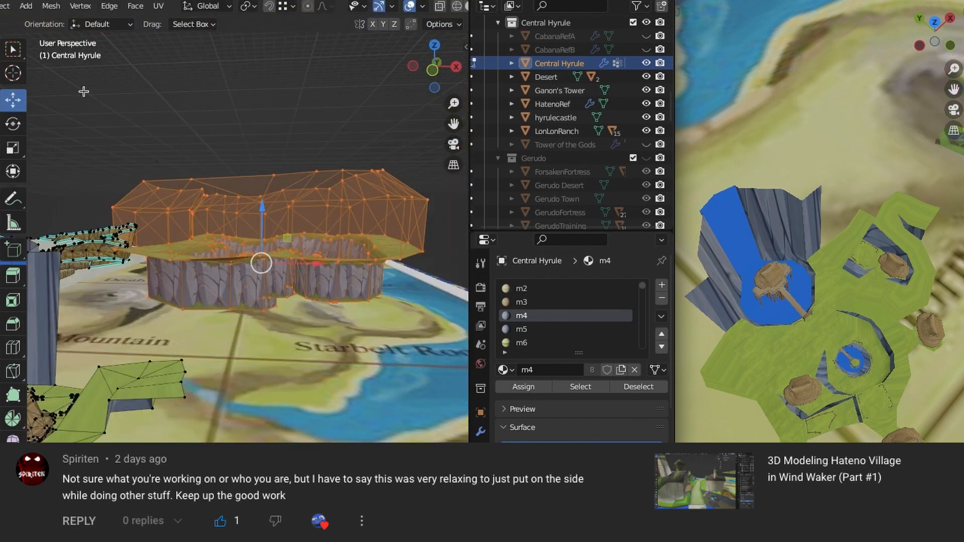
Delete the unneeded upper shell geometry of the forest island in wireframe and box-select vertices of the remaining mesh
{"action": "key", "text": "shift+z"}
{"action": "key", "text": "x"}
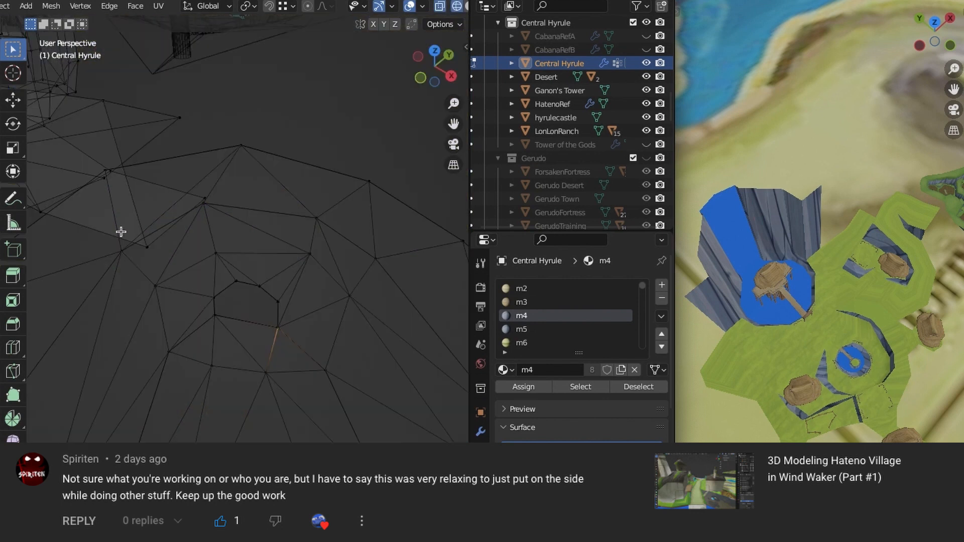
{"action": "left_click_drag", "start_coordinate": [258, 197], "coordinate": [198, 233]}
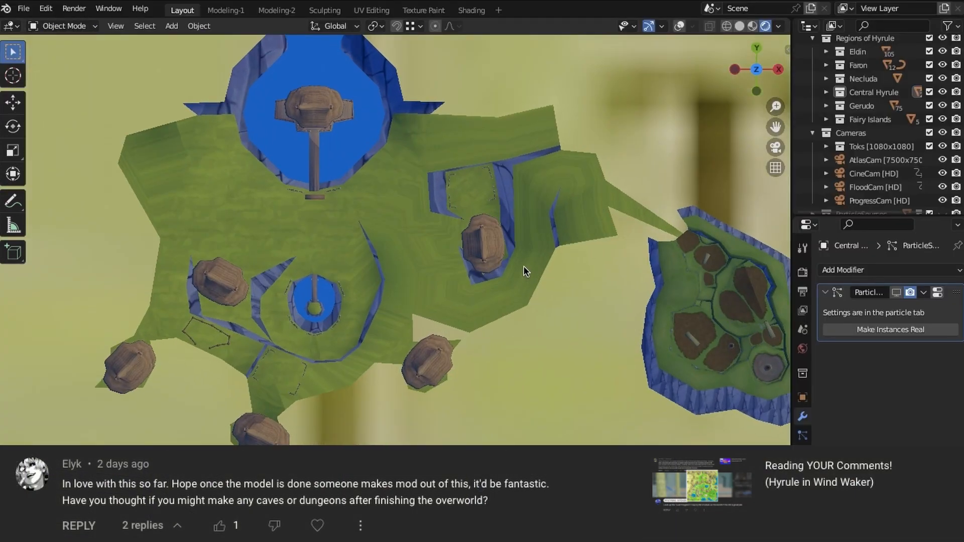
Examine the village in rendered view from above and at ground level around the stilt hut, pool and cliffs
{"action": "scroll", "coordinate": [523, 272], "scroll_direction": "up", "scroll_amount": 2}
{"action": "middle_click_drag", "start_coordinate": [484, 264], "coordinate": [554, 330], "text": "shift"}
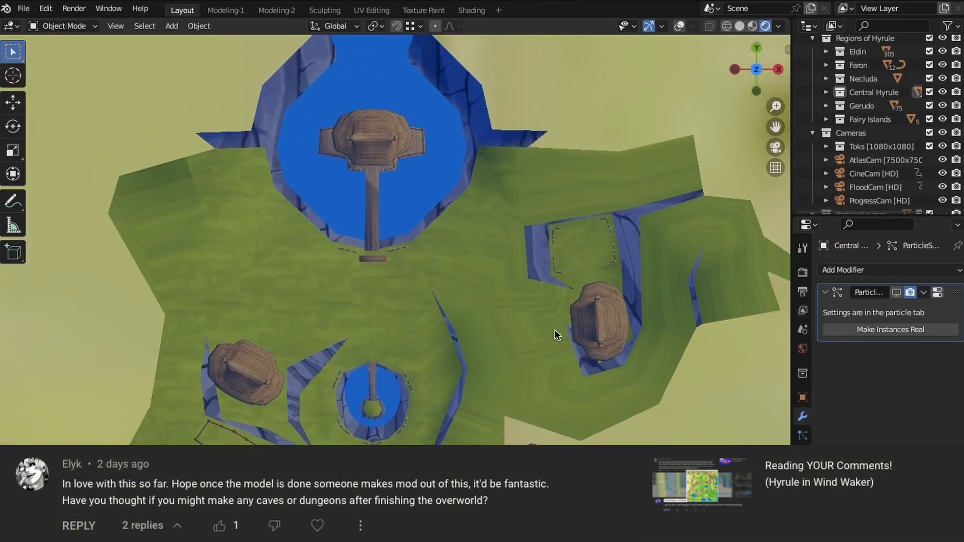
{"action": "scroll", "coordinate": [554, 330], "scroll_direction": "up", "scroll_amount": 1}
{"action": "middle_click_drag", "start_coordinate": [451, 331], "coordinate": [639, 278]}
{"action": "scroll", "coordinate": [608, 223], "scroll_direction": "up", "scroll_amount": 2}
{"action": "scroll", "coordinate": [595, 258], "scroll_direction": "up", "scroll_amount": 2}
{"action": "middle_click_drag", "start_coordinate": [617, 278], "coordinate": [549, 327]}
{"action": "scroll", "coordinate": [549, 327], "scroll_direction": "up", "scroll_amount": 4}
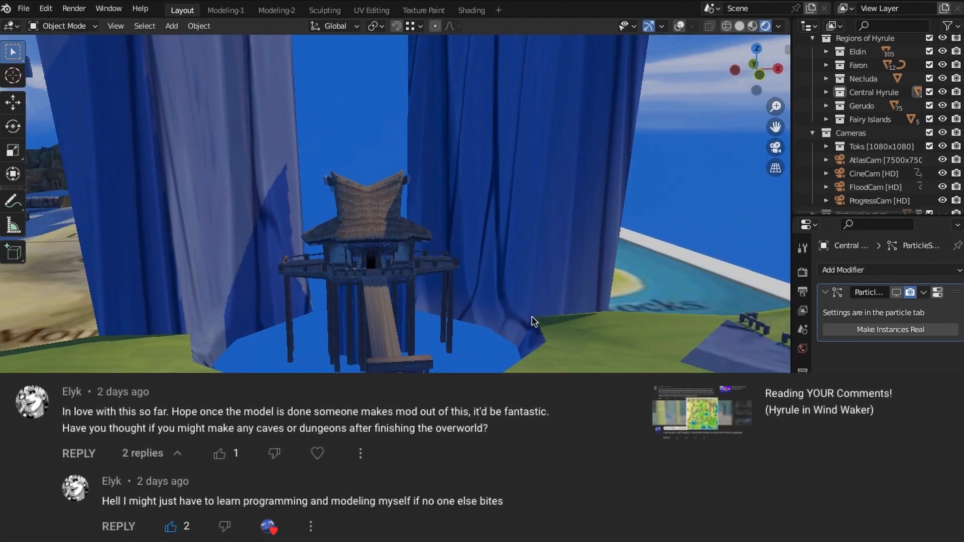
{"action": "middle_click_drag", "start_coordinate": [525, 321], "coordinate": [423, 282]}
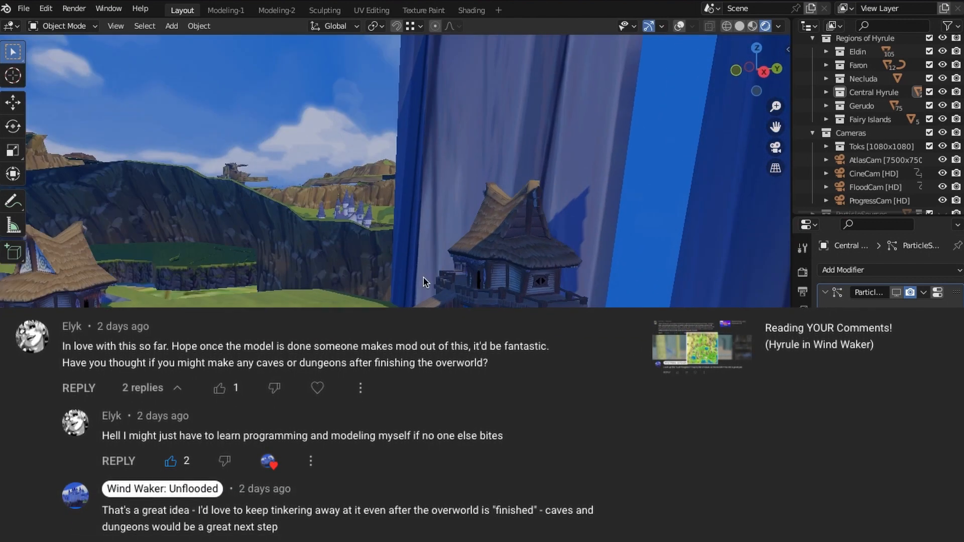
{"action": "middle_click_drag", "start_coordinate": [432, 224], "coordinate": [443, 242], "text": "ctrl"}
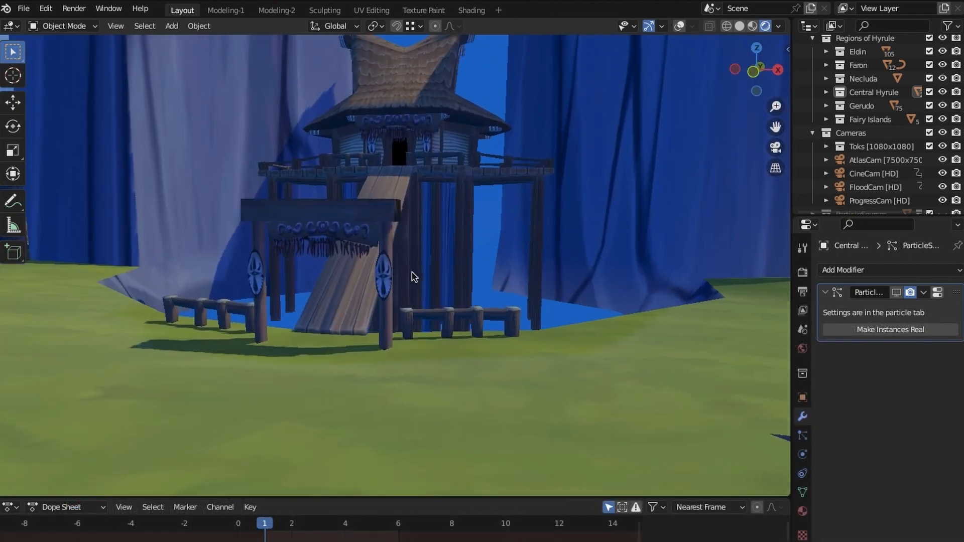
{"action": "middle_click_drag", "start_coordinate": [412, 277], "coordinate": [613, 254]}
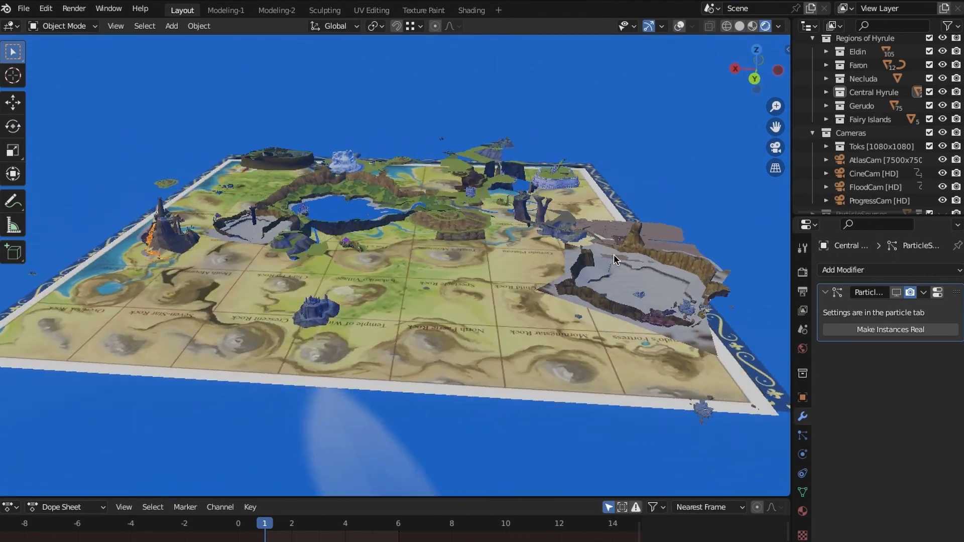
Examine the whole Hyrule map from directly above, covering all modelled regions
{"action": "middle_click_drag", "start_coordinate": [276, 213], "coordinate": [581, 276]}
{"action": "left_click", "coordinate": [756, 69]}
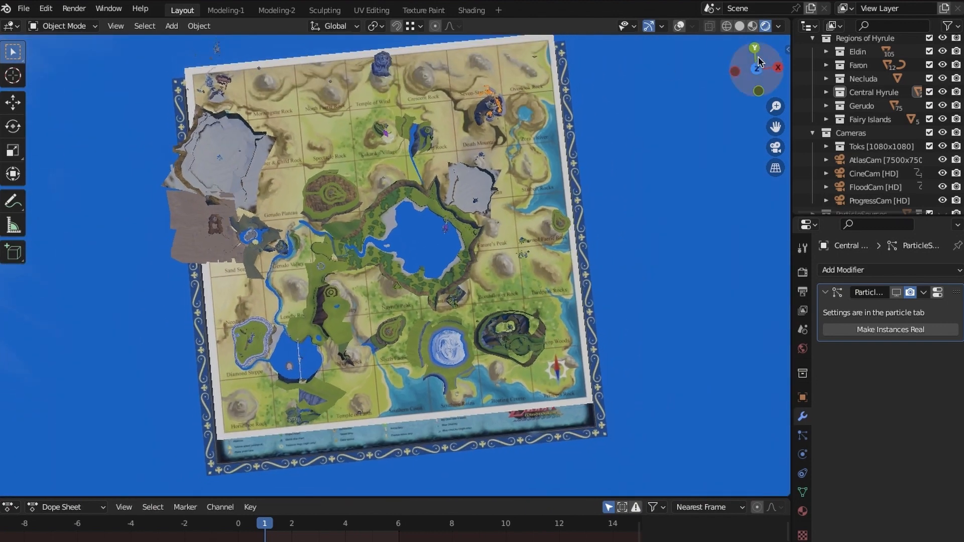
{"action": "left_click", "coordinate": [761, 70]}
{"action": "left_click", "coordinate": [748, 72]}
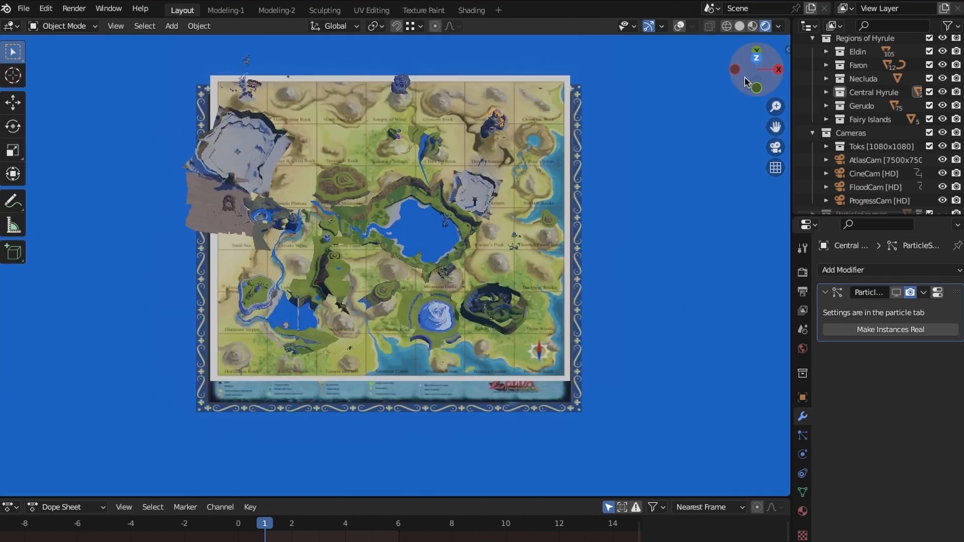
{"action": "scroll", "coordinate": [550, 180], "scroll_direction": "up", "scroll_amount": 2}
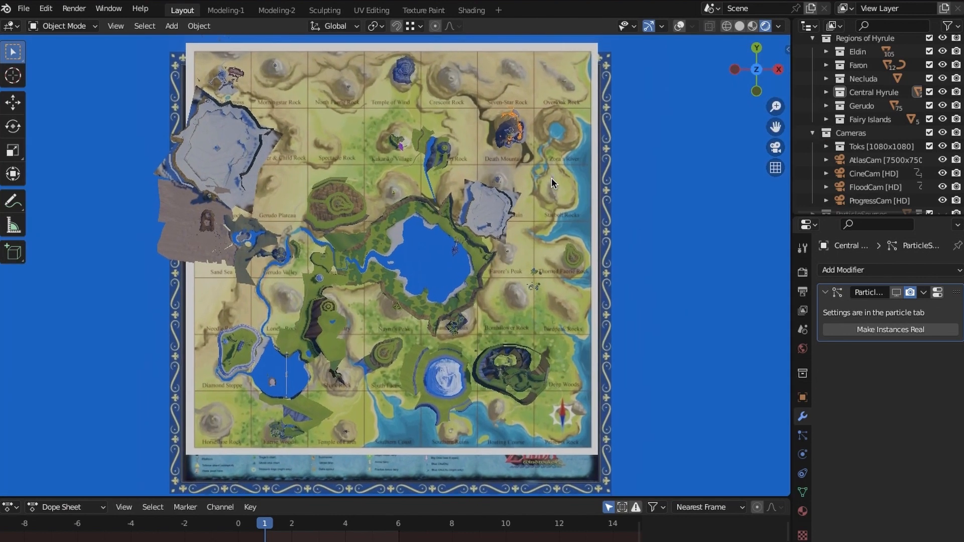
{"action": "scroll", "coordinate": [552, 189], "scroll_direction": "up", "scroll_amount": 3}
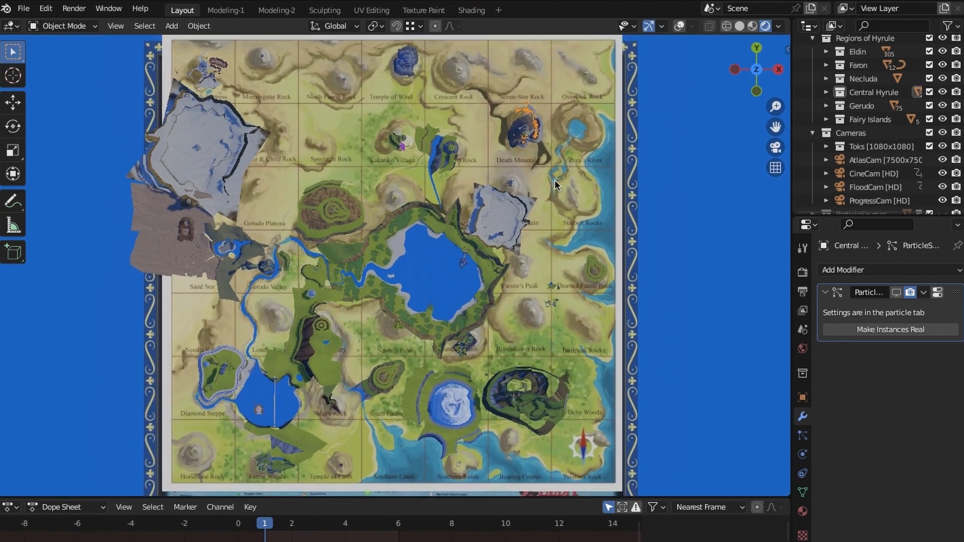
{"action": "scroll", "coordinate": [555, 183], "scroll_direction": "up", "scroll_amount": 2}
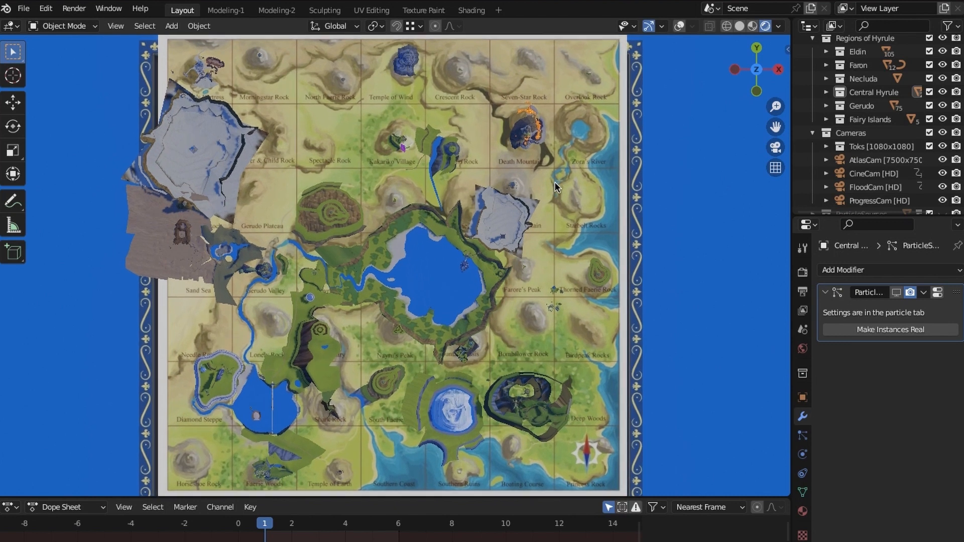